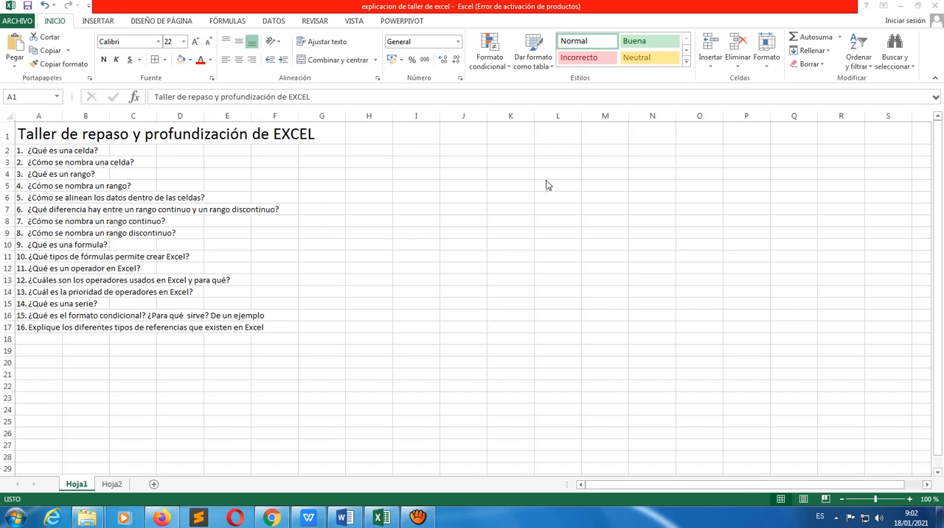
Select single cells in column J, such as J2 and J3, one at a time to illustrate what a cell is
{"action": "left_click", "coordinate": [455, 162]}
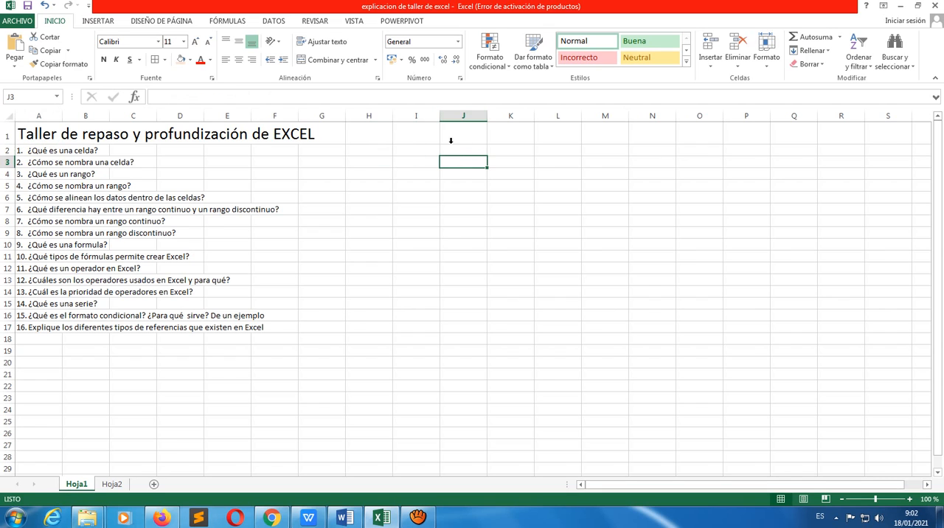
{"action": "left_click", "coordinate": [468, 148]}
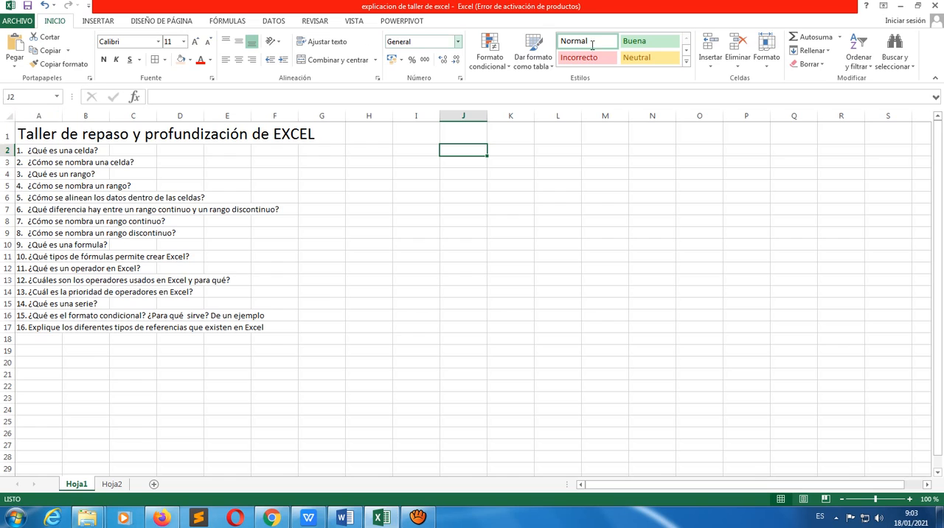
{"action": "left_click", "coordinate": [456, 179]}
{"action": "left_click", "coordinate": [462, 139]}
{"action": "left_click", "coordinate": [463, 164]}
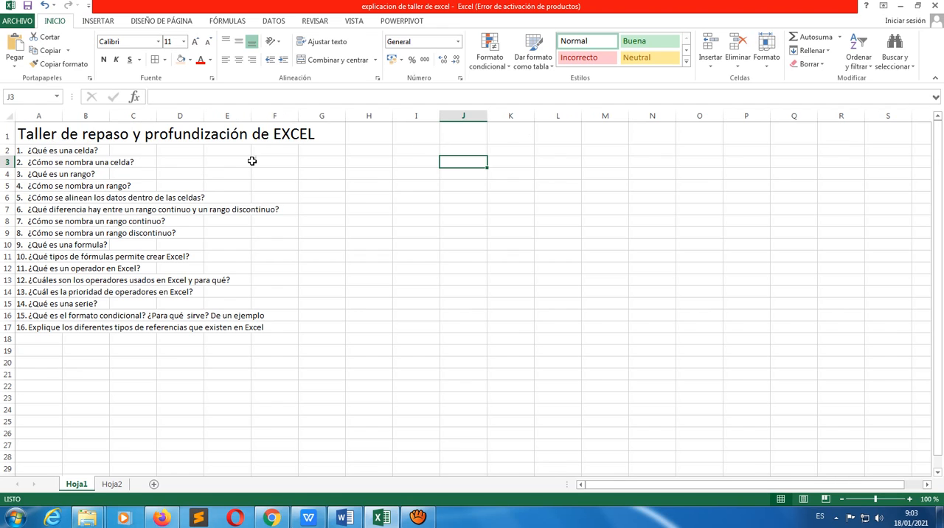
{"action": "left_click", "coordinate": [470, 149]}
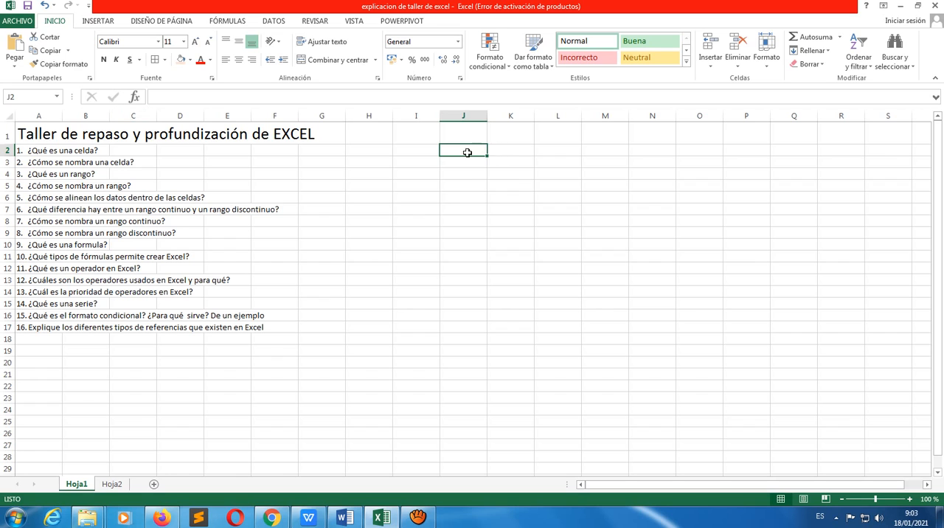
Select example ranges of different shapes: the block J2:N11, vertical runs in columns J and L, and the row I6:Q6
{"action": "left_click_drag", "start_coordinate": [467, 152], "coordinate": [635, 250]}
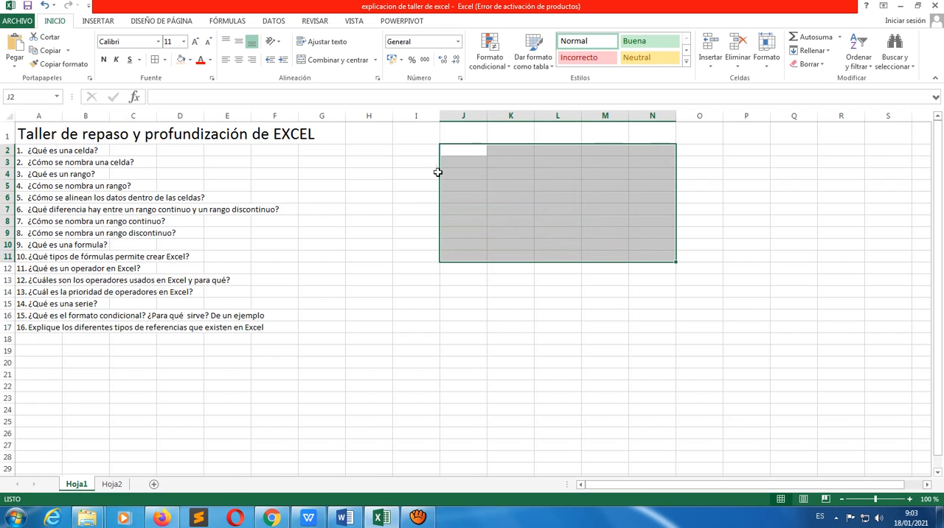
{"action": "left_click", "coordinate": [516, 320]}
{"action": "left_click", "coordinate": [458, 152]}
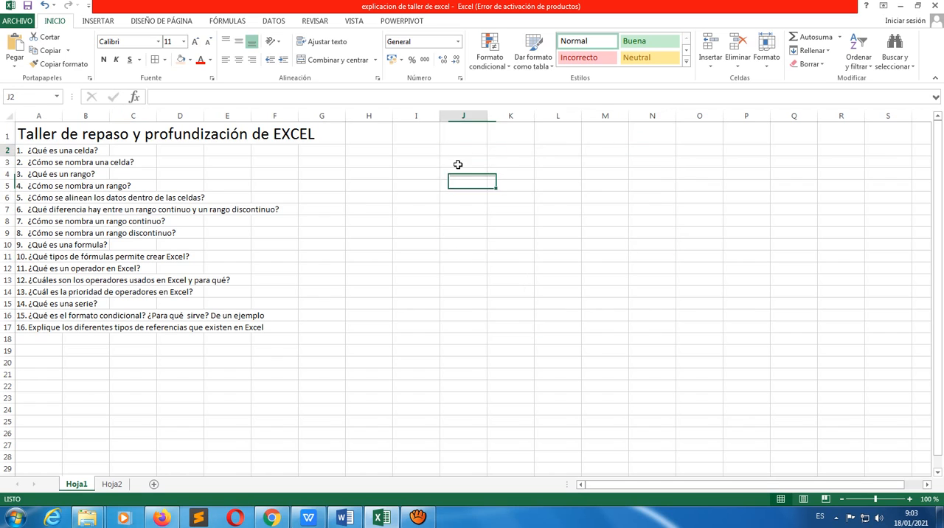
{"action": "left_click_drag", "start_coordinate": [457, 151], "coordinate": [466, 343]}
{"action": "left_click_drag", "start_coordinate": [571, 150], "coordinate": [571, 317]}
{"action": "left_click_drag", "start_coordinate": [417, 199], "coordinate": [779, 200]}
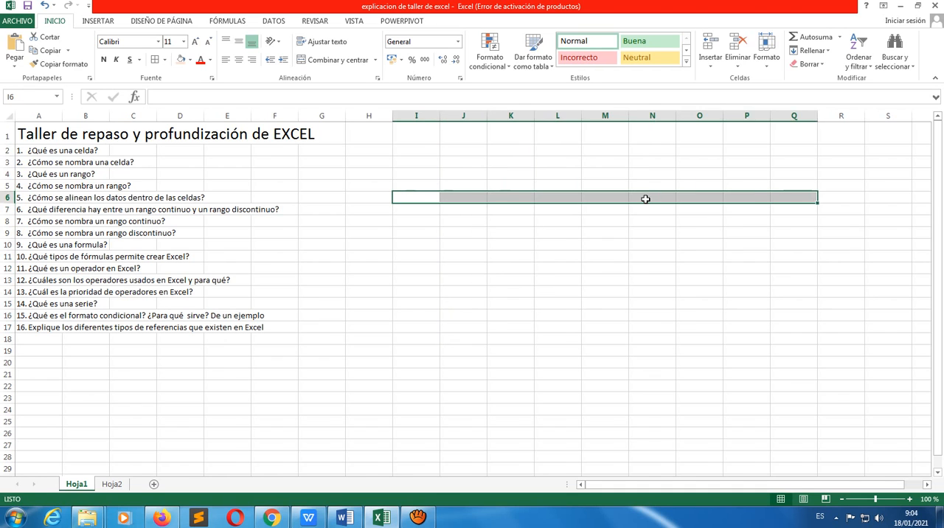
{"action": "left_click", "coordinate": [499, 184]}
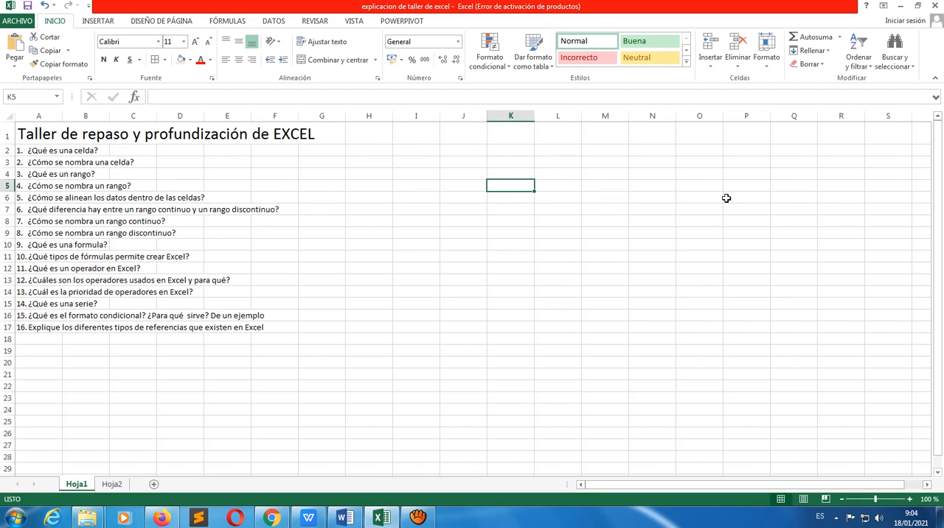
Select the rectangular blocks K2:N11, K2:P13 and I2:L11 in turn to illustrate how a range is named
{"action": "left_click", "coordinate": [497, 155]}
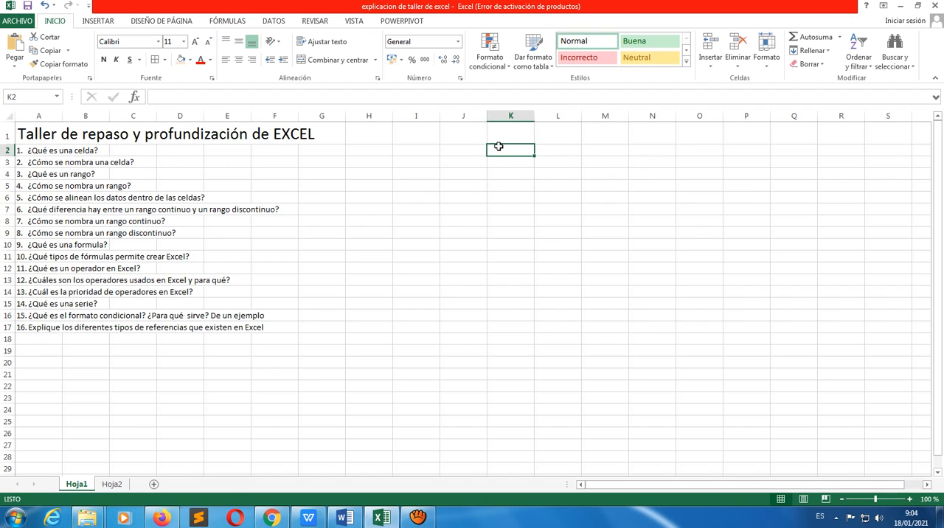
{"action": "left_click_drag", "start_coordinate": [508, 151], "coordinate": [667, 257]}
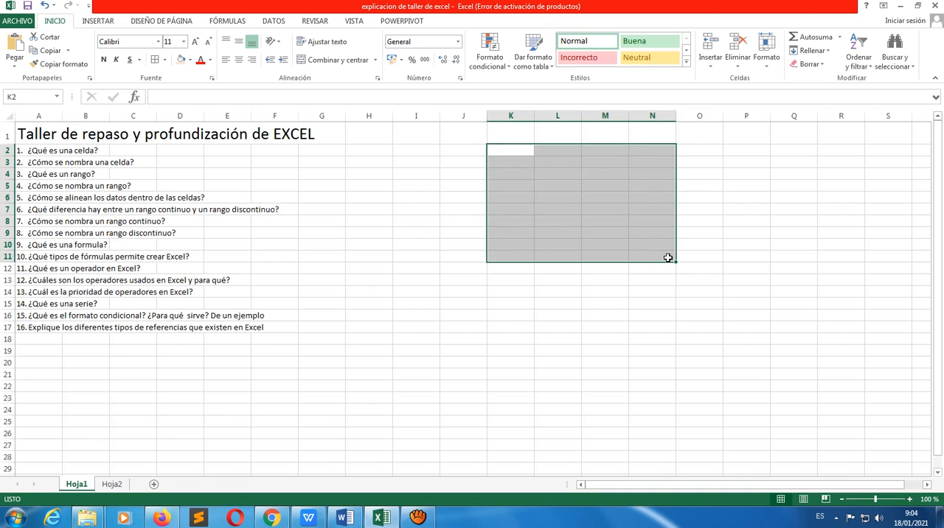
{"action": "left_click", "coordinate": [554, 237]}
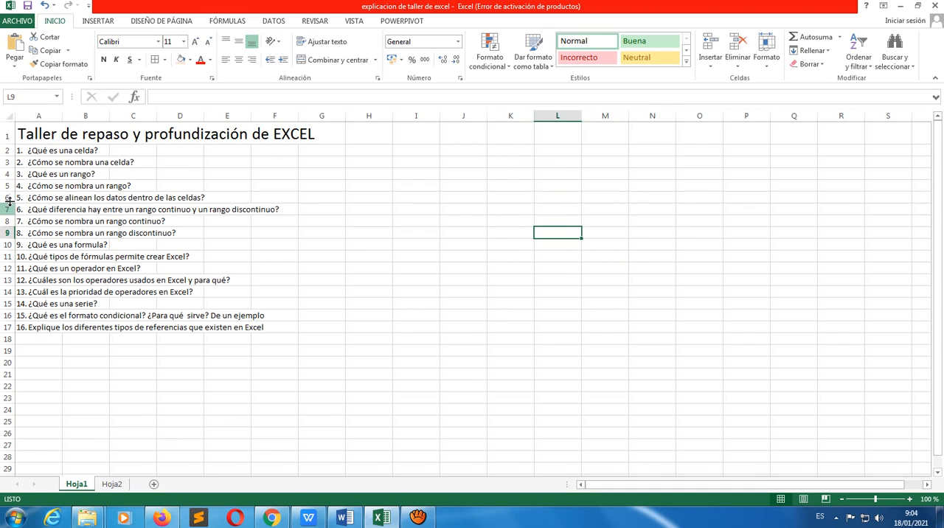
{"action": "left_click", "coordinate": [498, 151]}
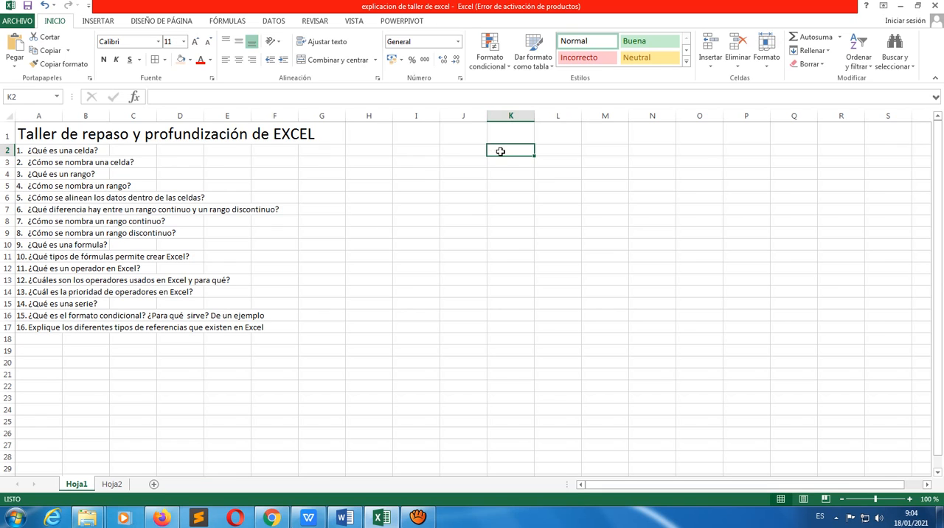
{"action": "left_click_drag", "start_coordinate": [523, 150], "coordinate": [726, 280]}
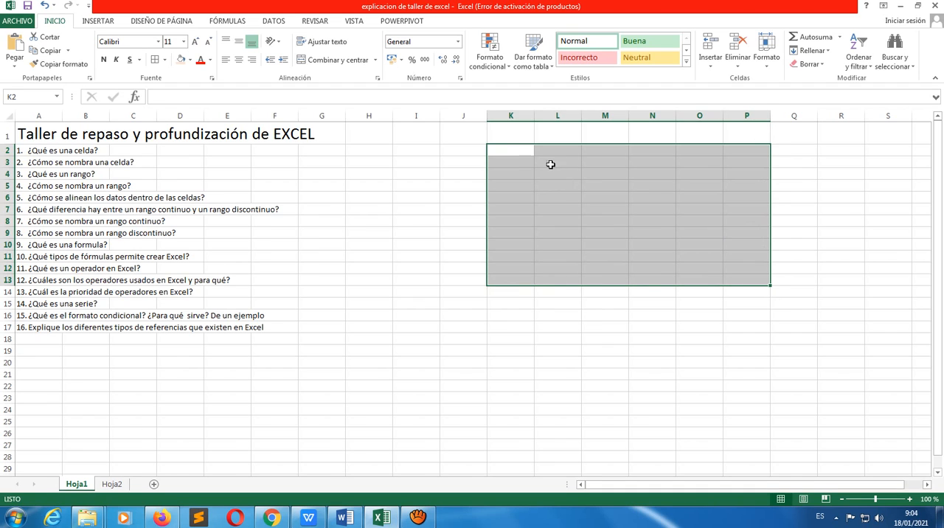
{"action": "left_click", "coordinate": [509, 150]}
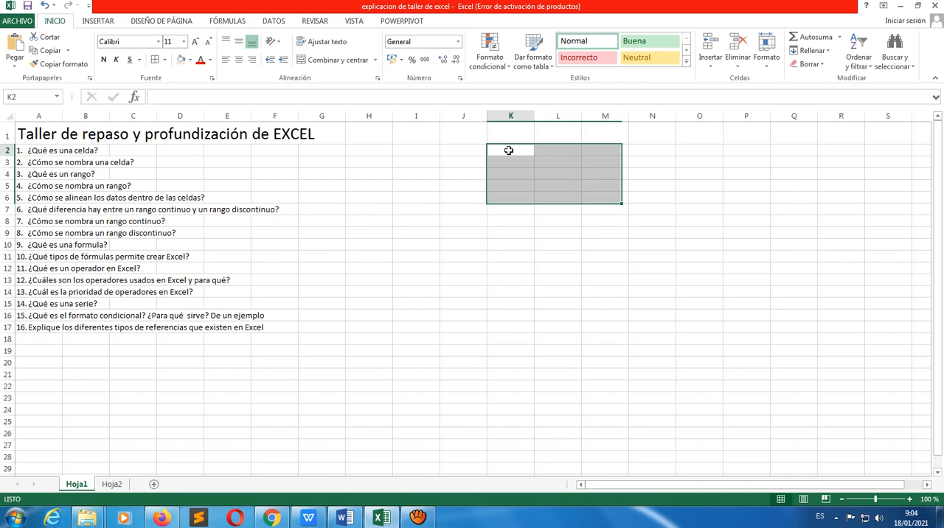
{"action": "left_click", "coordinate": [428, 149]}
{"action": "left_click", "coordinate": [457, 152]}
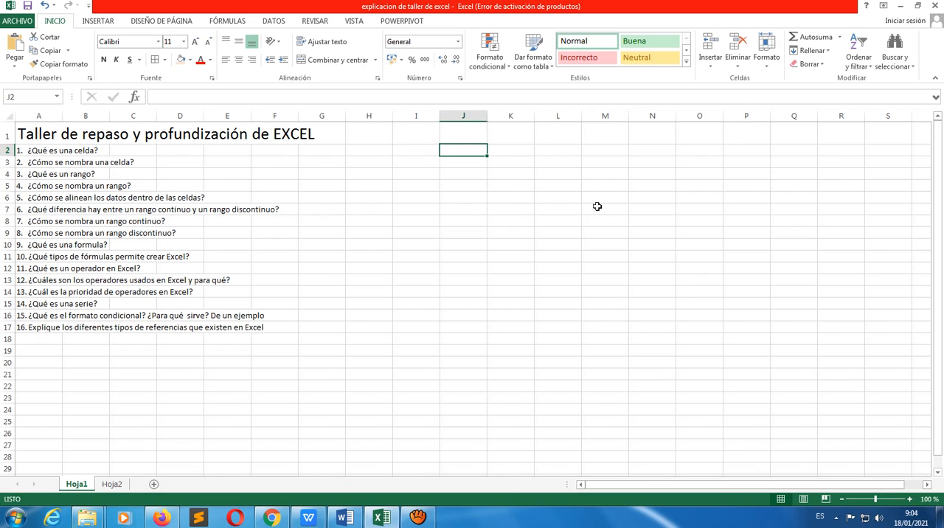
{"action": "left_click_drag", "start_coordinate": [402, 152], "coordinate": [561, 260]}
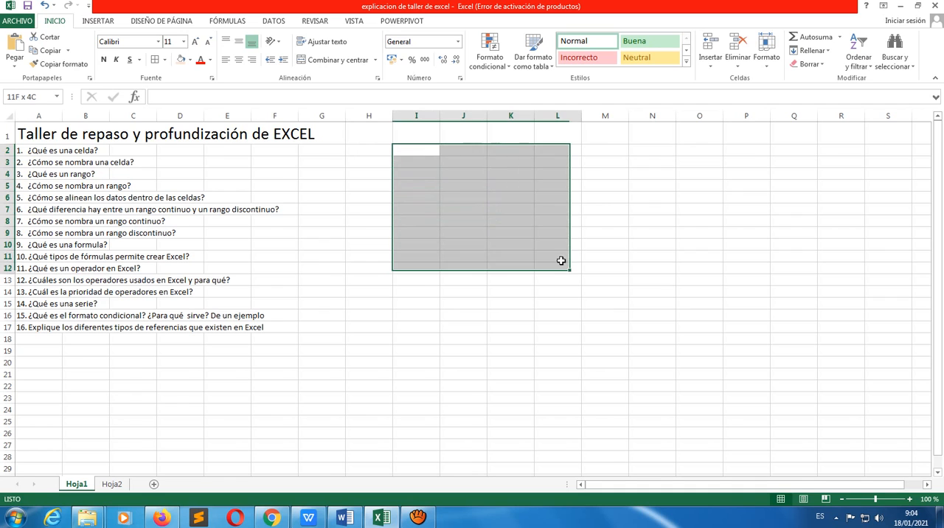
Enter 45, 158, 123 and 12 in cells I2 to I5, and fill the 12 down through I8
{"action": "left_click", "coordinate": [407, 155]}
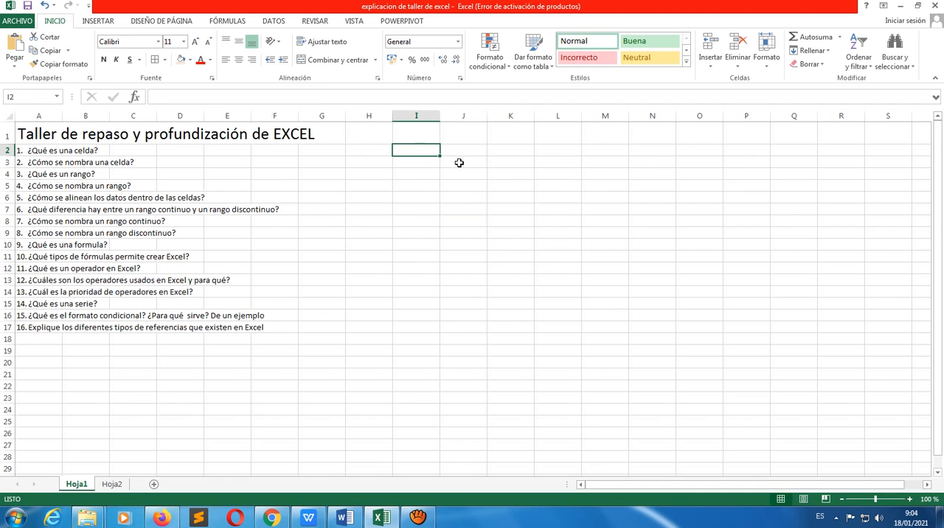
{"action": "type", "text": "45"}
{"action": "key", "text": "Return"}
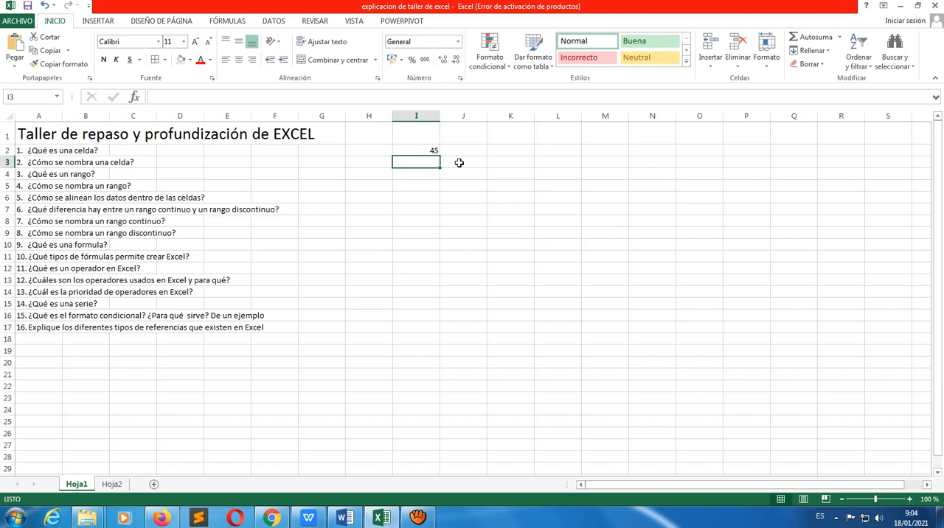
{"action": "type", "text": "158"}
{"action": "key", "text": "Return"}
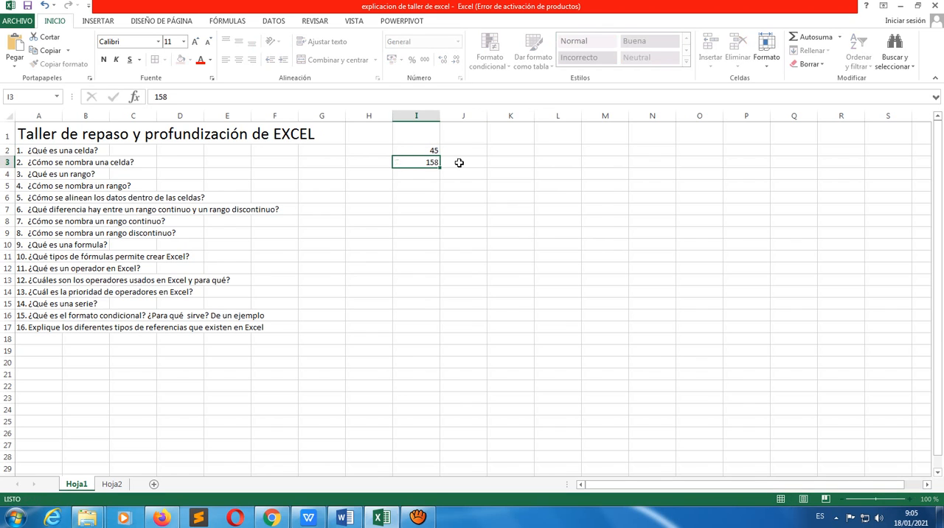
{"action": "type", "text": "123"}
{"action": "key", "text": "Return"}
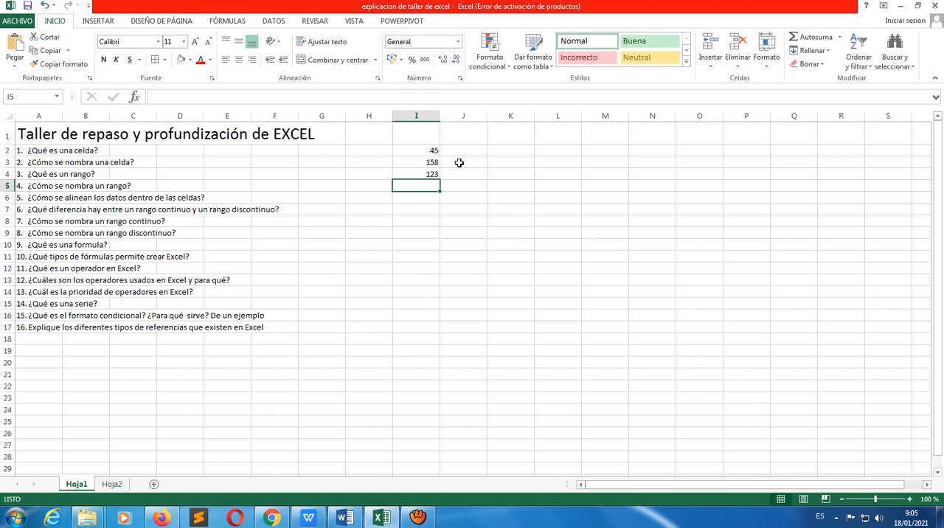
{"action": "type", "text": "12"}
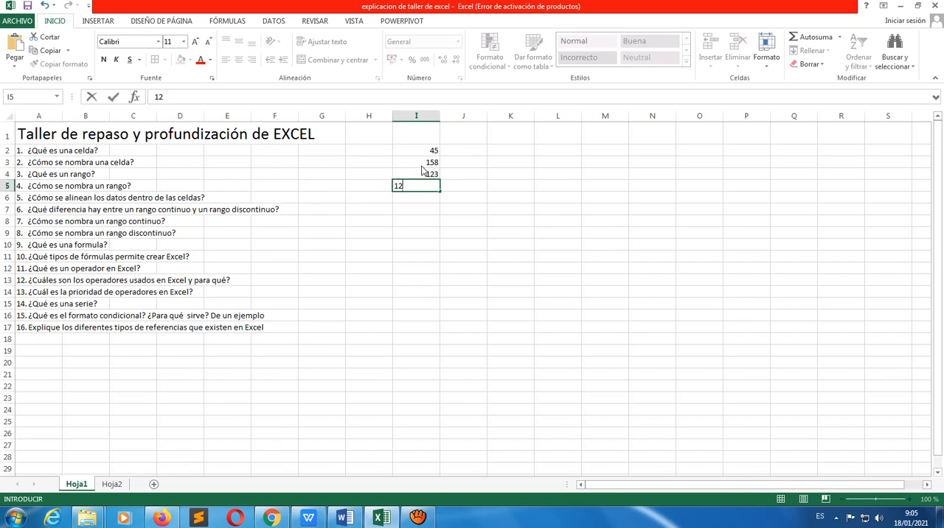
{"action": "left_click", "coordinate": [424, 164]}
{"action": "left_click", "coordinate": [434, 186]}
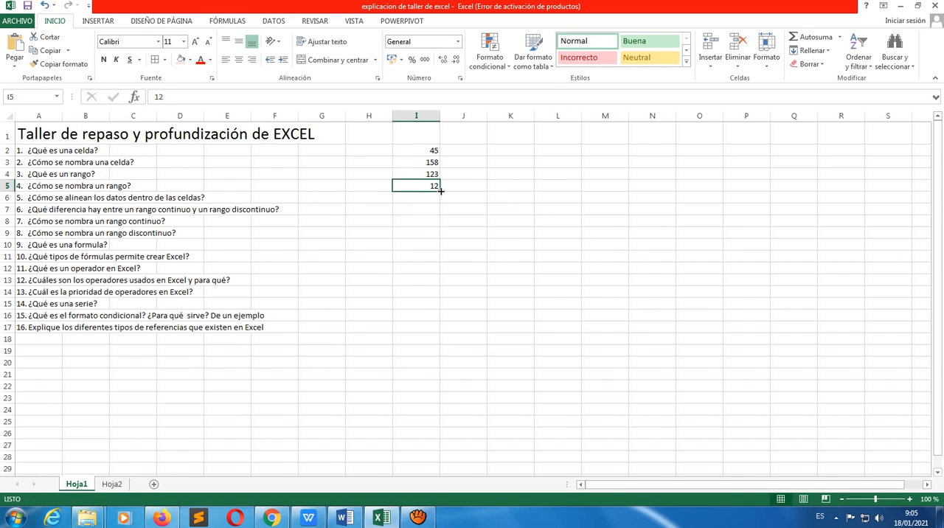
{"action": "left_click_drag", "start_coordinate": [441, 190], "coordinate": [441, 224]}
Enter 4564 in J2 and fill it down and across to cover J2:L8
{"action": "left_click", "coordinate": [478, 152]}
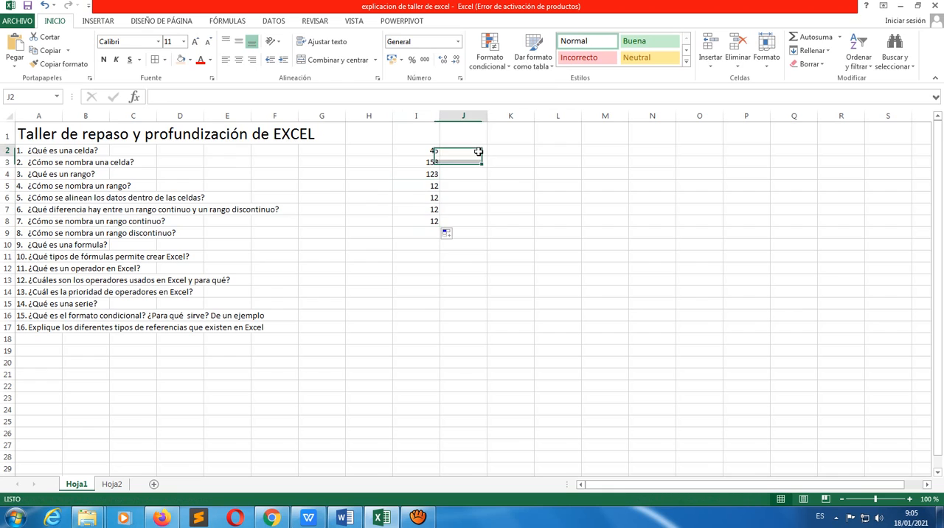
{"action": "type", "text": "4564"}
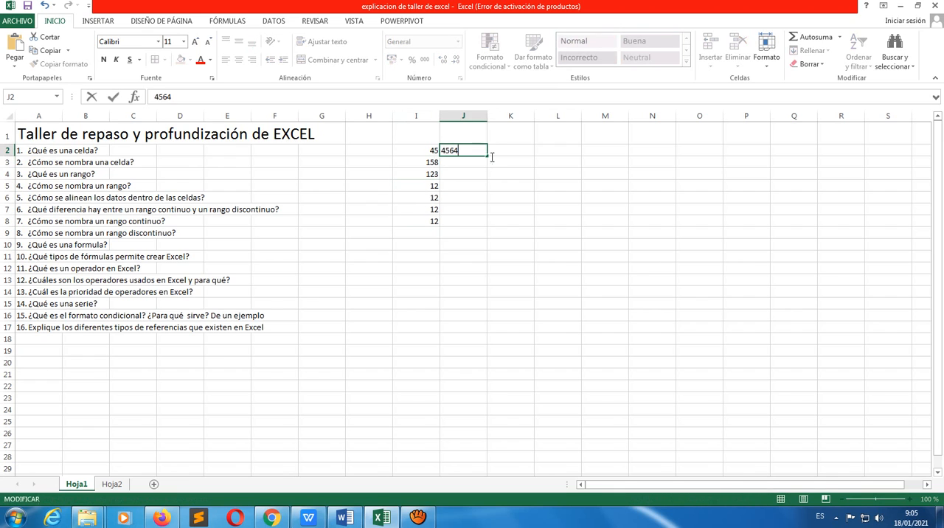
{"action": "left_click_drag", "start_coordinate": [488, 156], "coordinate": [481, 226]}
{"action": "left_click", "coordinate": [484, 149]}
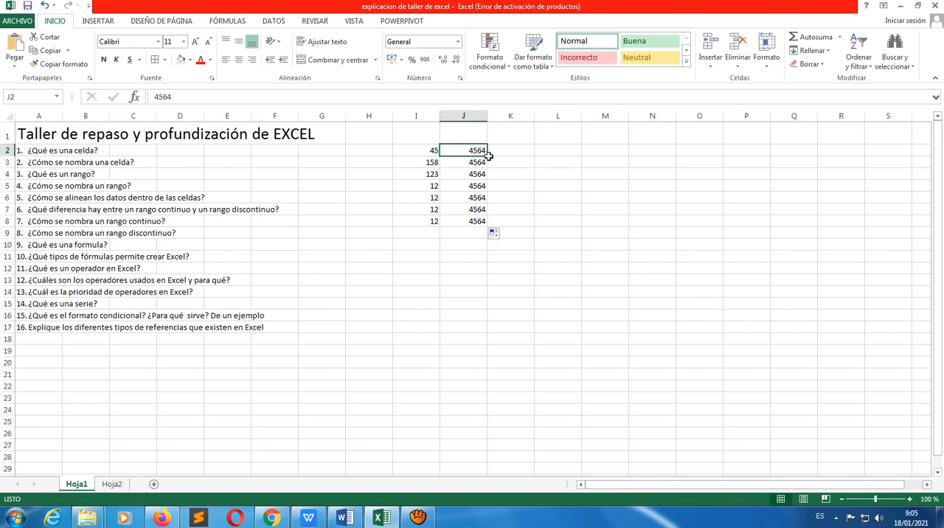
{"action": "left_click_drag", "start_coordinate": [488, 156], "coordinate": [566, 222]}
Replace the values in K4 with 4654, L4 with 231 and K5 with 57
{"action": "left_click", "coordinate": [511, 178]}
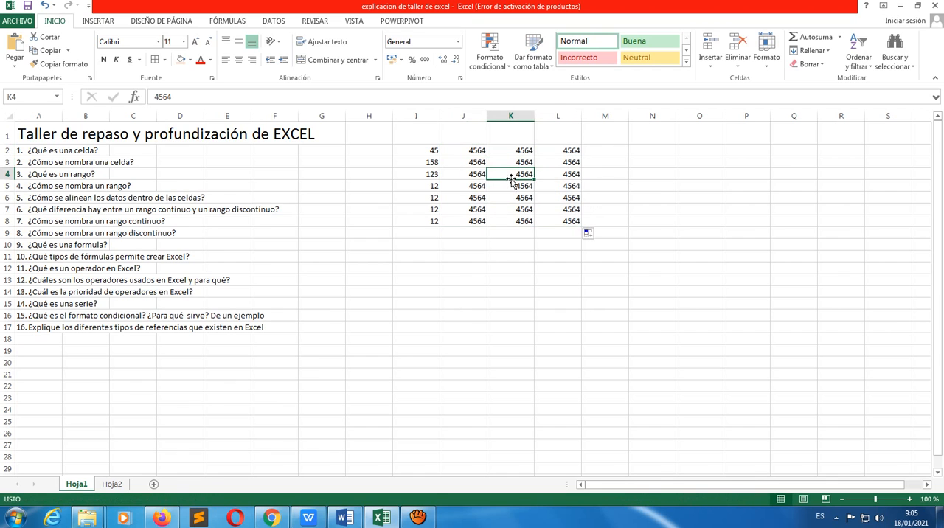
{"action": "type", "text": "4654"}
{"action": "left_click", "coordinate": [570, 177]}
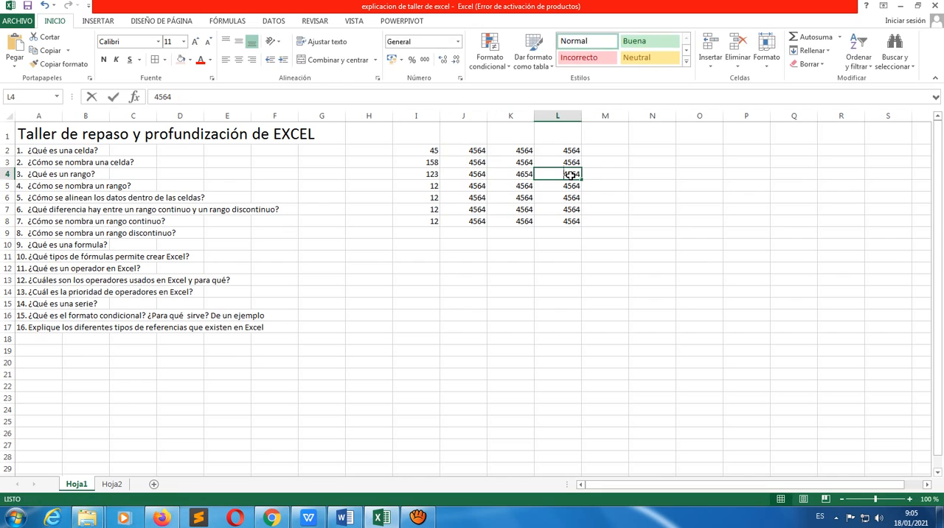
{"action": "type", "text": "231"}
{"action": "left_click", "coordinate": [517, 186]}
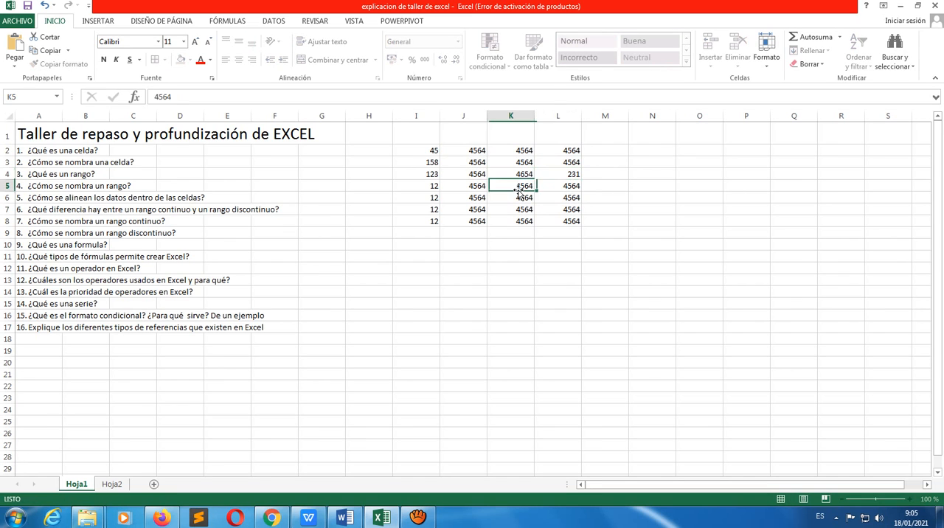
{"action": "type", "text": "57"}
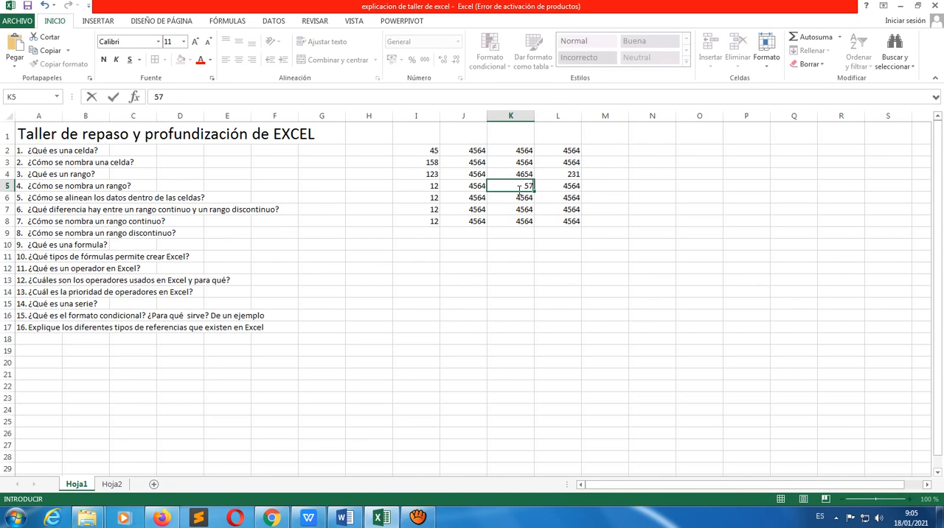
{"action": "left_click", "coordinate": [577, 164]}
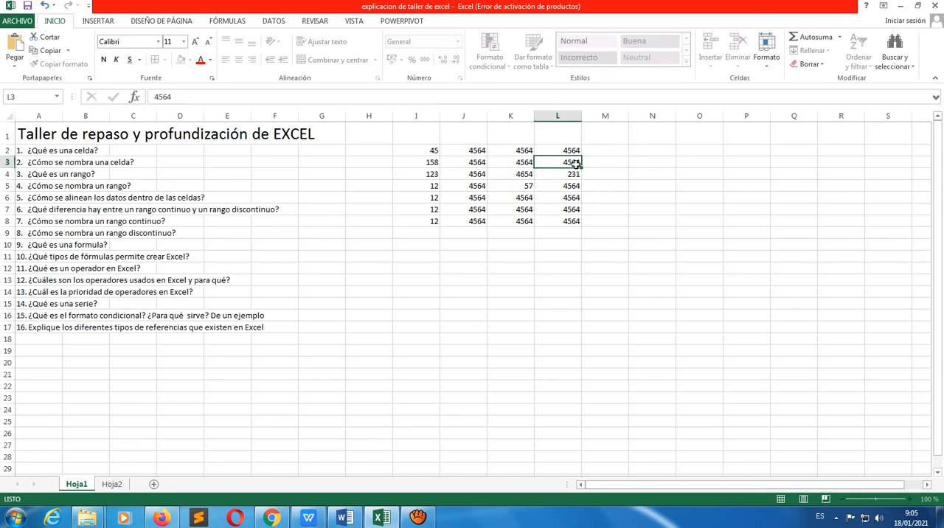
Enter a SUMA formula in cell N2 that adds the continuous range I2:L8
{"action": "left_click", "coordinate": [669, 151]}
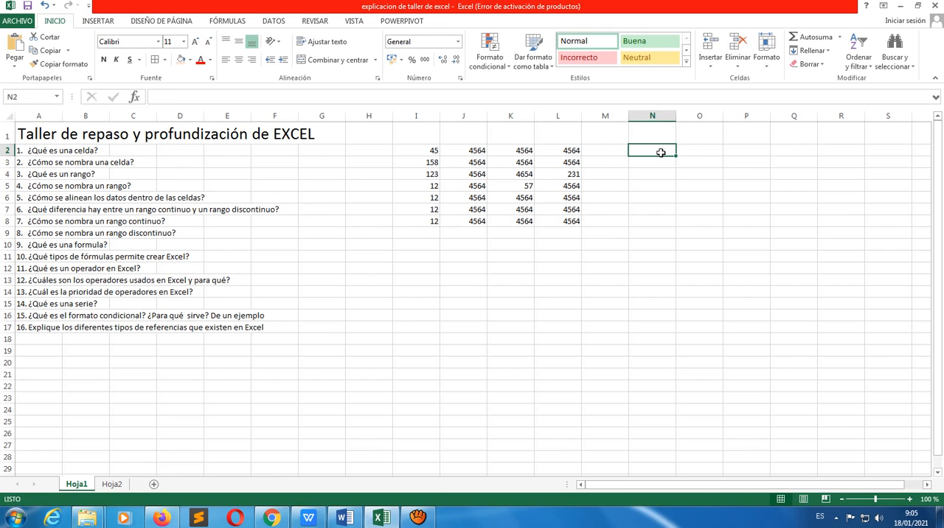
{"action": "type", "text": "="}
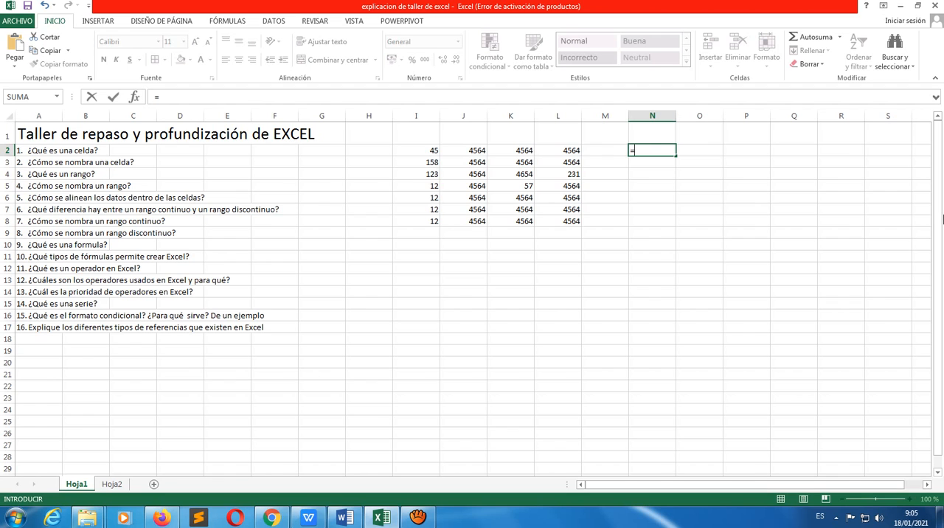
{"action": "type", "text": "suma"}
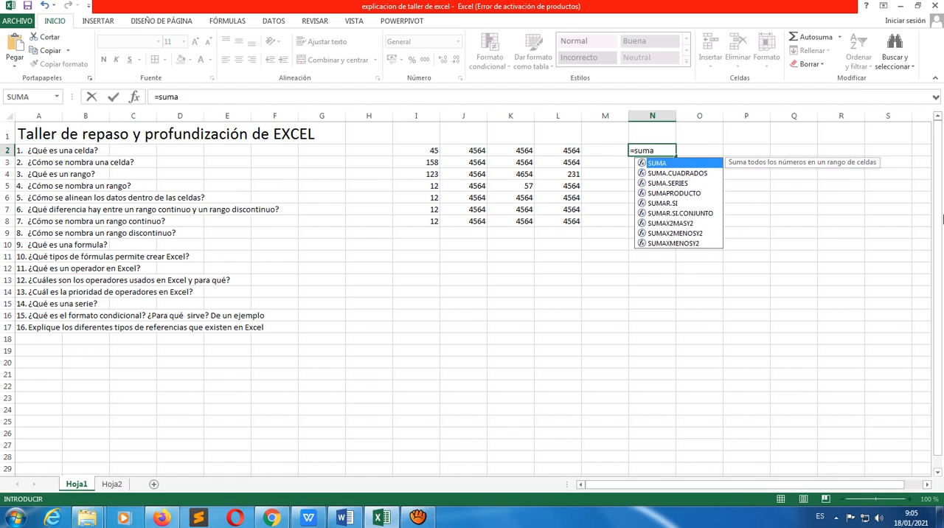
{"action": "type", "text": "("}
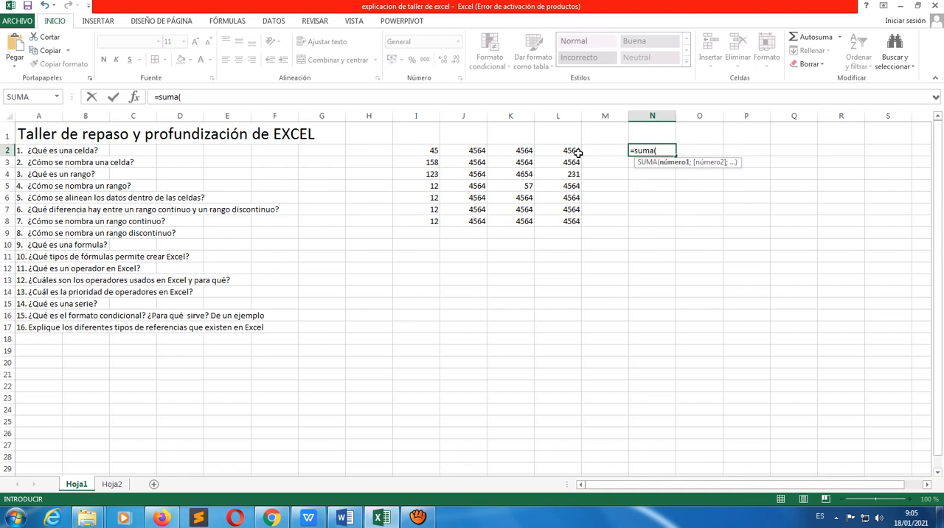
{"action": "left_click", "coordinate": [433, 150]}
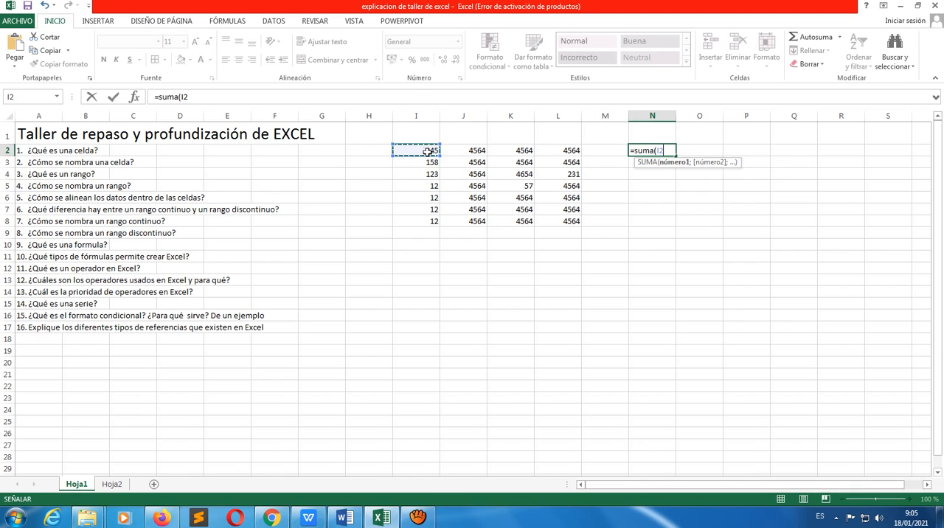
{"action": "key", "text": "shift+Right"}
{"action": "key", "text": "shift+Down"}
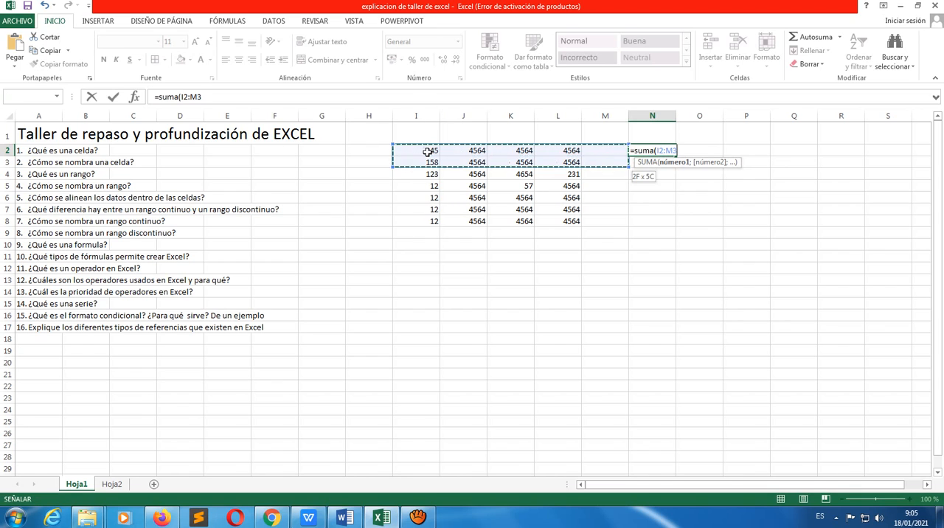
{"action": "key", "text": "shift+Left"}
{"action": "key", "text": "shift+Down"}
{"action": "key", "text": "shift+Down"}
{"action": "key", "text": "shift+Down"}
{"action": "key", "text": "shift+Down"}
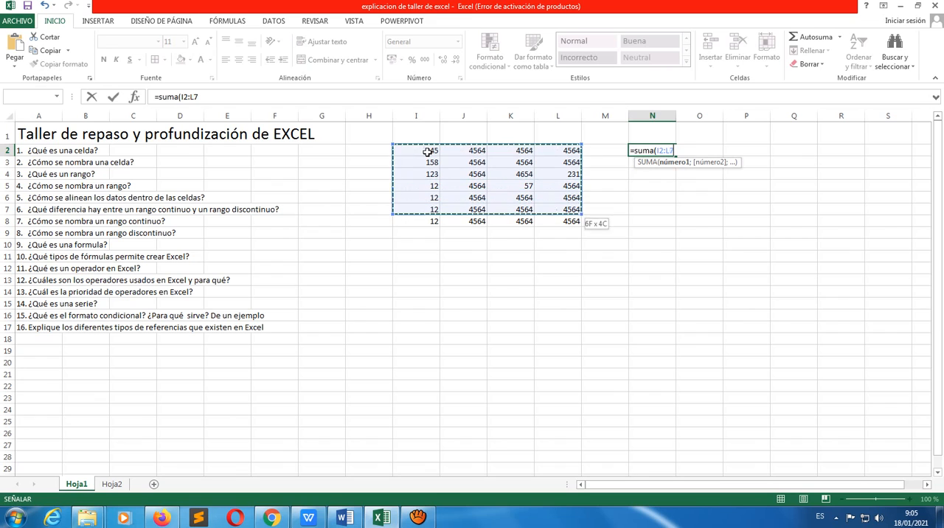
{"action": "key", "text": "shift+Down"}
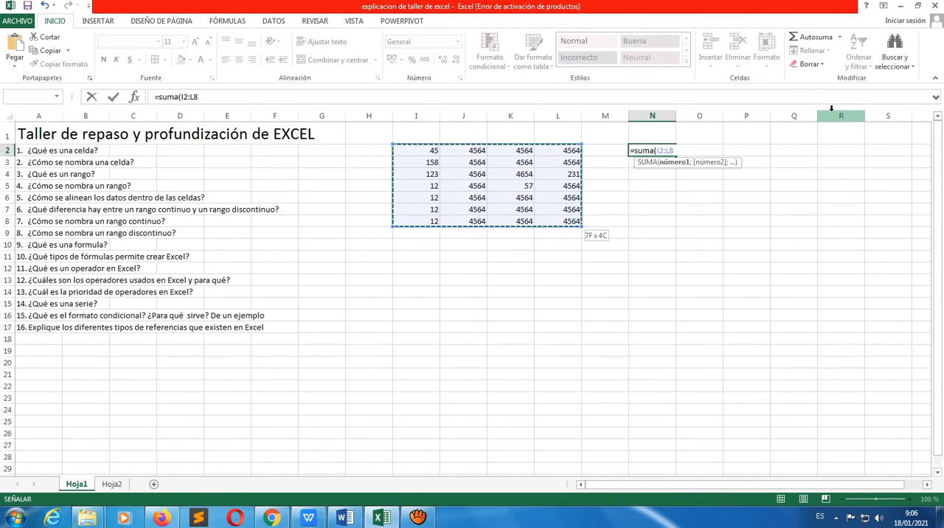
{"action": "type", "text": ")"}
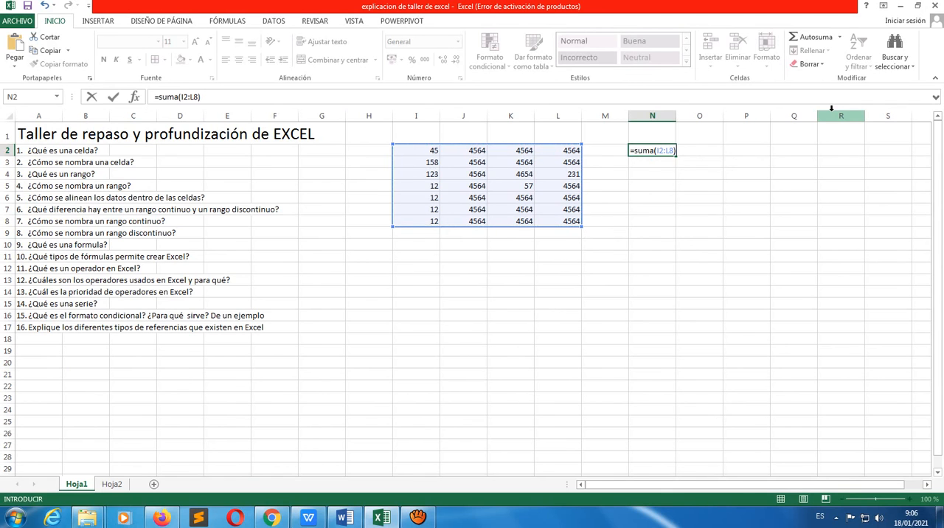
{"action": "key", "text": "Return"}
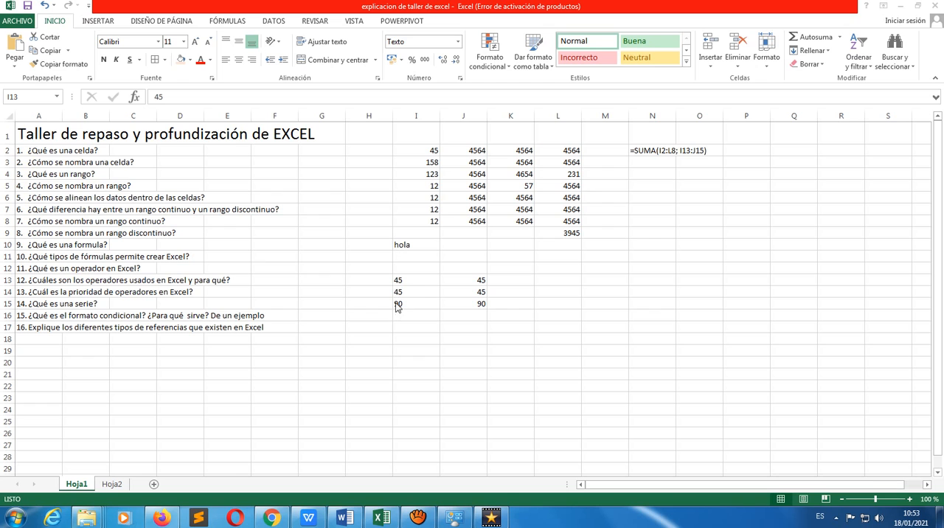
Check the number format category of cell I13 in the cell format settings, leaving it as it is
{"action": "left_click", "coordinate": [411, 281]}
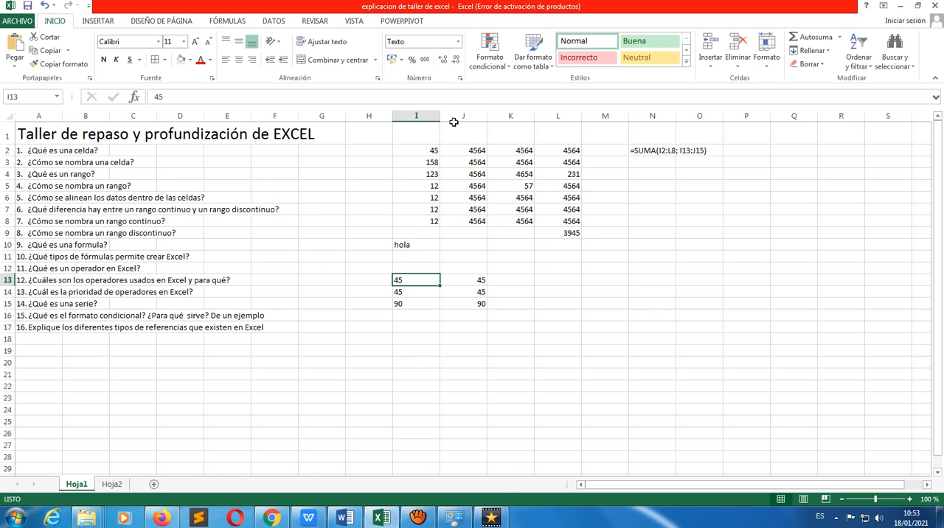
{"action": "left_click", "coordinate": [461, 79]}
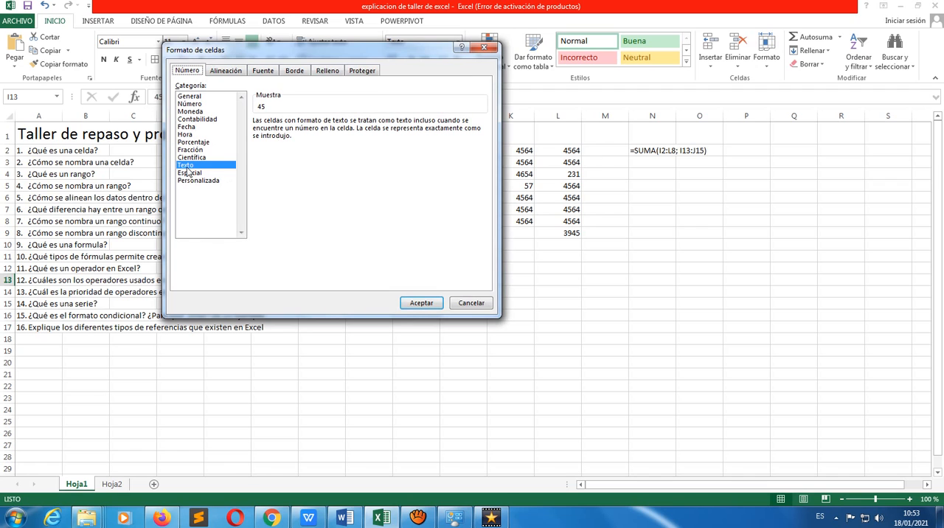
{"action": "left_click", "coordinate": [484, 48]}
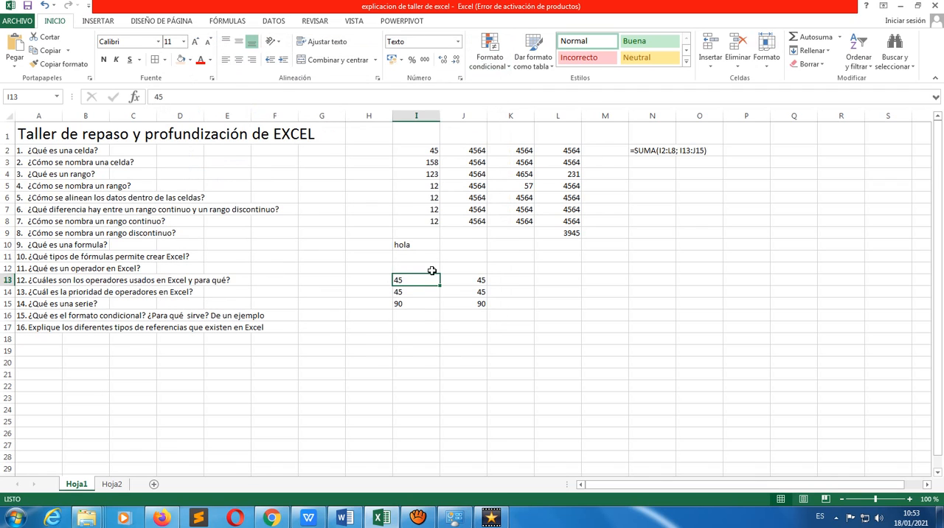
Enter the formula =I13+I14+I15 in cell I16, below the text-formatted numbers, and select that cell
{"action": "left_click", "coordinate": [404, 317]}
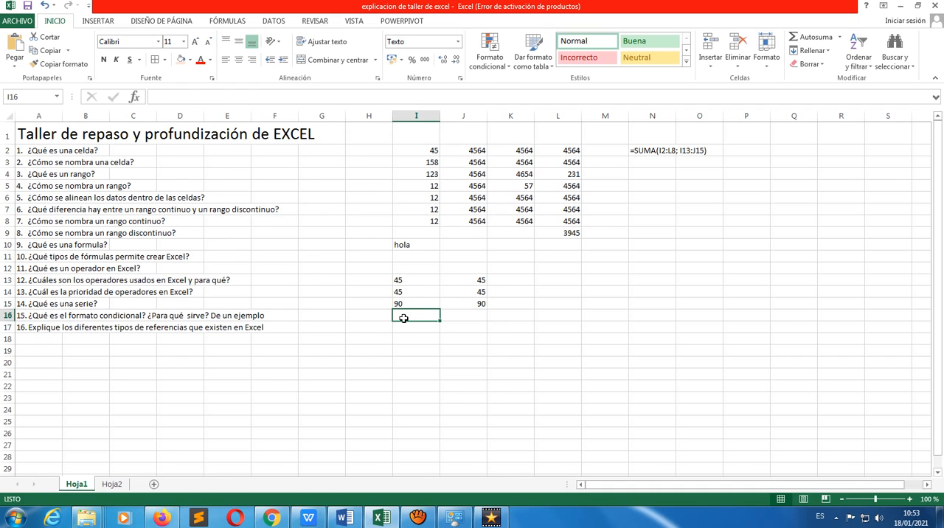
{"action": "type", "text": "="}
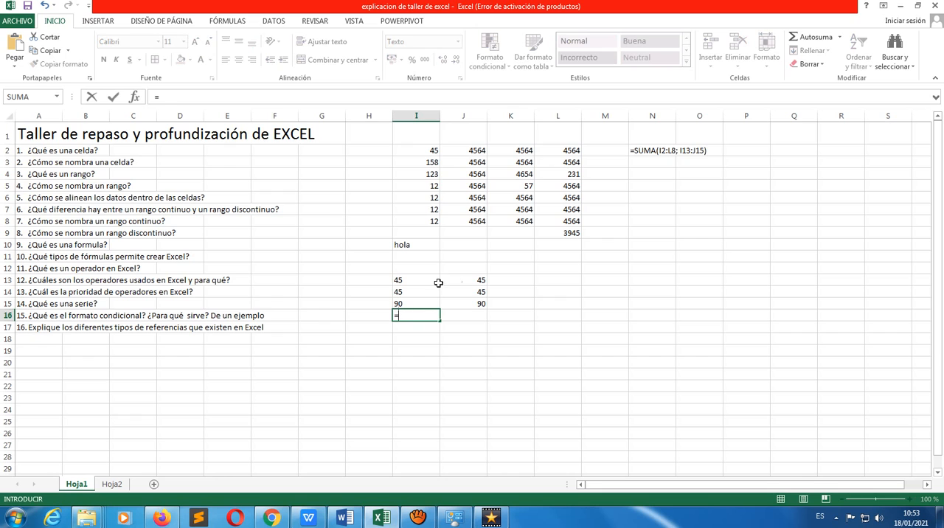
{"action": "left_click", "coordinate": [429, 281]}
{"action": "type", "text": "+"}
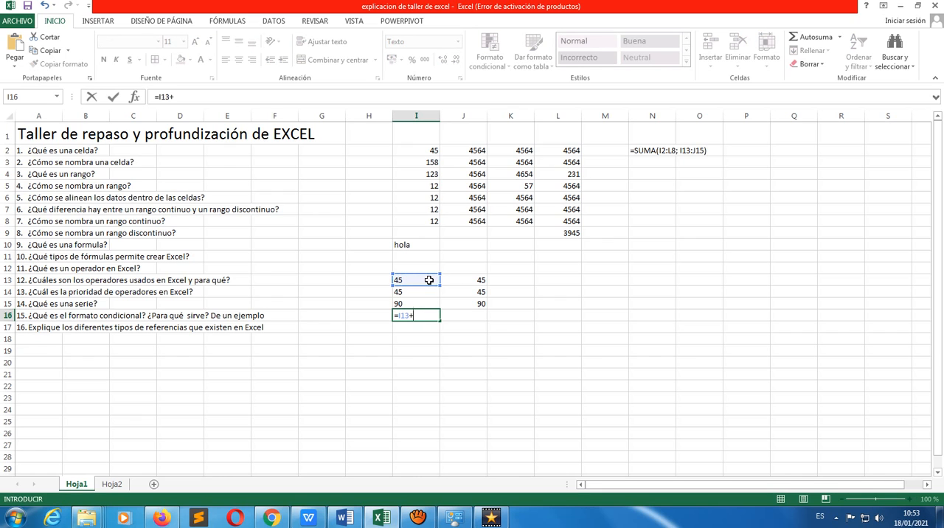
{"action": "left_click", "coordinate": [427, 293]}
{"action": "type", "text": "+"}
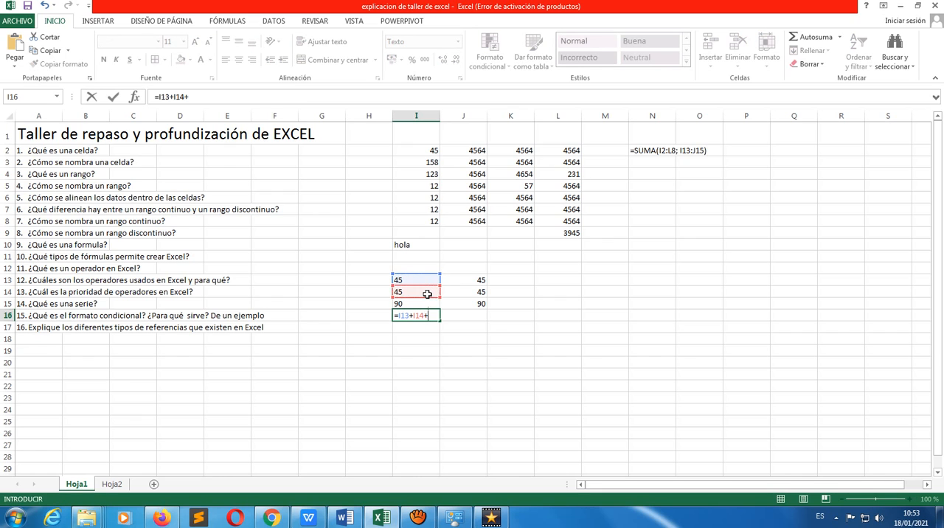
{"action": "left_click", "coordinate": [437, 304]}
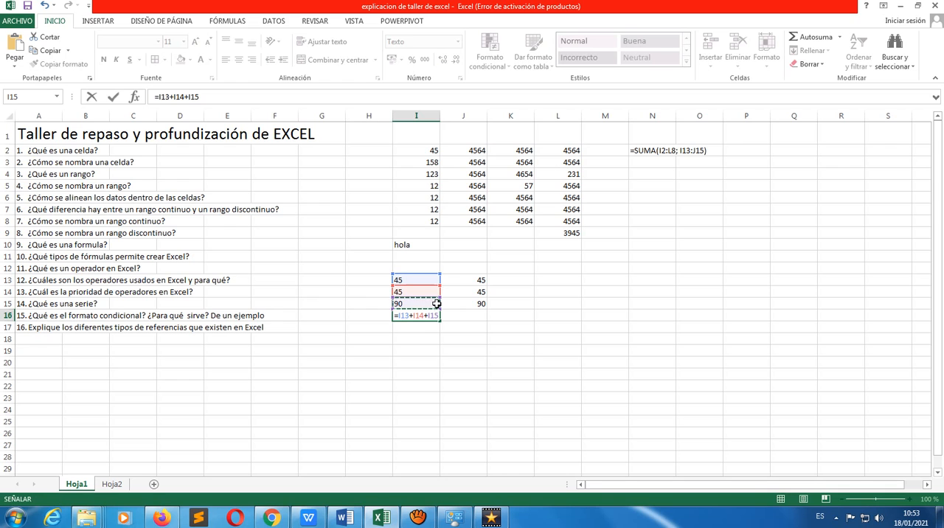
{"action": "key", "text": "Return"}
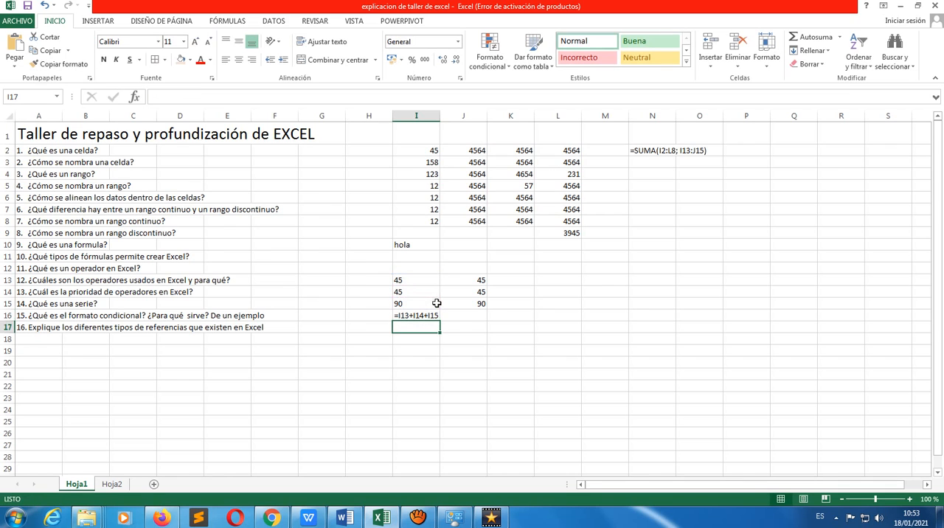
{"action": "left_click", "coordinate": [433, 315]}
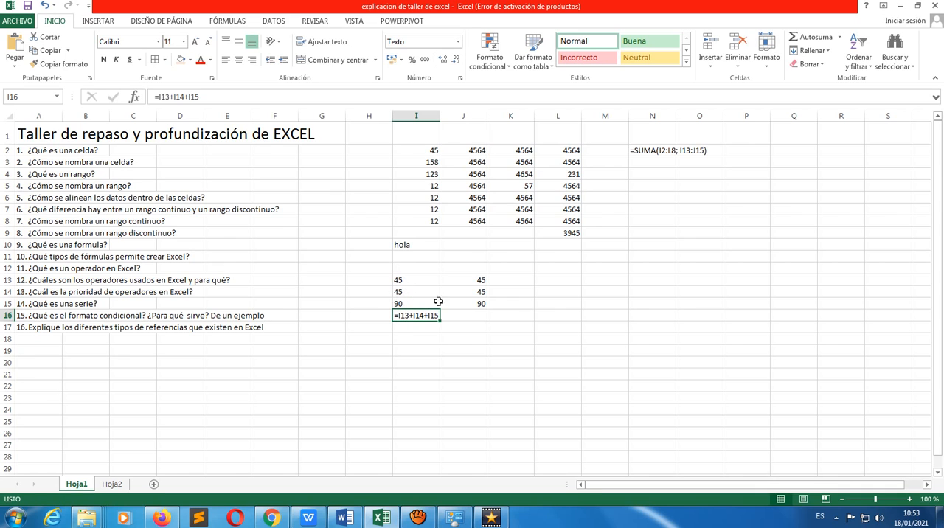
Enter the formula =J13+J14+J15 in cell J16 and select that cell
{"action": "left_click", "coordinate": [481, 316]}
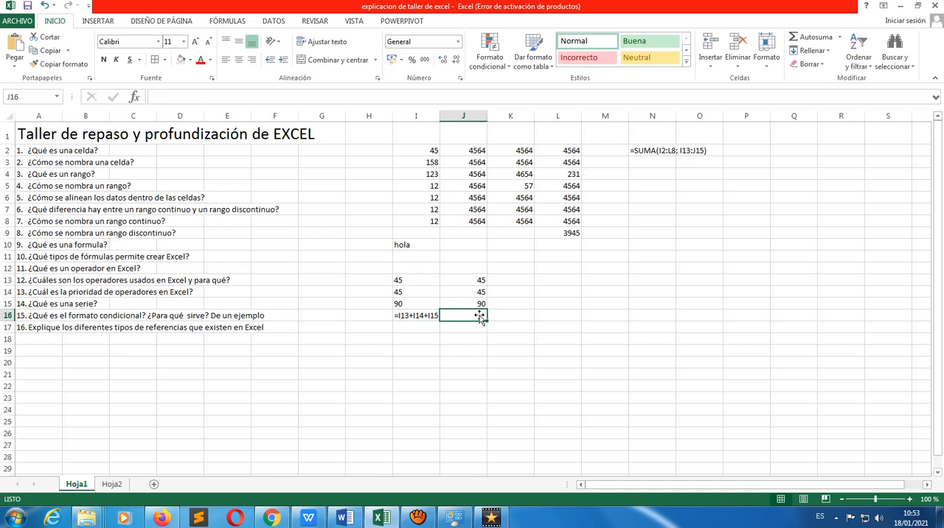
{"action": "type", "text": "="}
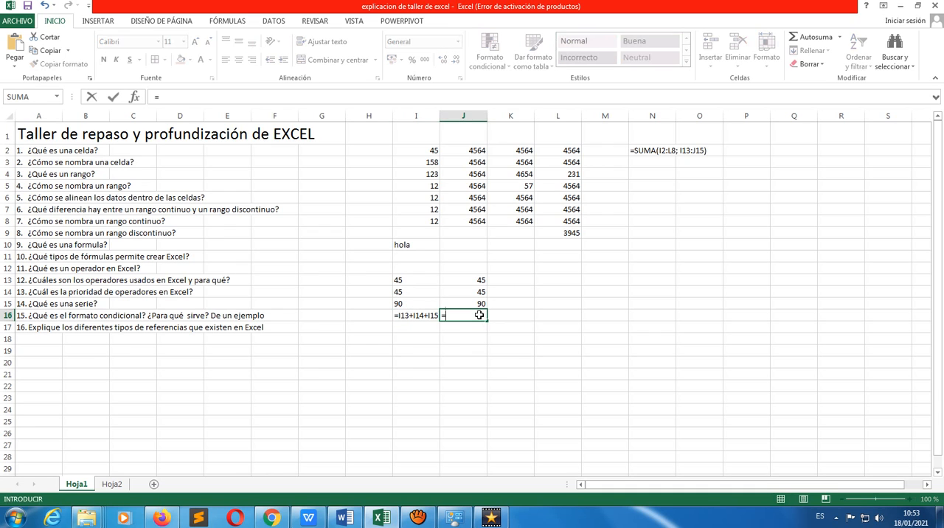
{"action": "left_click", "coordinate": [472, 278]}
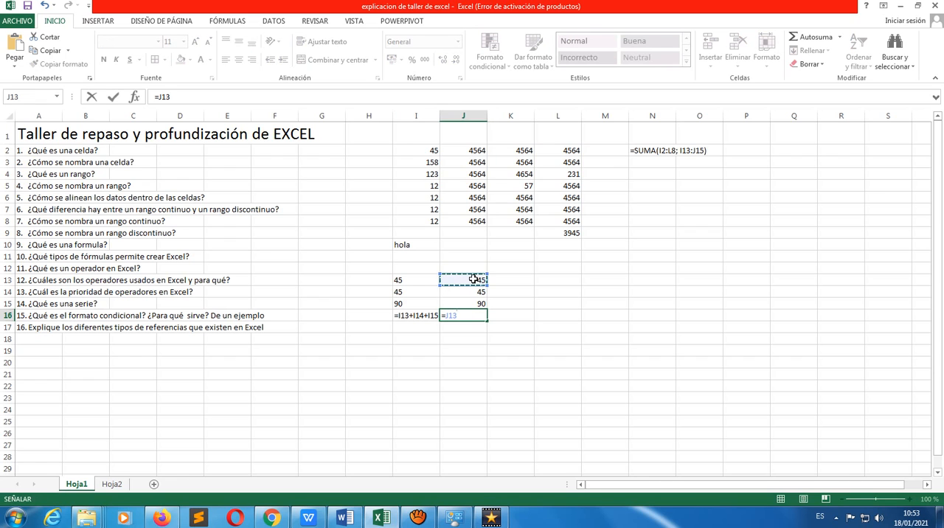
{"action": "type", "text": "+"}
{"action": "left_click", "coordinate": [476, 291]}
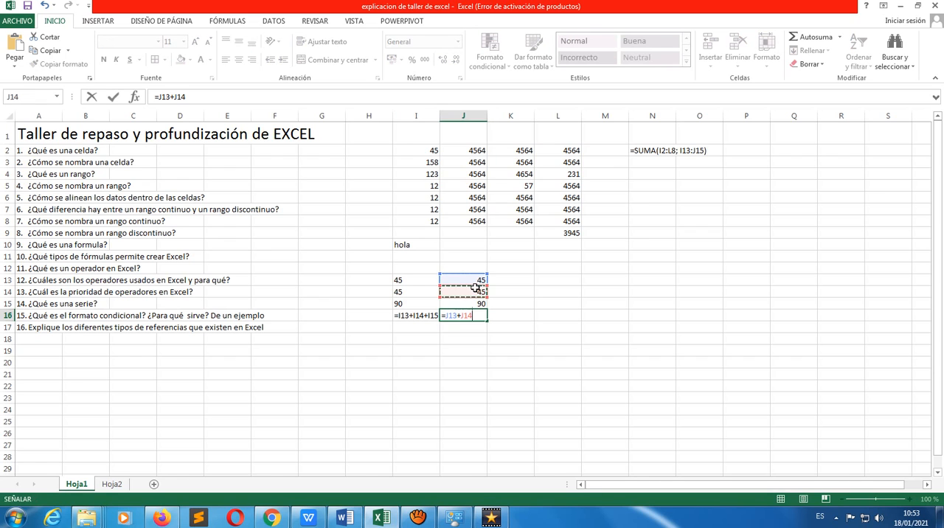
{"action": "type", "text": "+"}
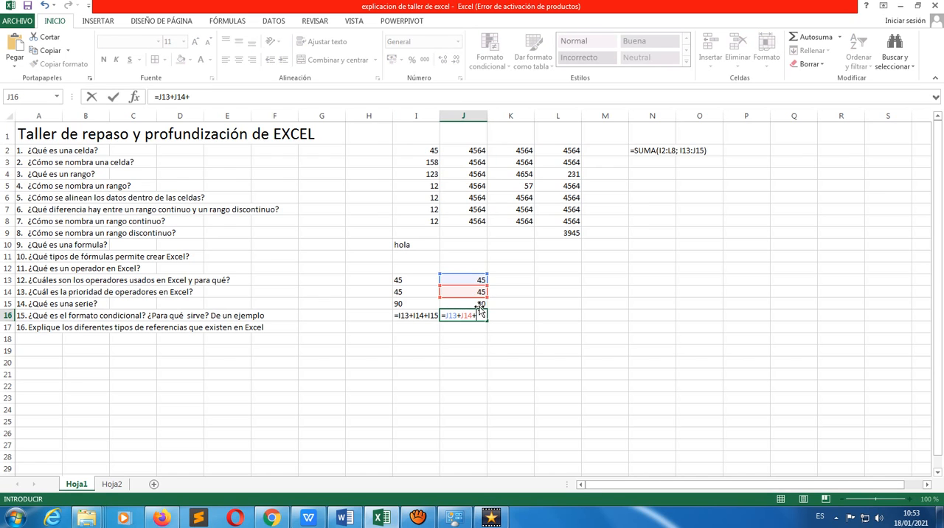
{"action": "left_click", "coordinate": [480, 304]}
{"action": "key", "text": "Return"}
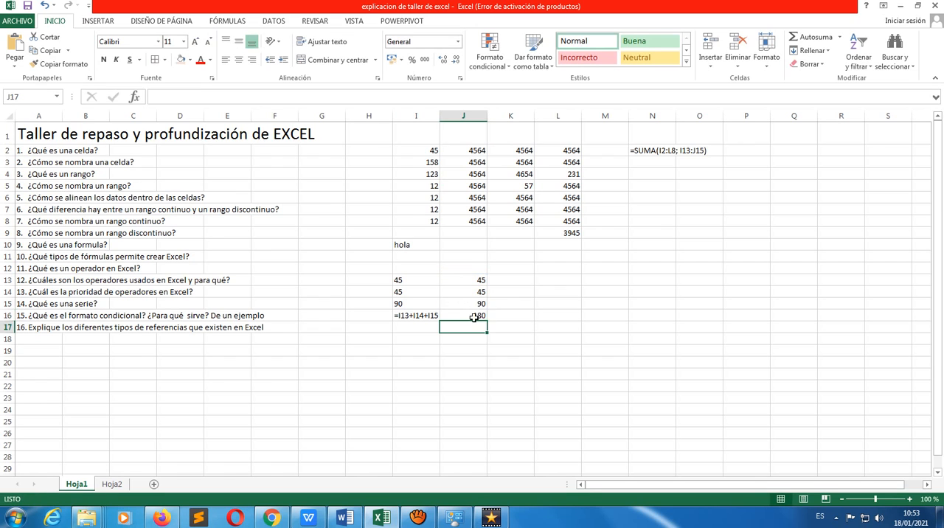
{"action": "left_click", "coordinate": [472, 315]}
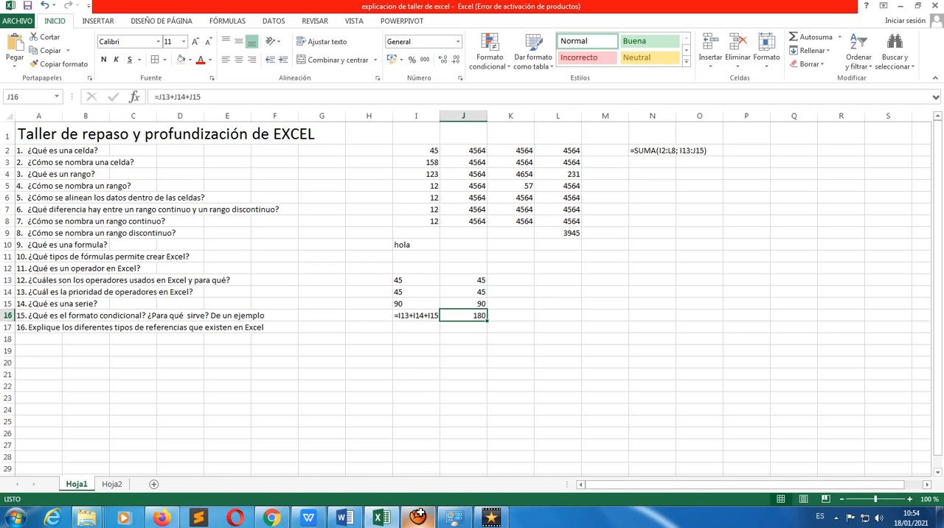
{"action": "left_click", "coordinate": [417, 519]}
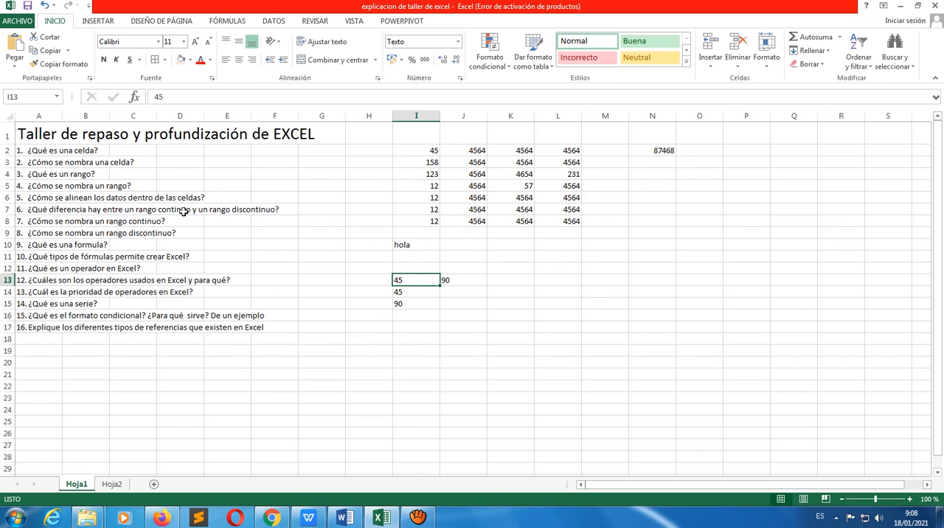
Extend the SUMA formula in N2 with the second range I13:J15, making it =SUMA(I2:L8; I13:J15), and reselect N2
{"action": "left_click", "coordinate": [666, 150]}
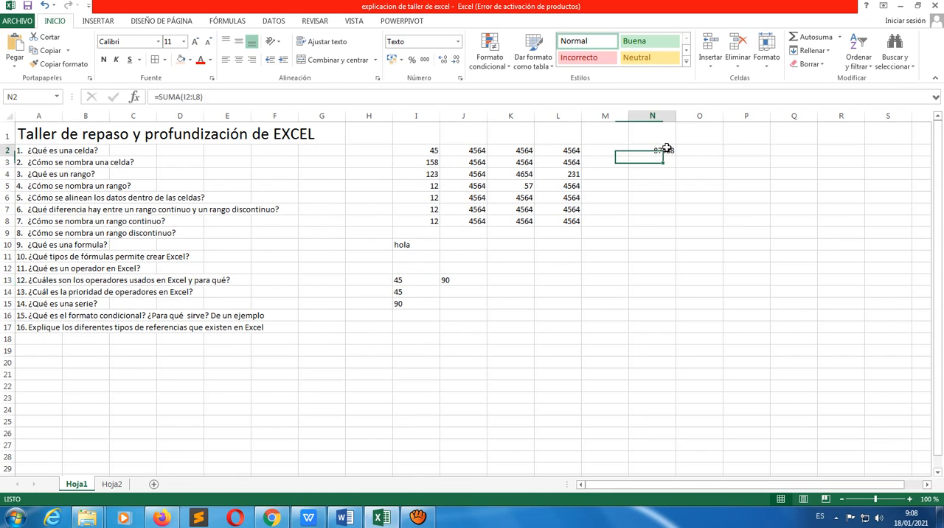
{"action": "left_click", "coordinate": [262, 97]}
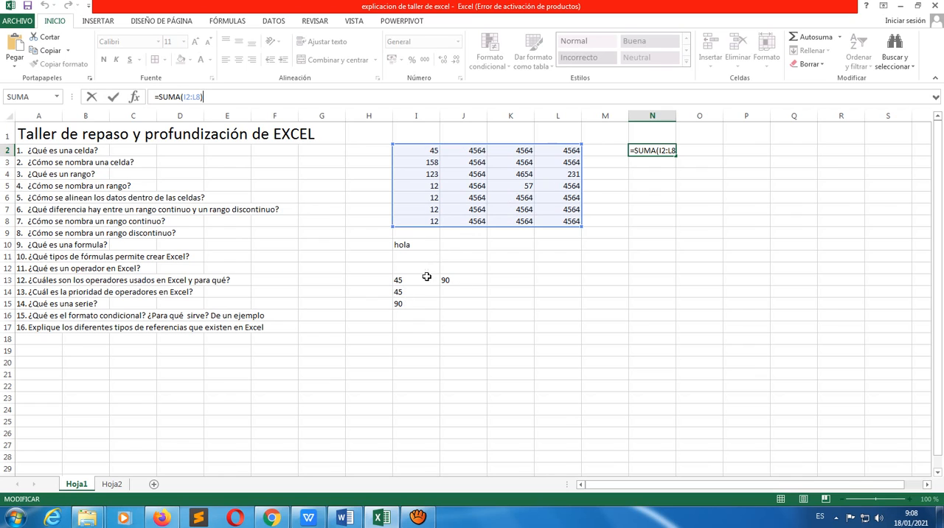
{"action": "left_click", "coordinate": [673, 151]}
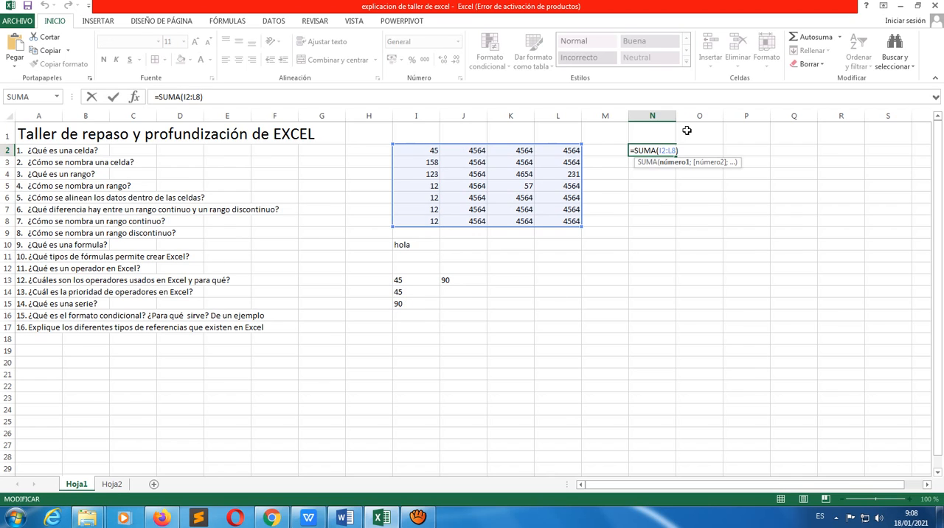
{"action": "type", "text": ";"}
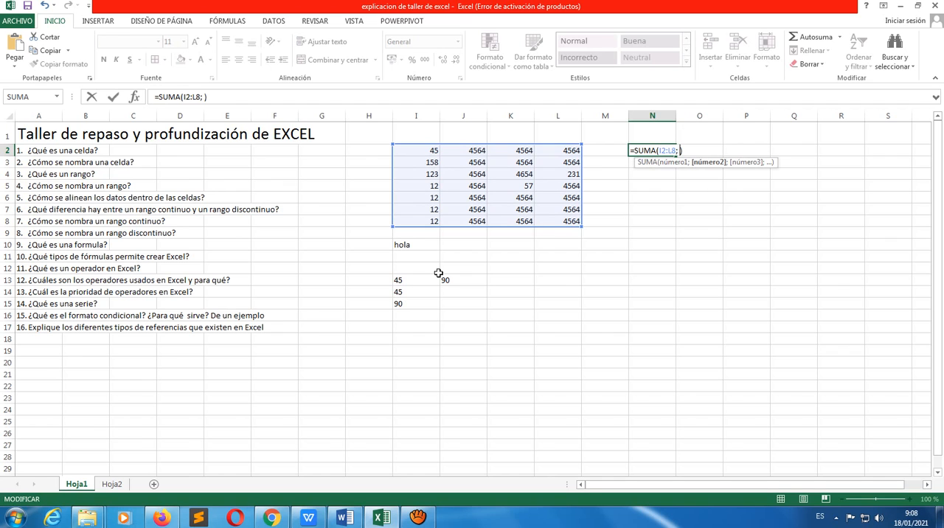
{"action": "left_click", "coordinate": [400, 278]}
{"action": "key", "text": "shift+Right"}
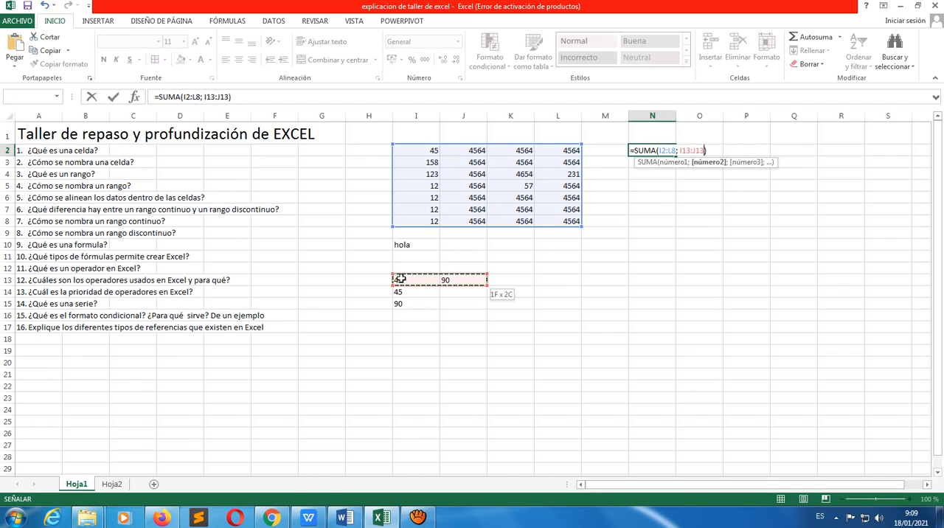
{"action": "key", "text": "shift+Down"}
{"action": "key", "text": "shift+Down"}
{"action": "key", "text": "Return"}
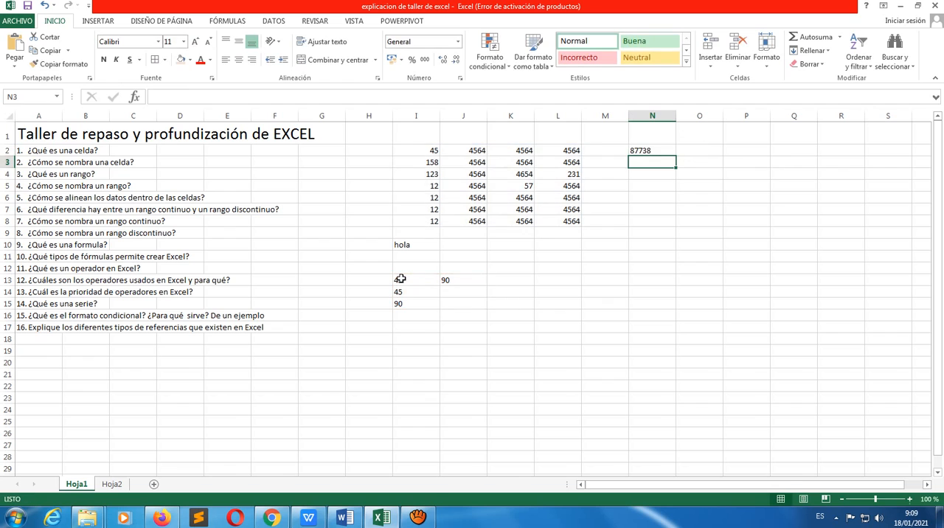
{"action": "left_click", "coordinate": [668, 151]}
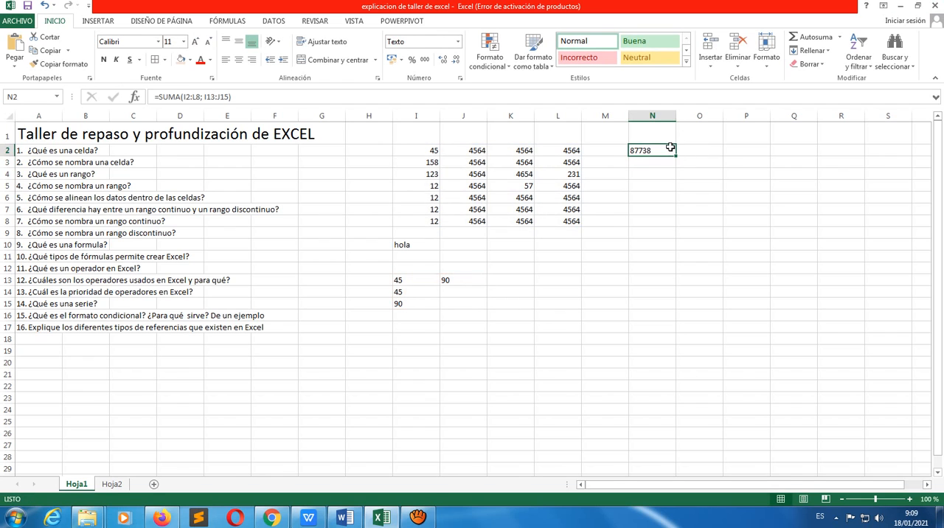
Reopen the SUMA formula in N2 to examine its two ranges I2:L8 and I13:J15, re-enter it and reselect N2
{"action": "left_click", "coordinate": [270, 95]}
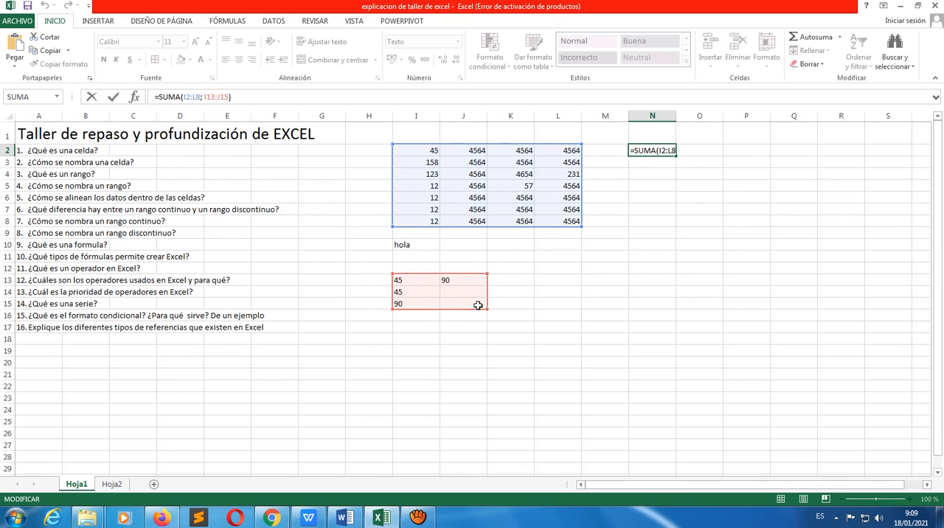
{"action": "key", "text": "Return"}
{"action": "type", "text": ")"}
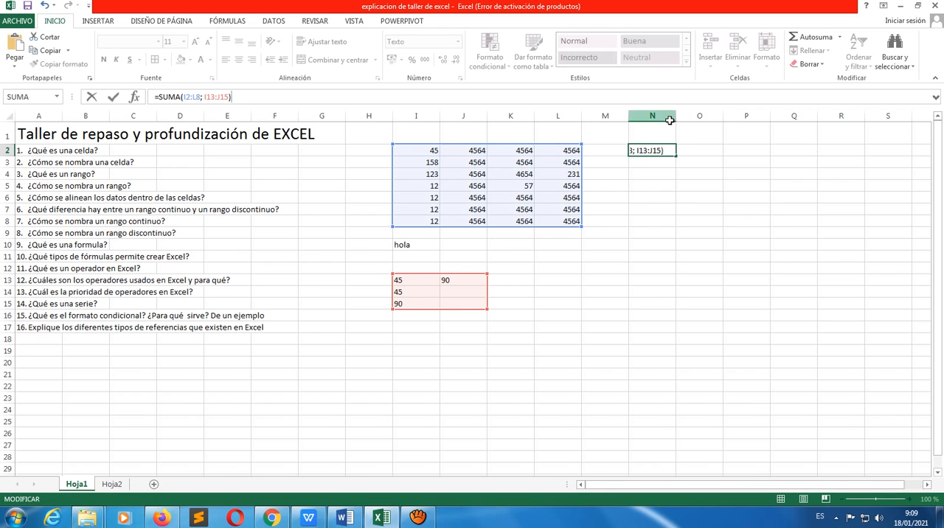
{"action": "left_click", "coordinate": [666, 151]}
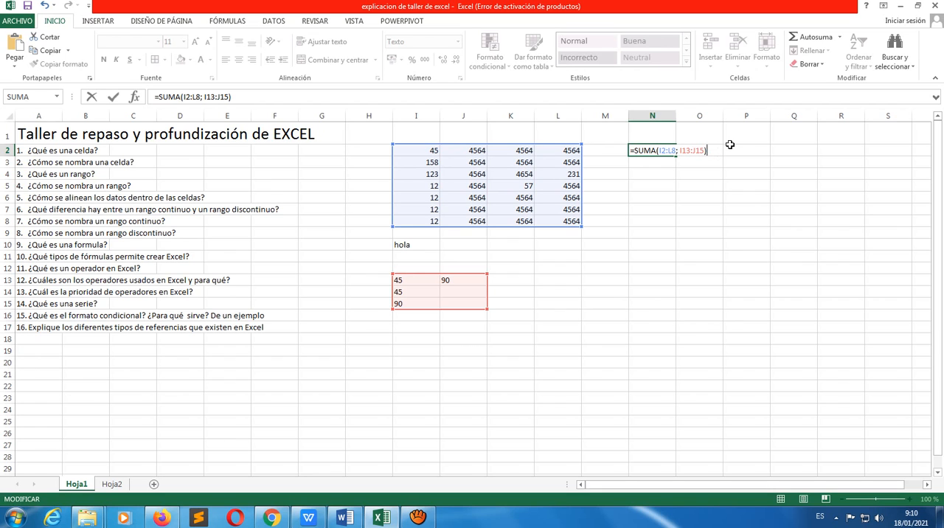
{"action": "key", "text": "Return"}
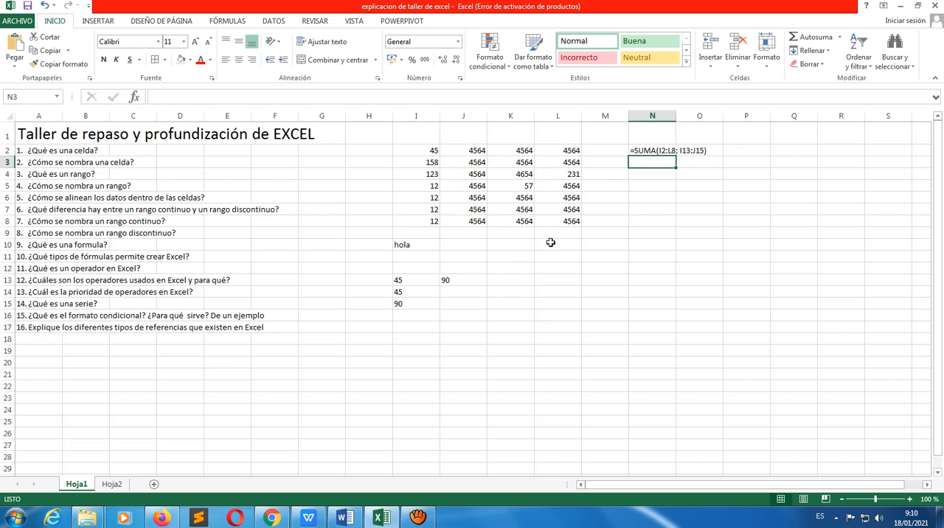
{"action": "left_click", "coordinate": [659, 150]}
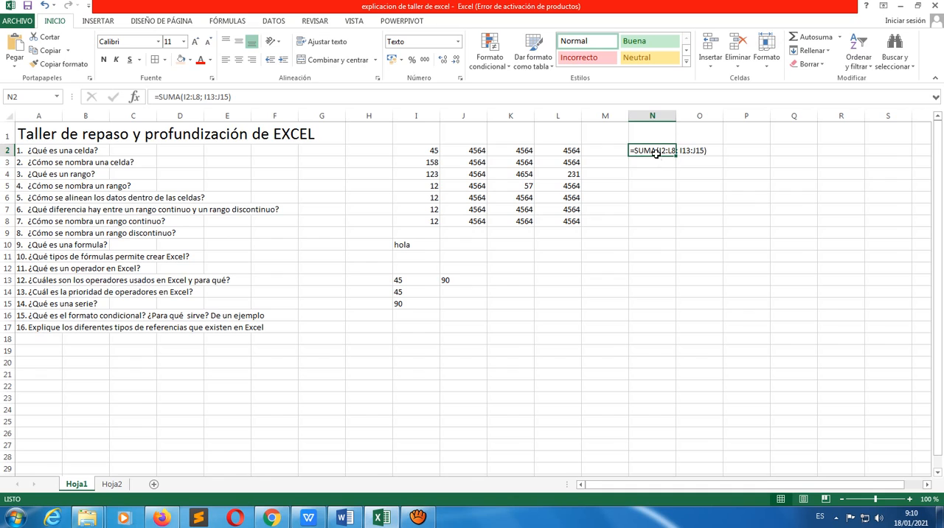
Try the example addition formula =I5+J56 in cell N5, and clear that cell
{"action": "left_click", "coordinate": [644, 234]}
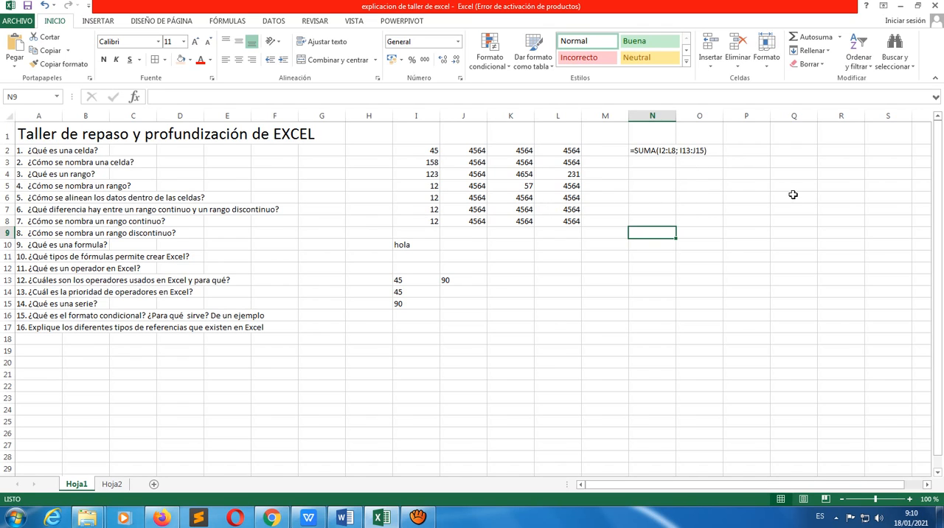
{"action": "left_click", "coordinate": [652, 199]}
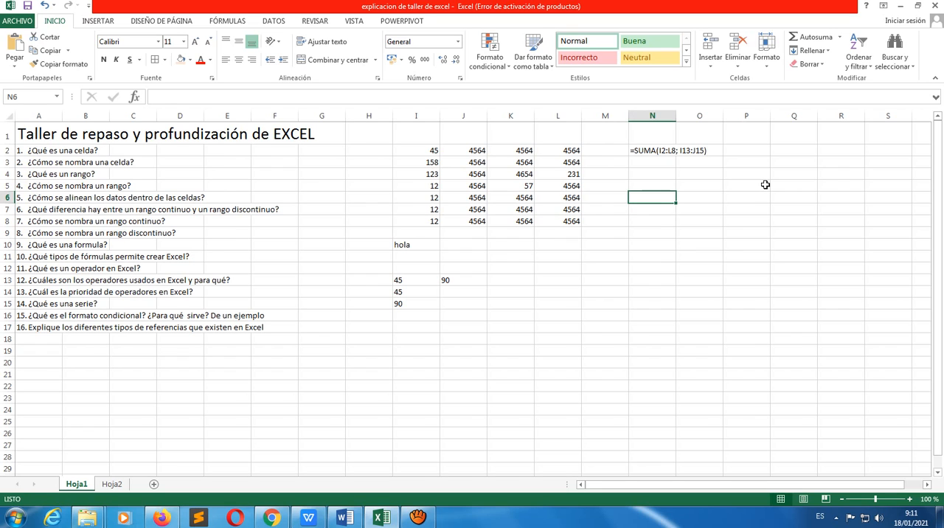
{"action": "left_click", "coordinate": [654, 181]}
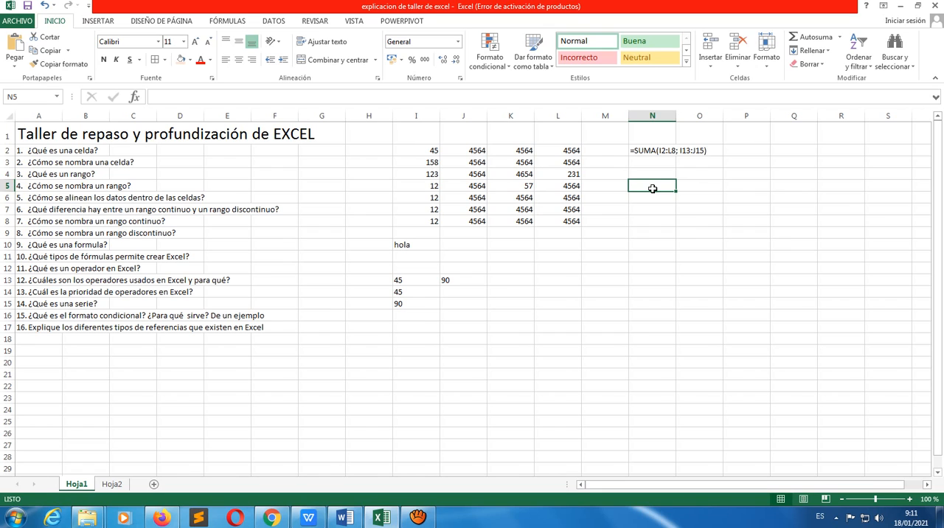
{"action": "type", "text": "?"}
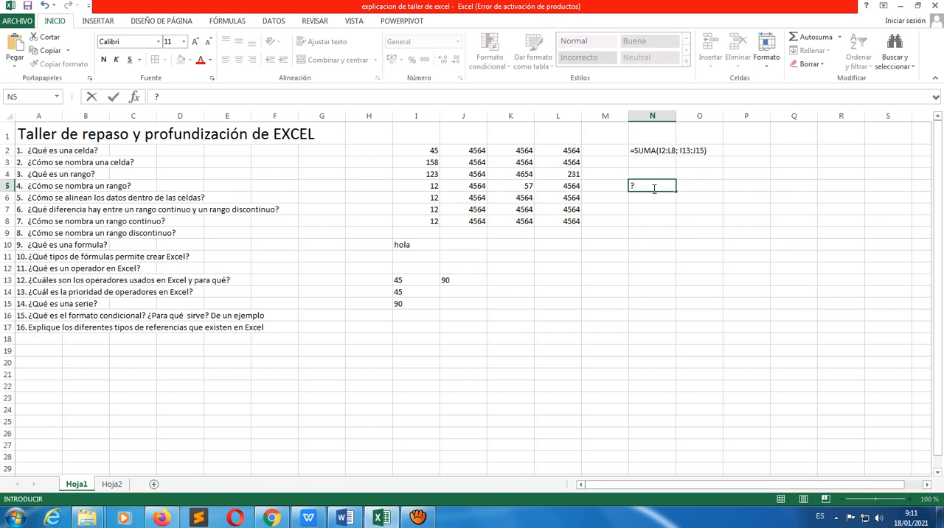
{"action": "type", "text": "="}
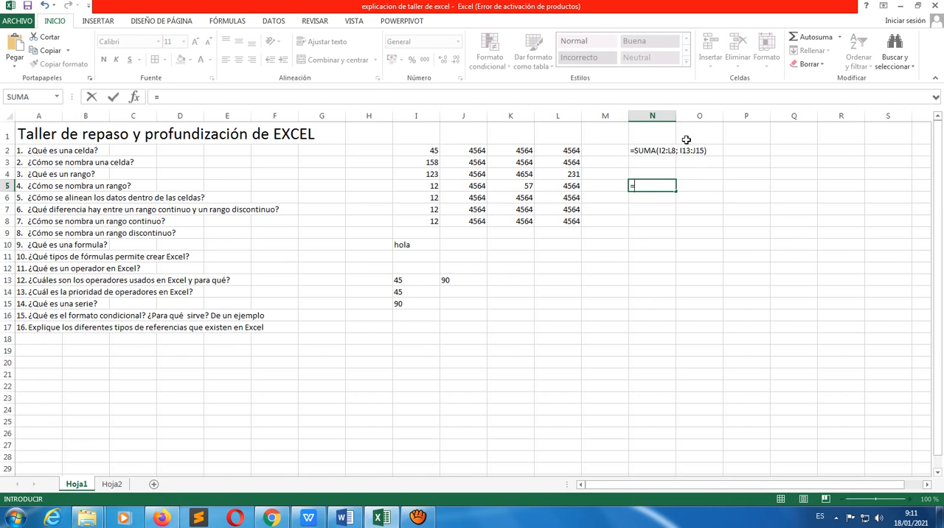
{"action": "left_click", "coordinate": [433, 189]}
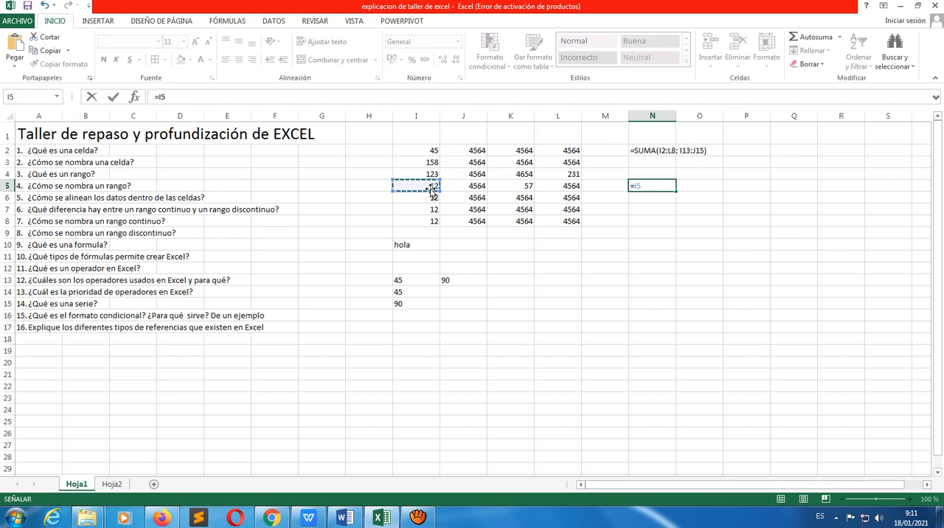
{"action": "type", "text": "+"}
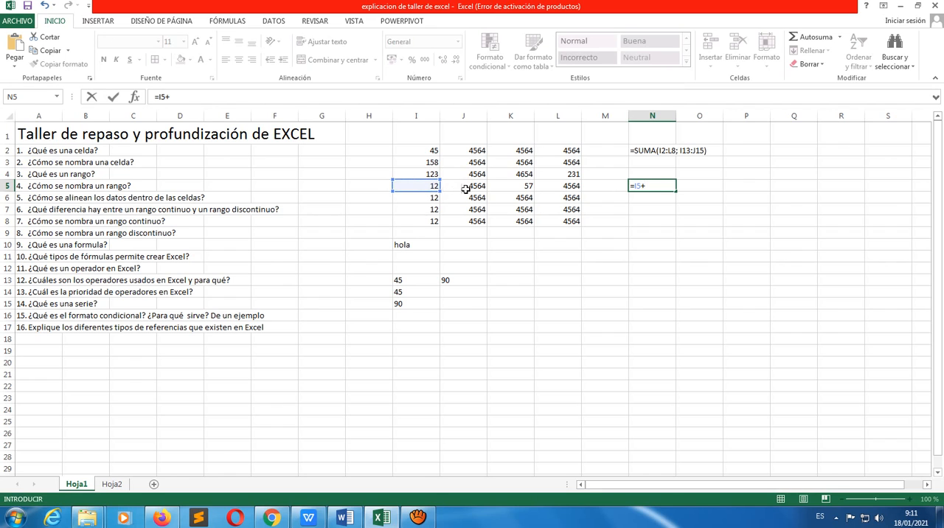
{"action": "left_click", "coordinate": [473, 188]}
{"action": "type", "text": "6"}
{"action": "left_click", "coordinate": [522, 188]}
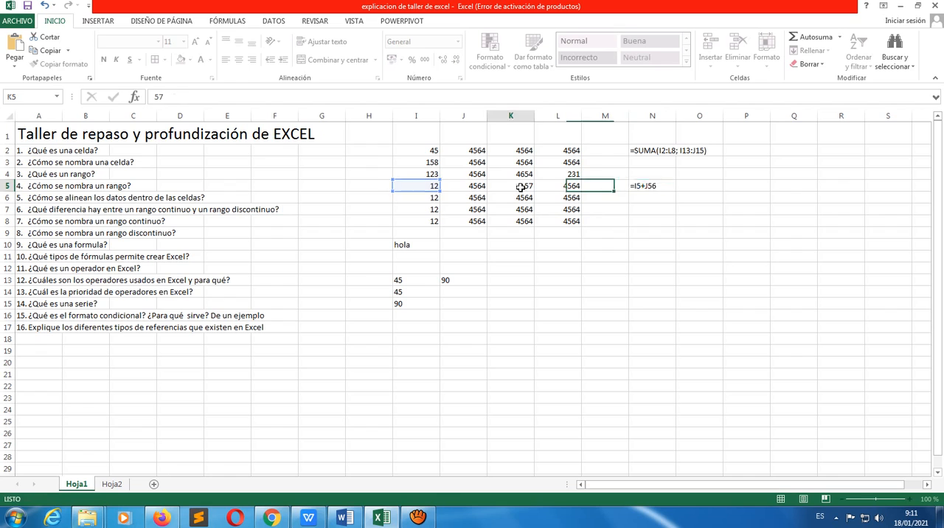
{"action": "left_click", "coordinate": [652, 189]}
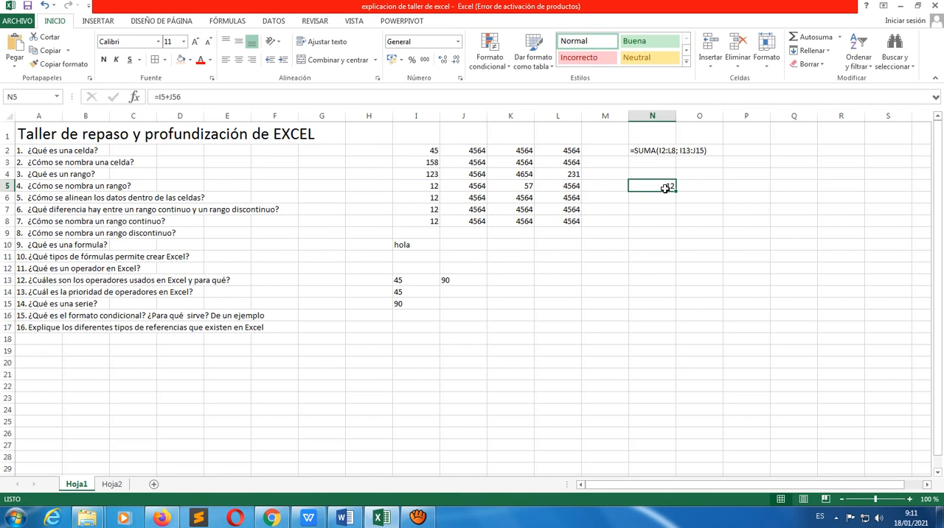
{"action": "key", "text": "BackSpace"}
{"action": "left_click", "coordinate": [613, 248]}
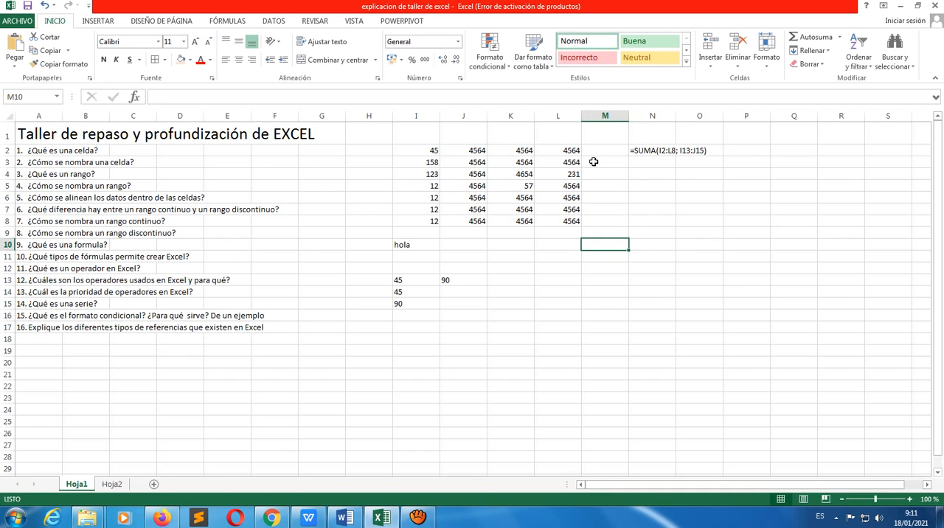
{"action": "left_click", "coordinate": [646, 152]}
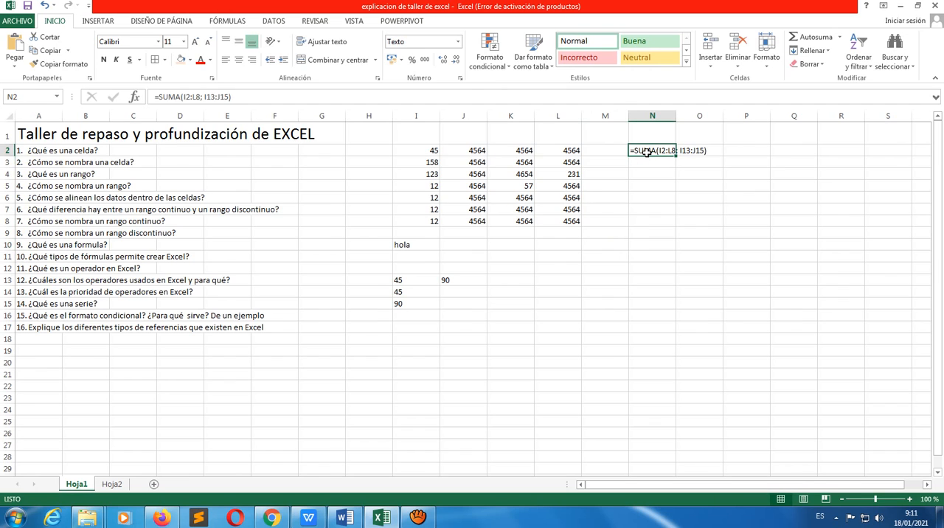
{"action": "left_click_drag", "start_coordinate": [633, 217], "coordinate": [642, 205]}
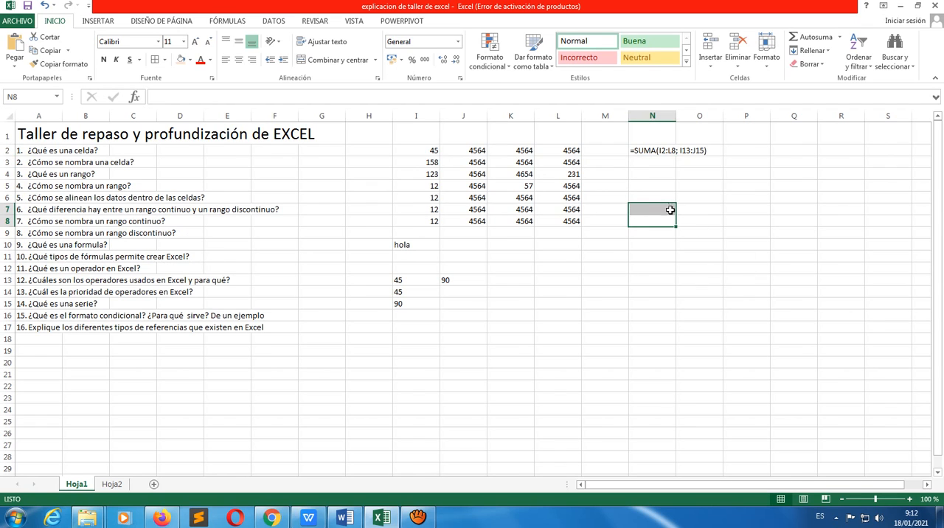
{"action": "left_click", "coordinate": [668, 210]}
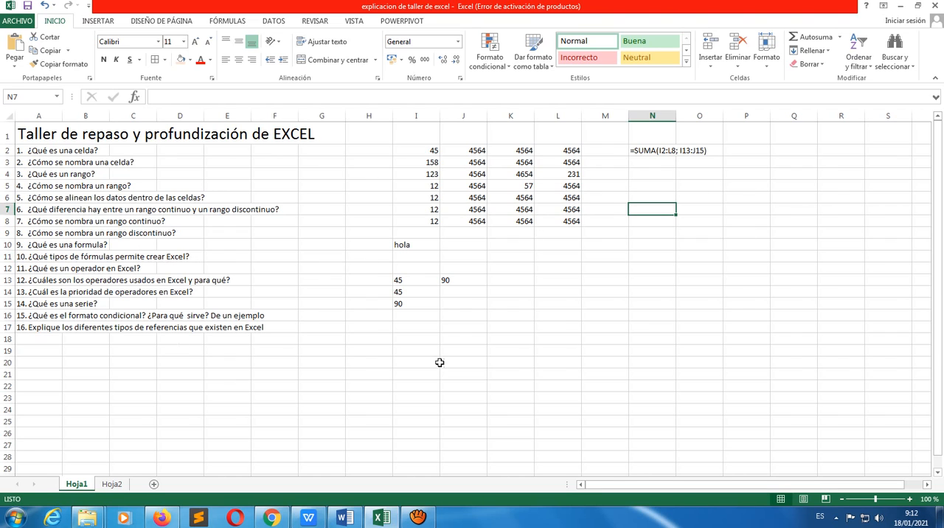
{"action": "left_click", "coordinate": [518, 281]}
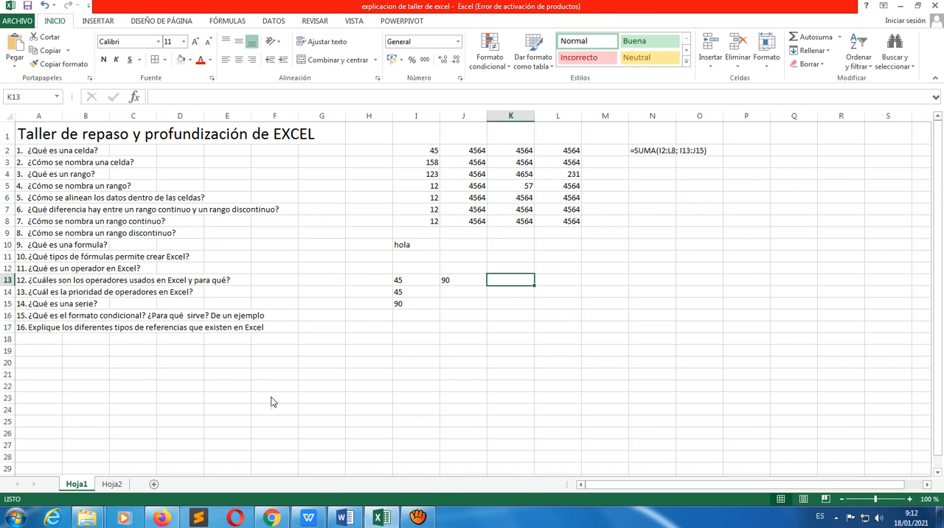
On sheet Hoja2, examine the addition, subtraction, multiplication and division formulas in cells C2 to C5
{"action": "left_click", "coordinate": [113, 484]}
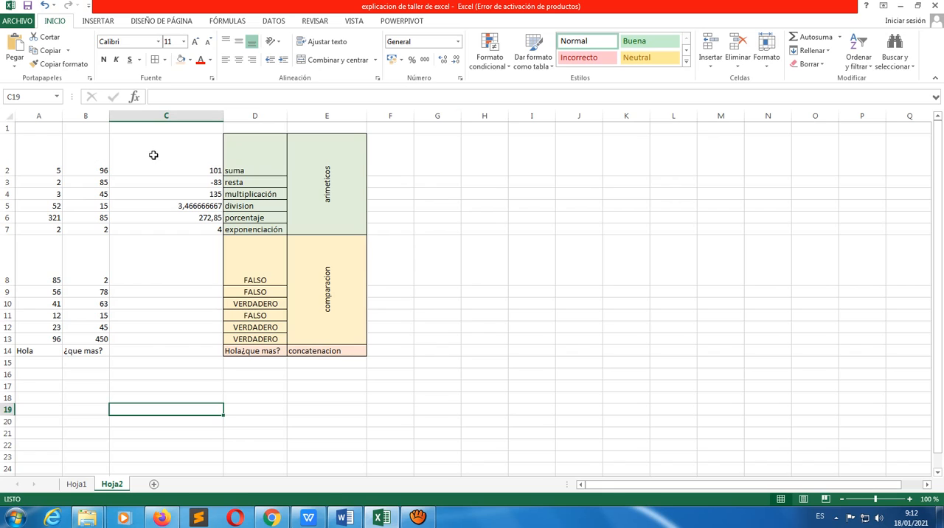
{"action": "left_click", "coordinate": [191, 171]}
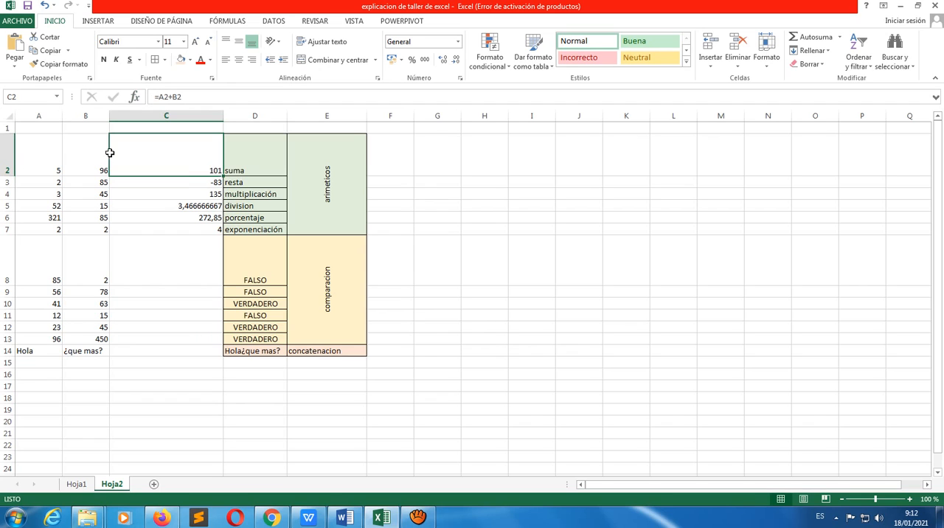
{"action": "left_click", "coordinate": [198, 183]}
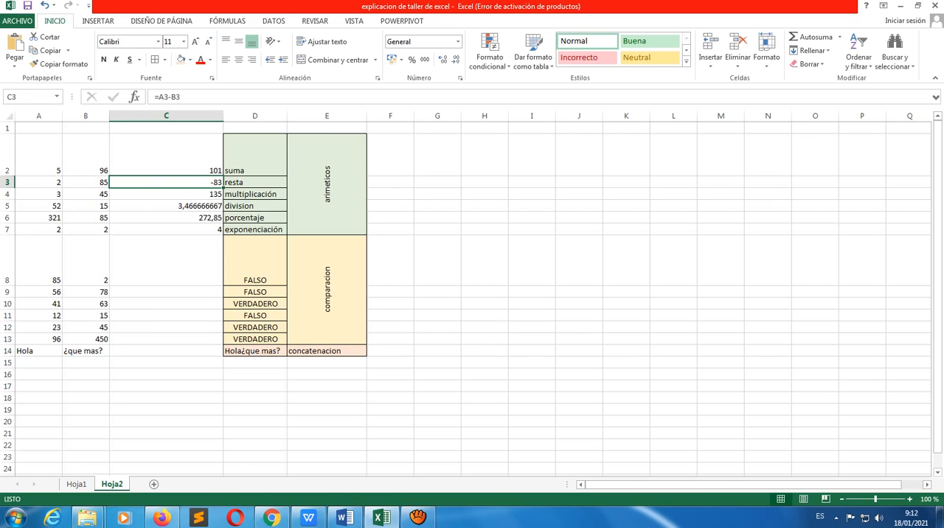
{"action": "key", "text": "Down"}
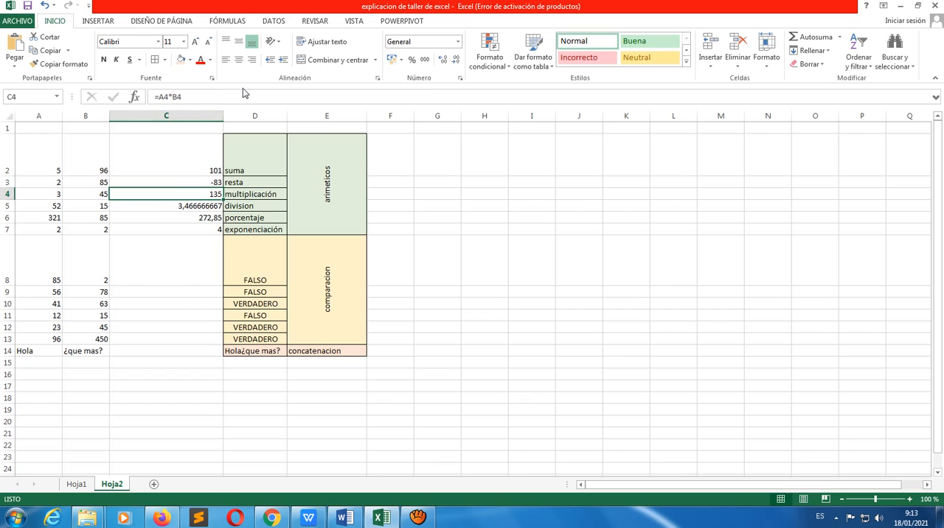
{"action": "left_click", "coordinate": [201, 208]}
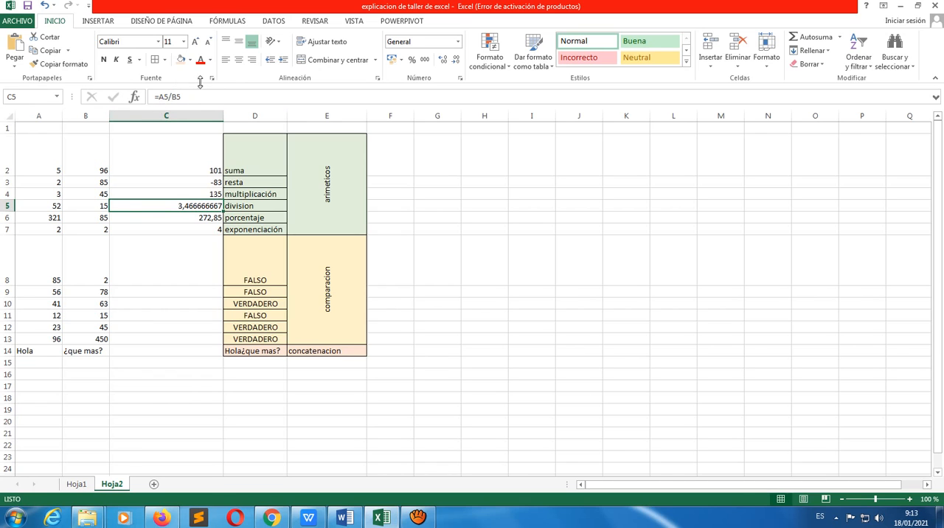
Format the division result in C5 as Número with 2 decimal places
{"action": "left_click", "coordinate": [185, 228]}
{"action": "left_click", "coordinate": [190, 206]}
{"action": "left_click", "coordinate": [460, 80]}
{"action": "left_click", "coordinate": [190, 104]}
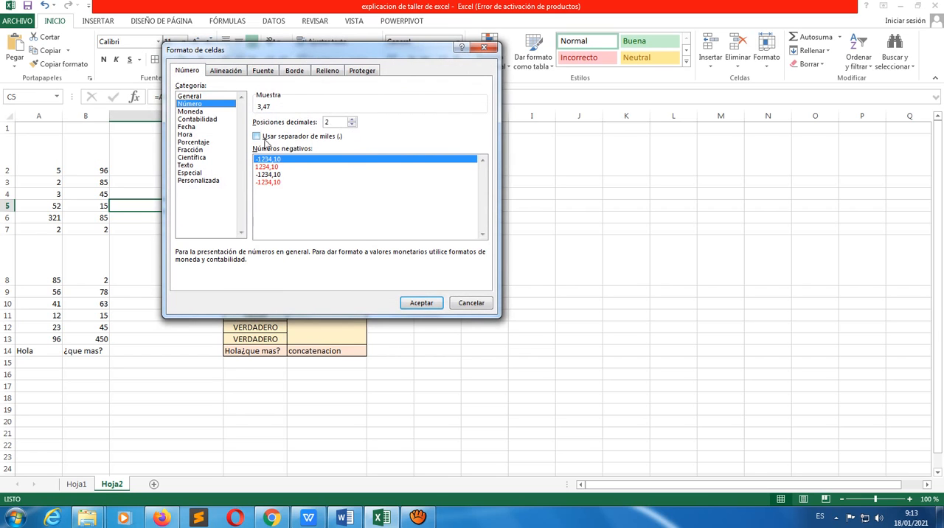
{"action": "left_click", "coordinate": [422, 303]}
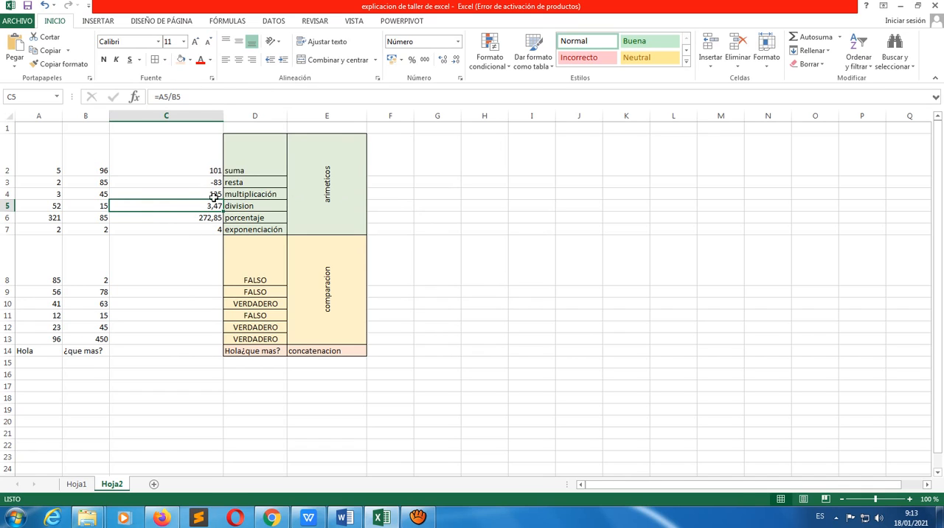
Inspect the percentage formula in C6, and try 10 and 1 as the percentage value in B6
{"action": "left_click", "coordinate": [180, 220]}
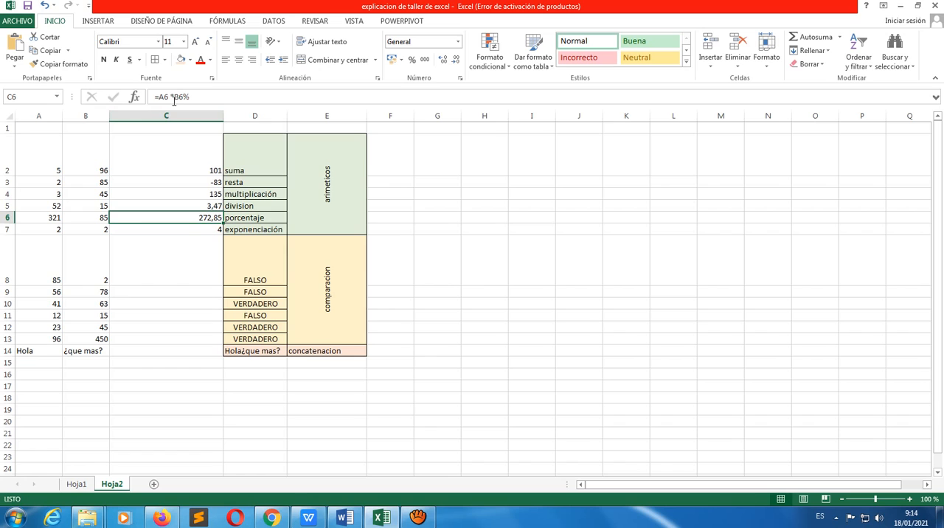
{"action": "left_click", "coordinate": [101, 218]}
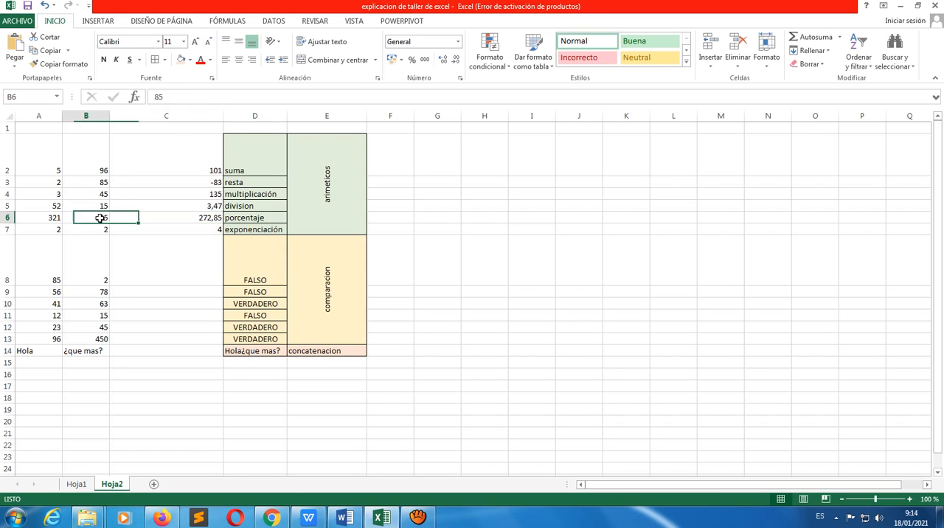
{"action": "type", "text": "10"}
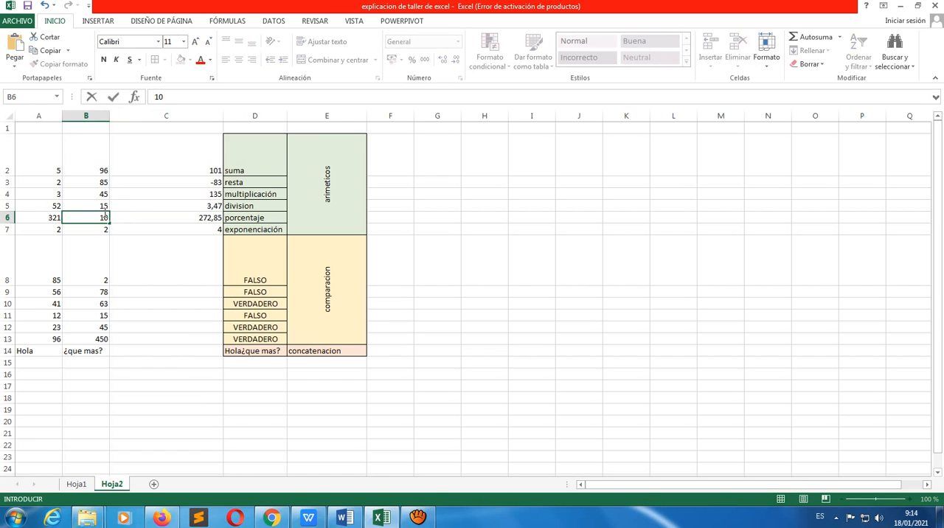
{"action": "key", "text": "Return"}
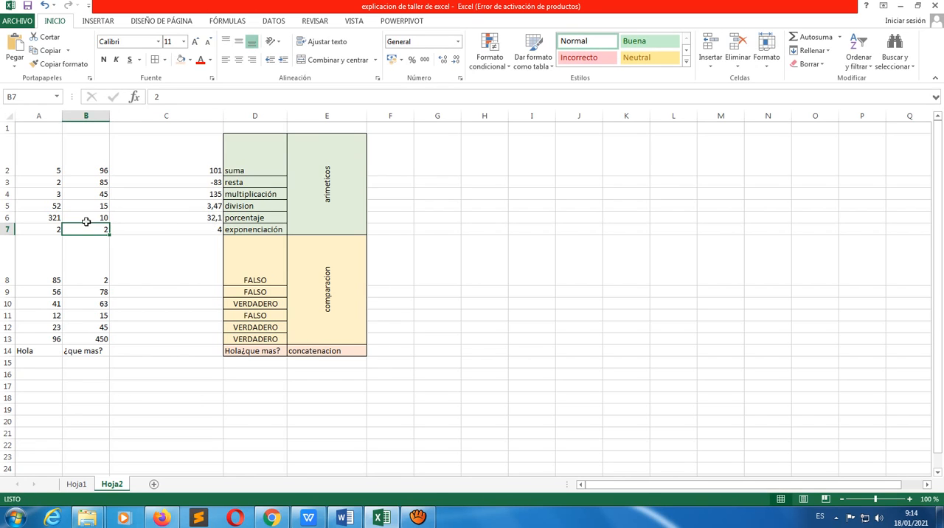
{"action": "left_click", "coordinate": [106, 218]}
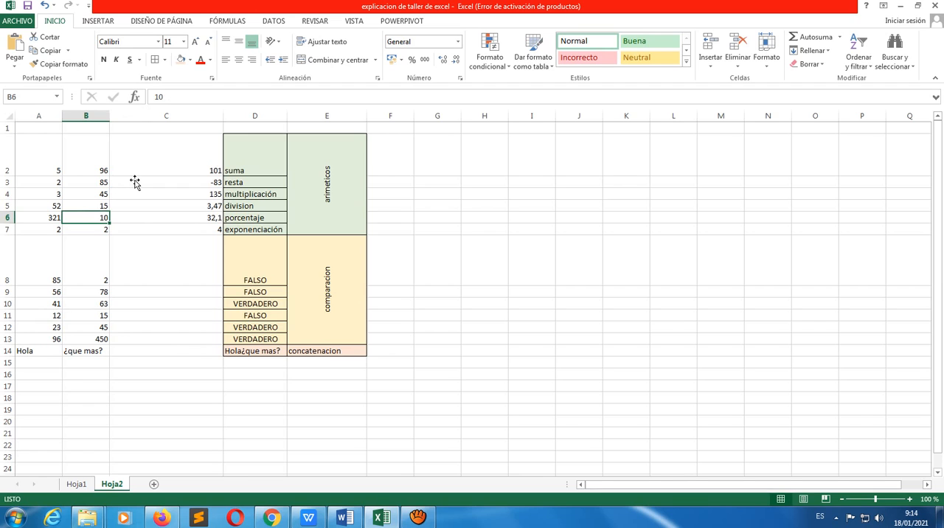
{"action": "type", "text": "1"}
{"action": "key", "text": "Return"}
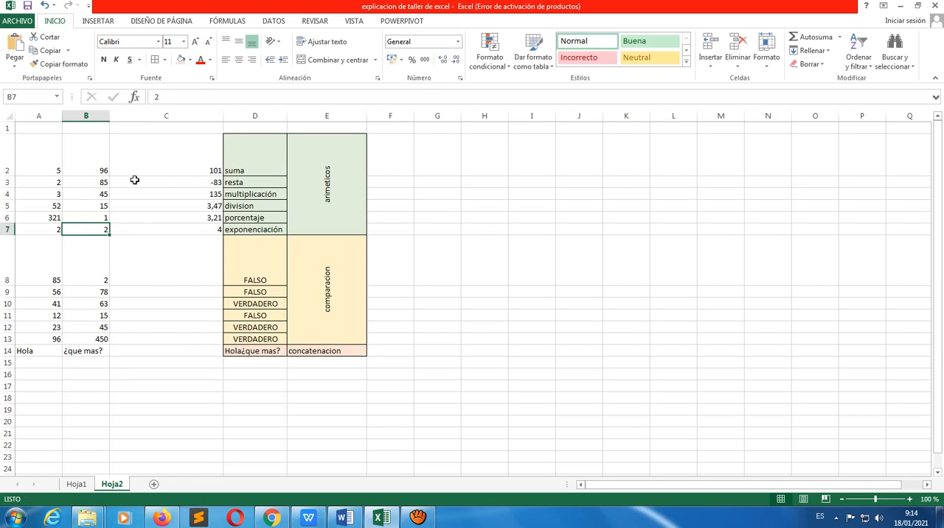
Set the percentage value in B6 to 50
{"action": "left_click", "coordinate": [100, 219]}
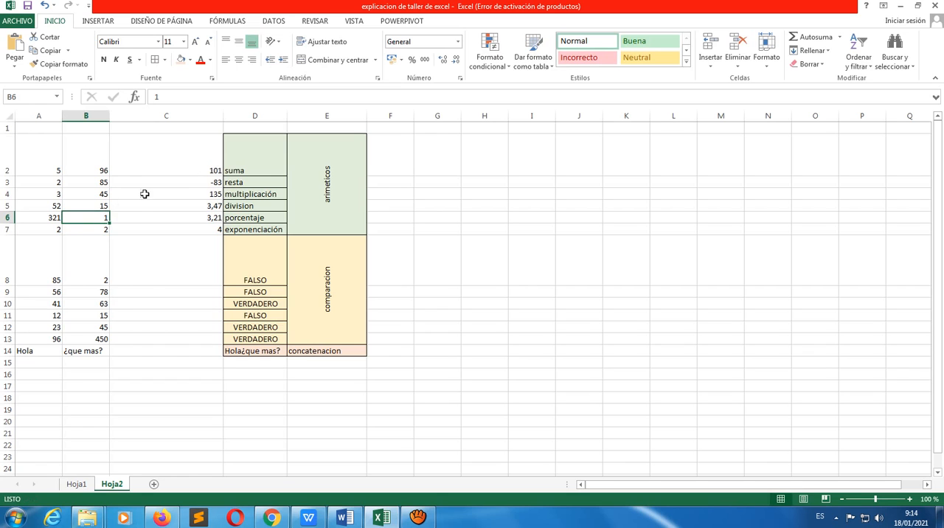
{"action": "type", "text": "5"}
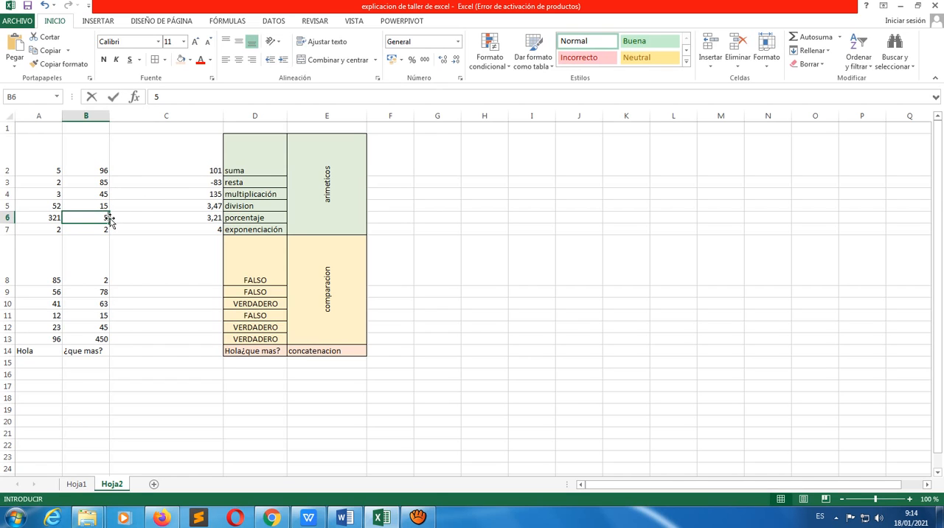
{"action": "type", "text": "0"}
{"action": "key", "text": "Return"}
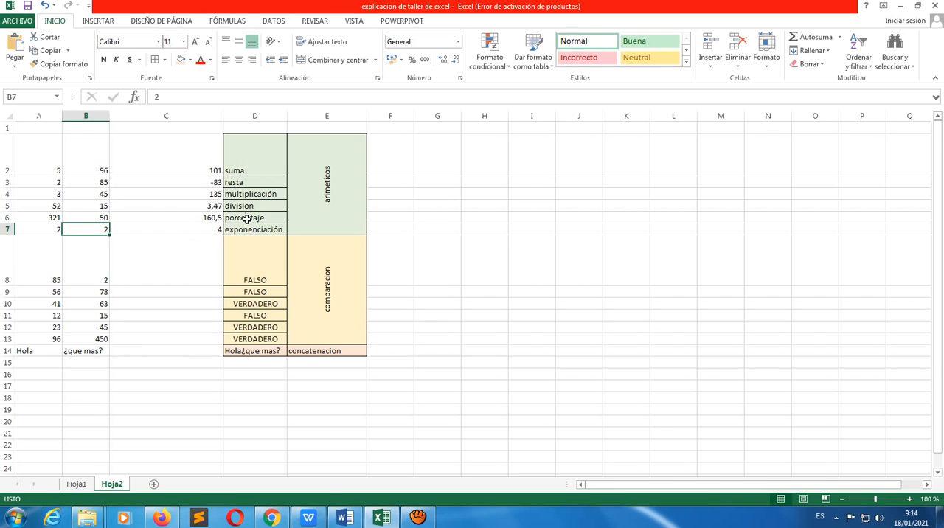
Inspect the percentage formula in C6 and the exponentiation formula in C7
{"action": "left_click", "coordinate": [213, 218]}
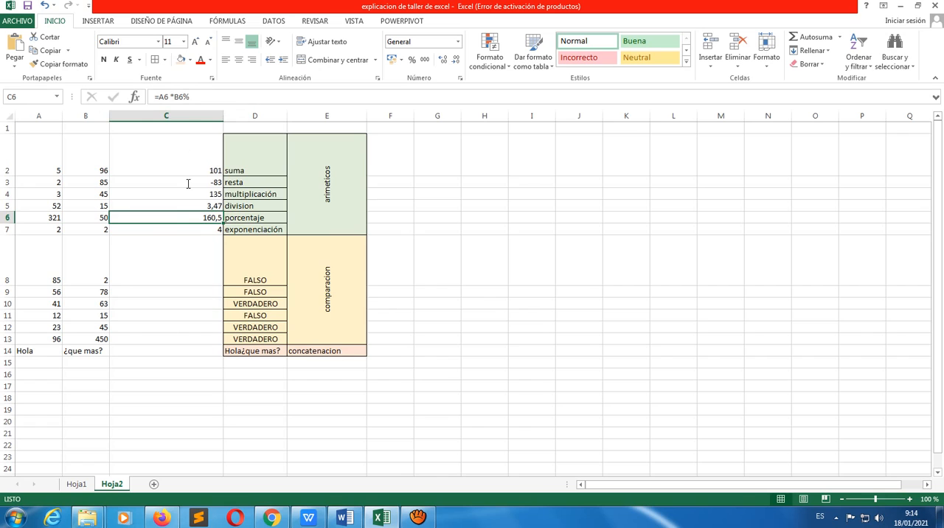
{"action": "left_click", "coordinate": [206, 230]}
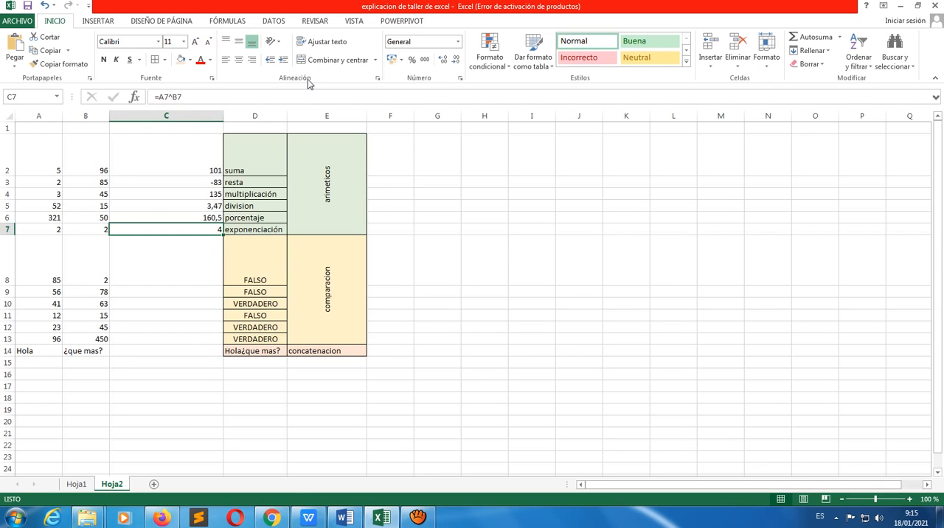
{"action": "key", "text": "End"}
{"action": "left_click", "coordinate": [428, 232]}
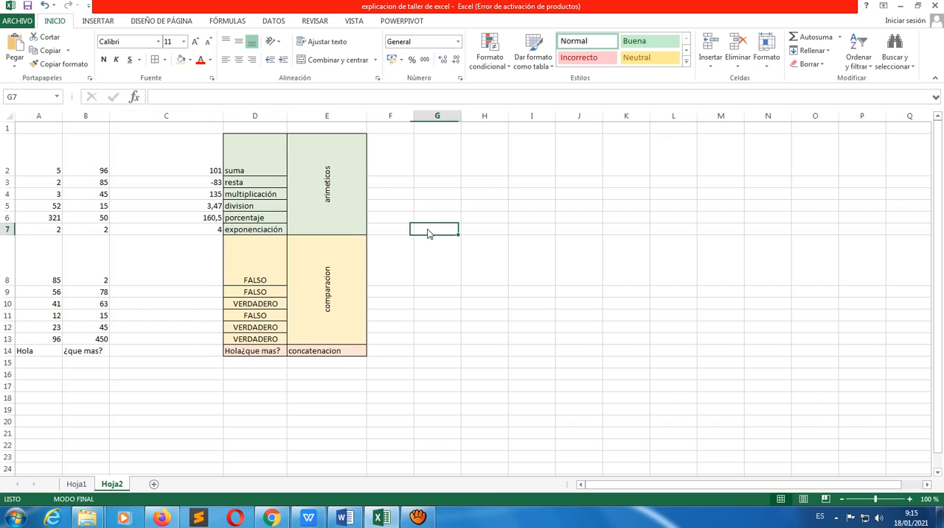
{"action": "left_click", "coordinate": [215, 229]}
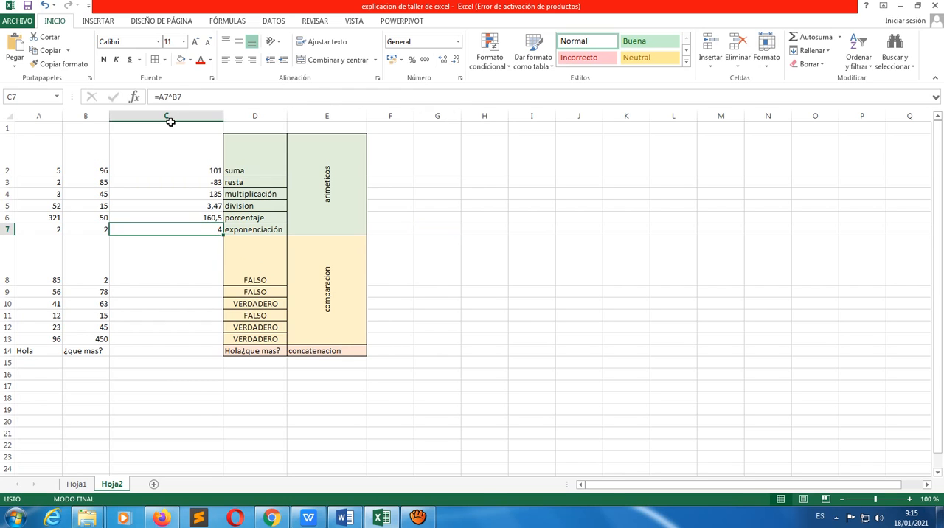
{"action": "type", "text": "!"}
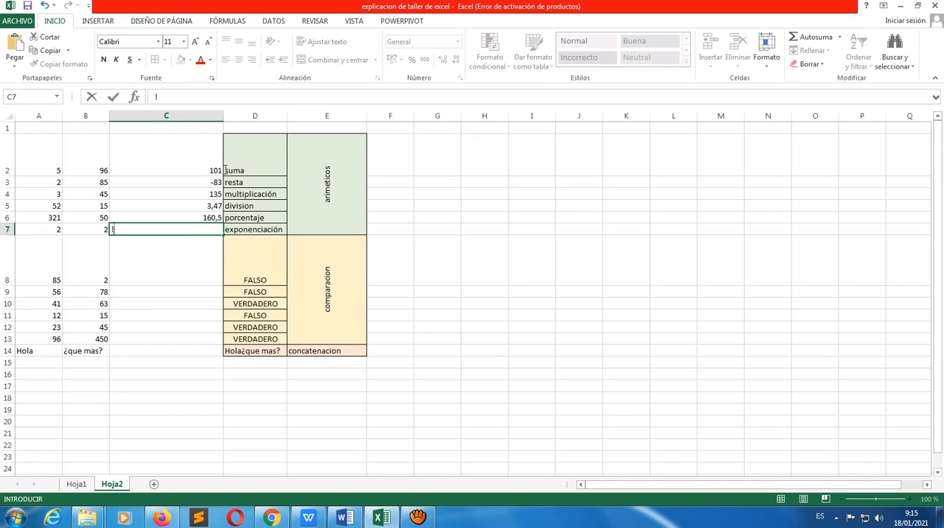
{"action": "left_click", "coordinate": [216, 100]}
{"action": "key", "text": "BackSpace"}
{"action": "type", "text": "=A7^B7"}
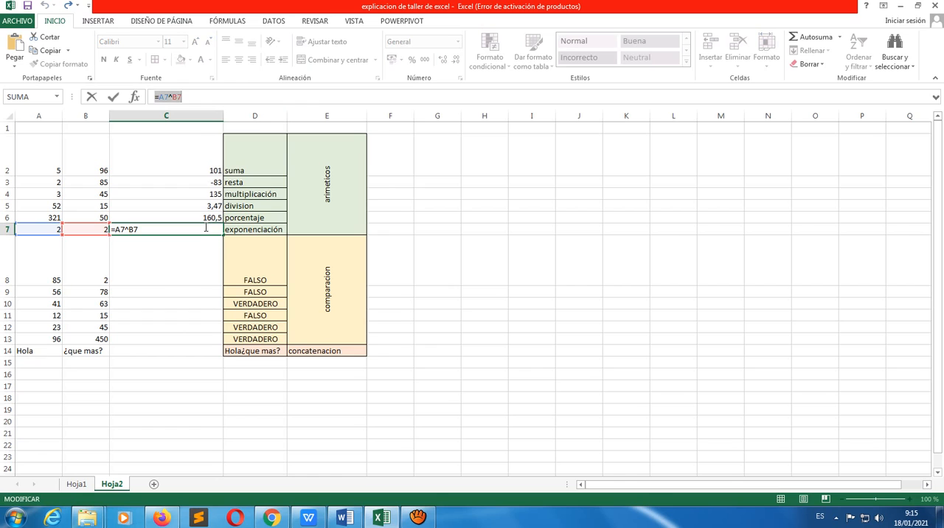
{"action": "key", "text": "Return"}
{"action": "left_click", "coordinate": [188, 232]}
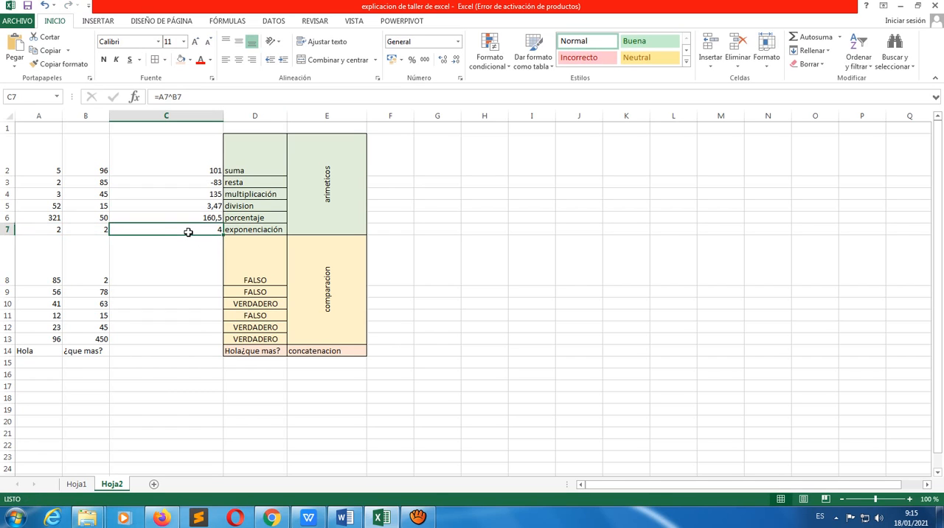
{"action": "type", "text": "!"}
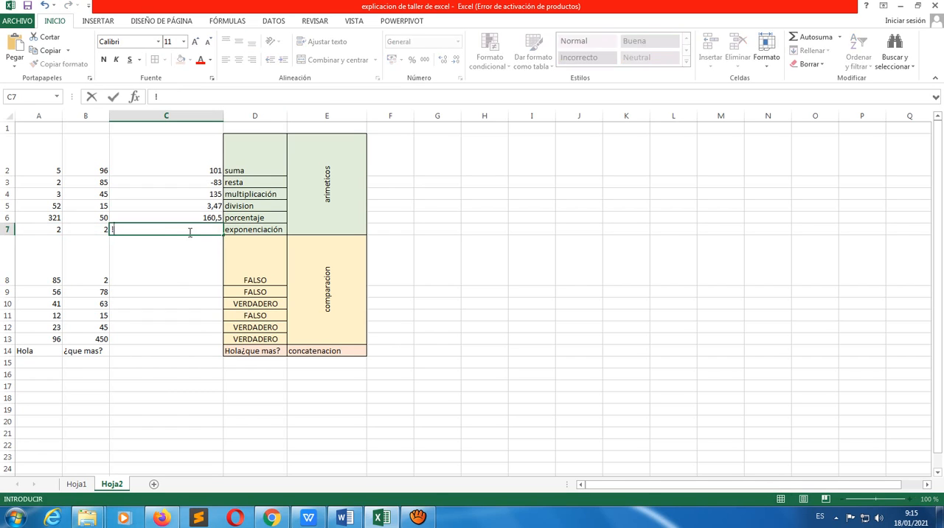
{"action": "key", "text": "ctrl+z"}
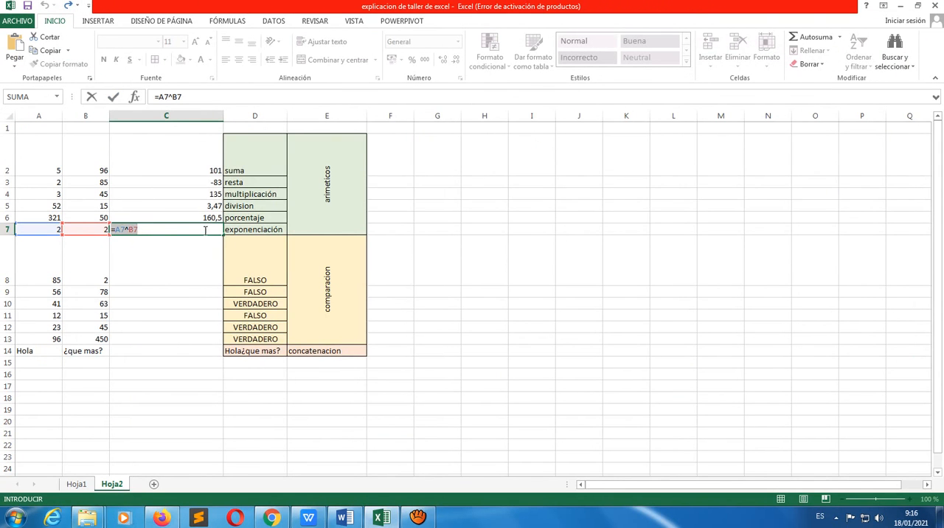
{"action": "key", "text": "Return"}
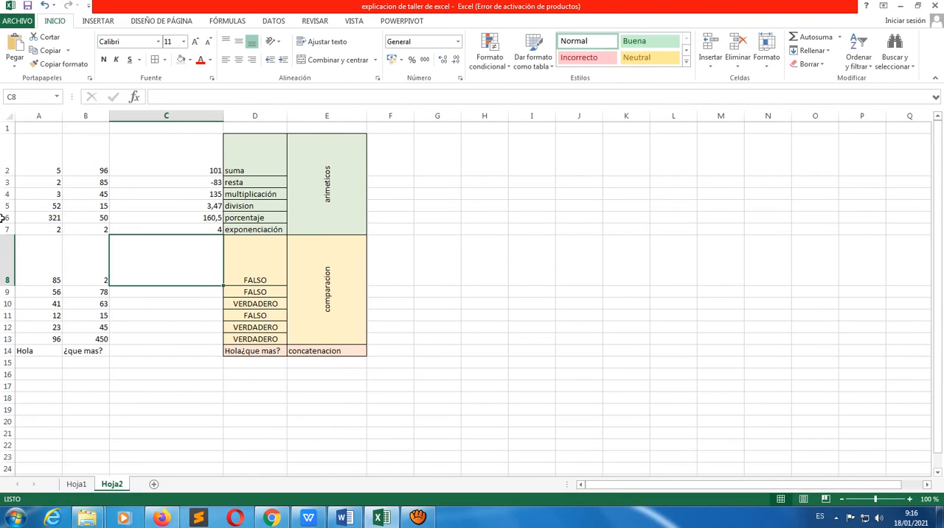
Set the exponent in B7 to 3, and review the base, exponent and exponentiation formula in row 7
{"action": "left_click", "coordinate": [102, 230]}
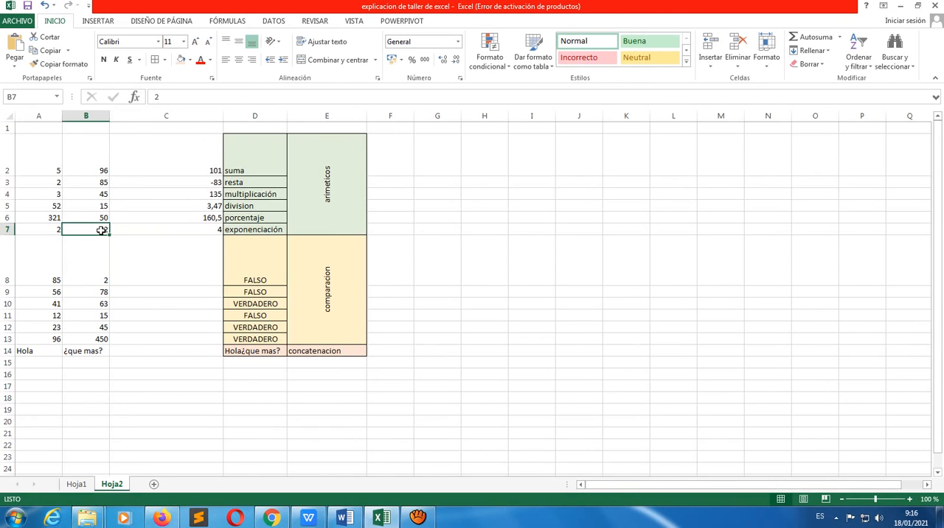
{"action": "type", "text": "3"}
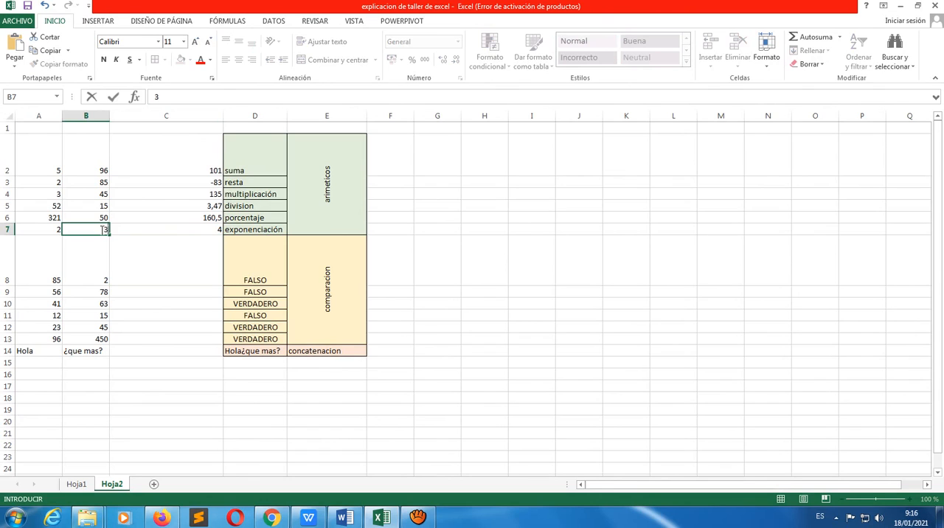
{"action": "key", "text": "Return"}
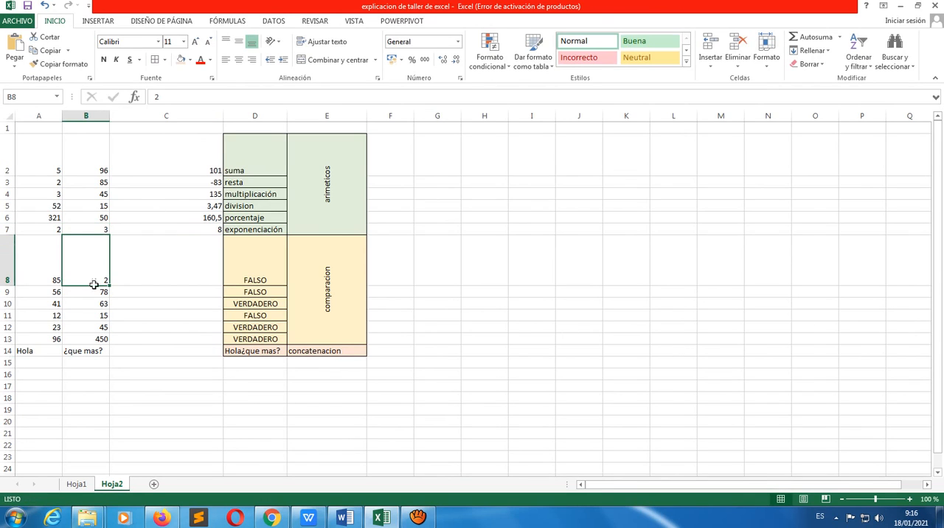
{"action": "left_click", "coordinate": [59, 229]}
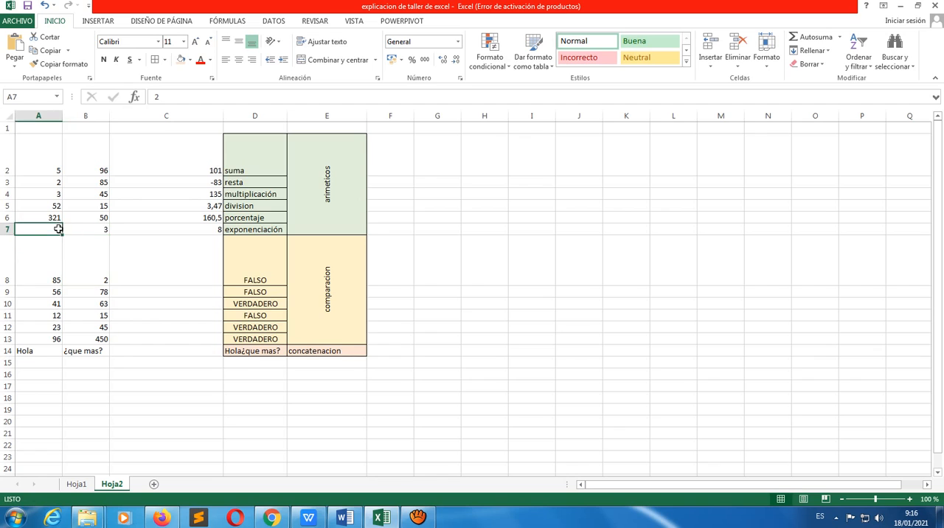
{"action": "left_click", "coordinate": [104, 229]}
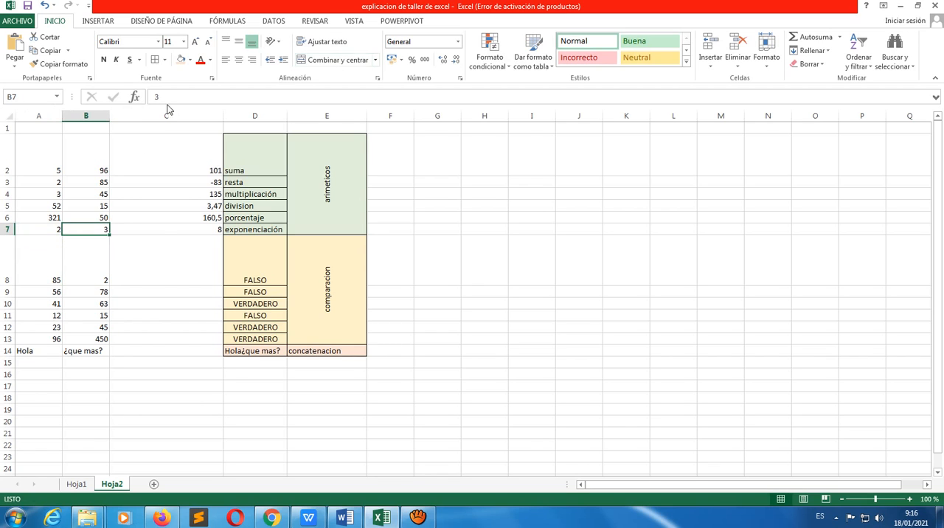
{"action": "left_click", "coordinate": [219, 229]}
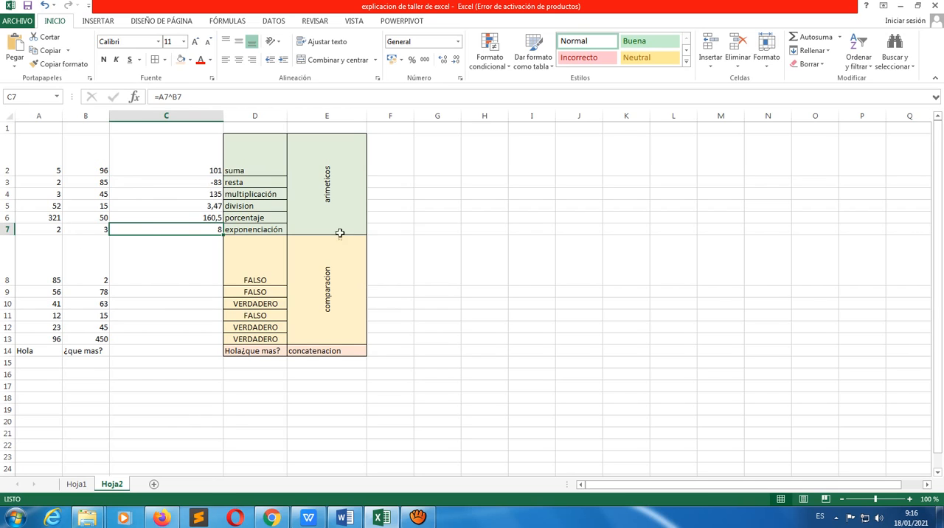
Examine the equality comparison formula in D8 and the value in A8 that it compares
{"action": "left_click", "coordinate": [167, 260]}
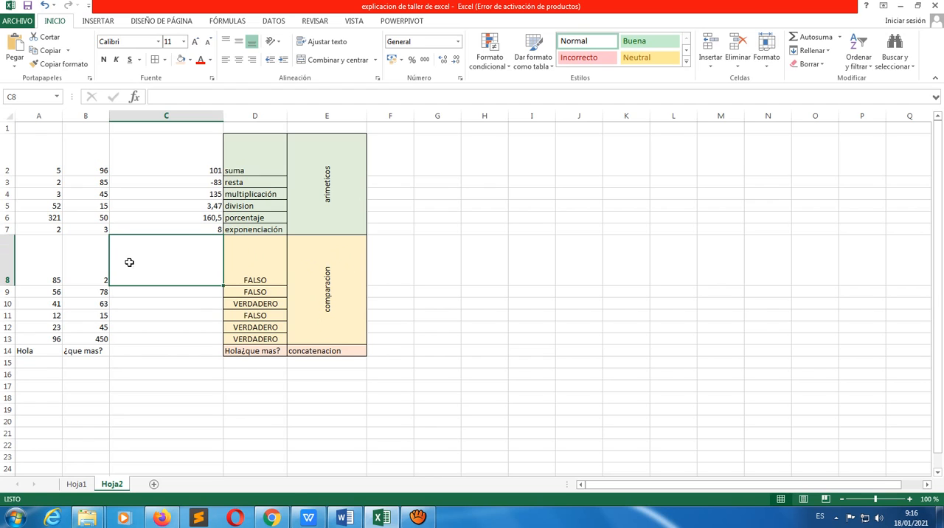
{"action": "left_click", "coordinate": [237, 270]}
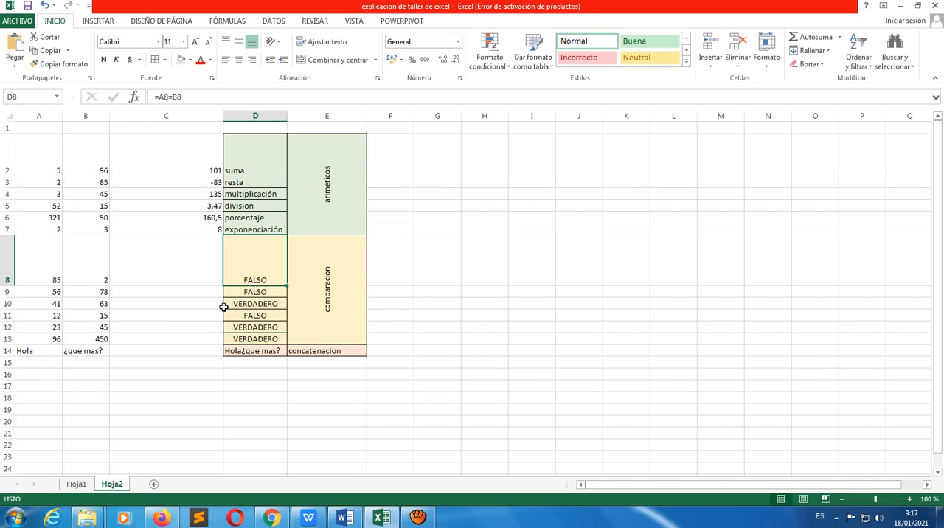
{"action": "left_click", "coordinate": [51, 262]}
{"action": "left_click", "coordinate": [204, 265]}
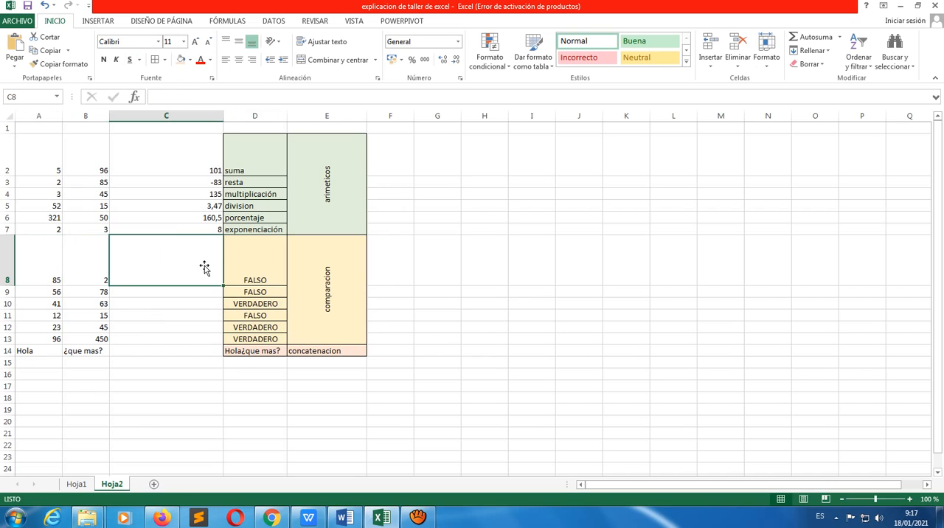
{"action": "left_click", "coordinate": [245, 258]}
{"action": "left_click", "coordinate": [197, 264]}
{"action": "left_click", "coordinate": [277, 263]}
{"action": "left_click", "coordinate": [211, 256]}
{"action": "left_click", "coordinate": [263, 266]}
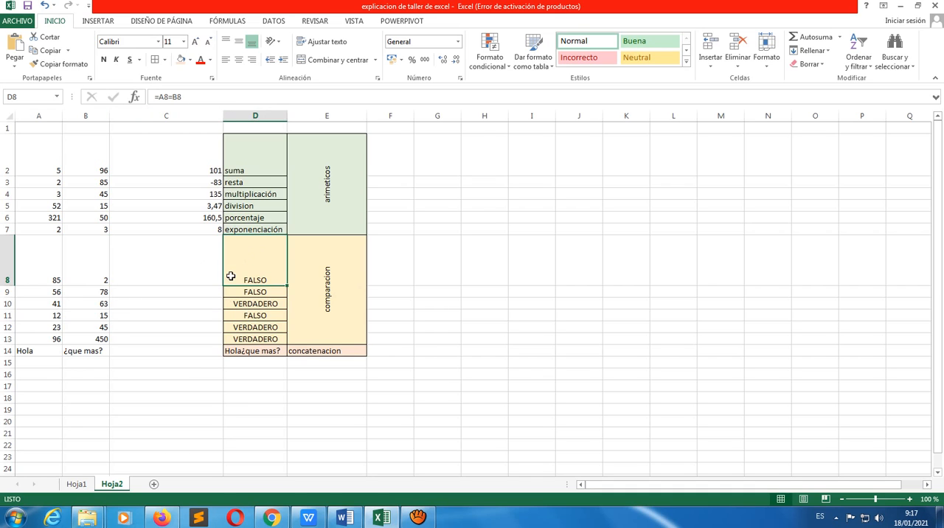
{"action": "left_click", "coordinate": [202, 267]}
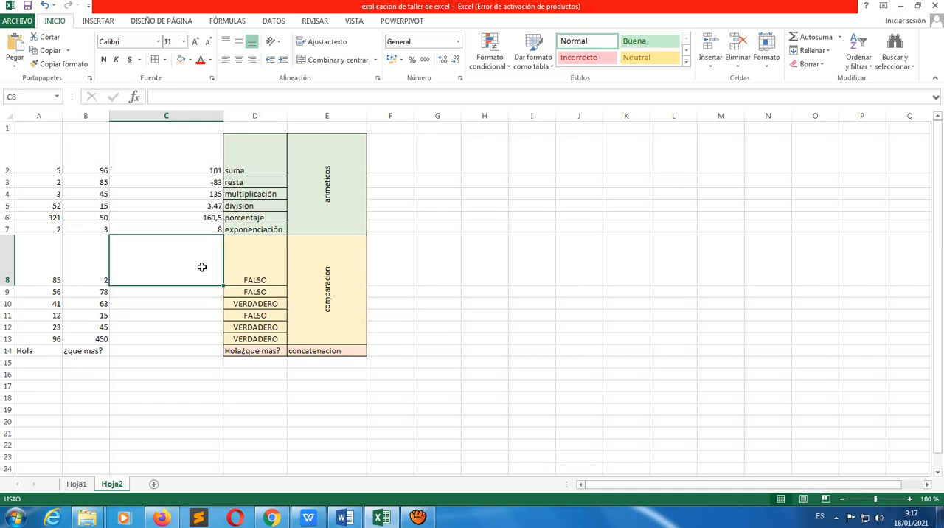
{"action": "left_click", "coordinate": [263, 258]}
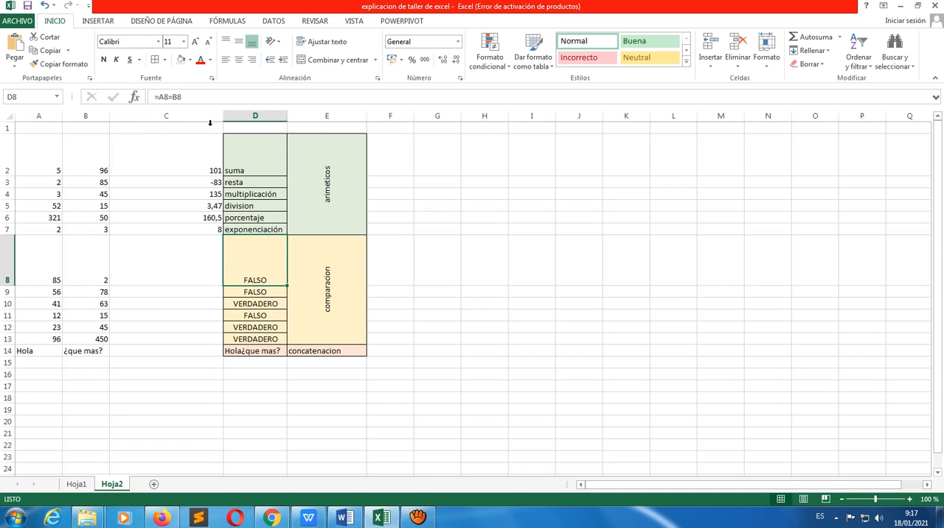
{"action": "left_click", "coordinate": [196, 263]}
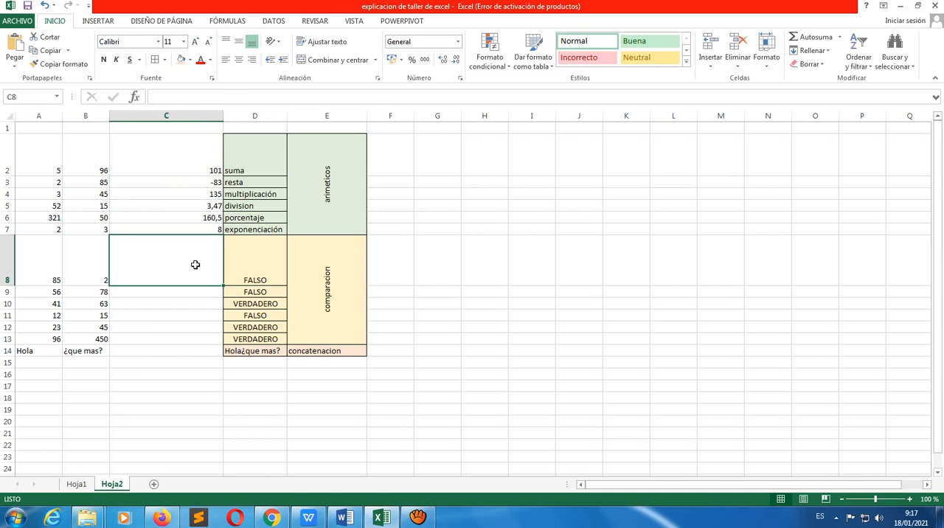
{"action": "left_click", "coordinate": [44, 261], "text": "shift"}
{"action": "left_click", "coordinate": [44, 261]}
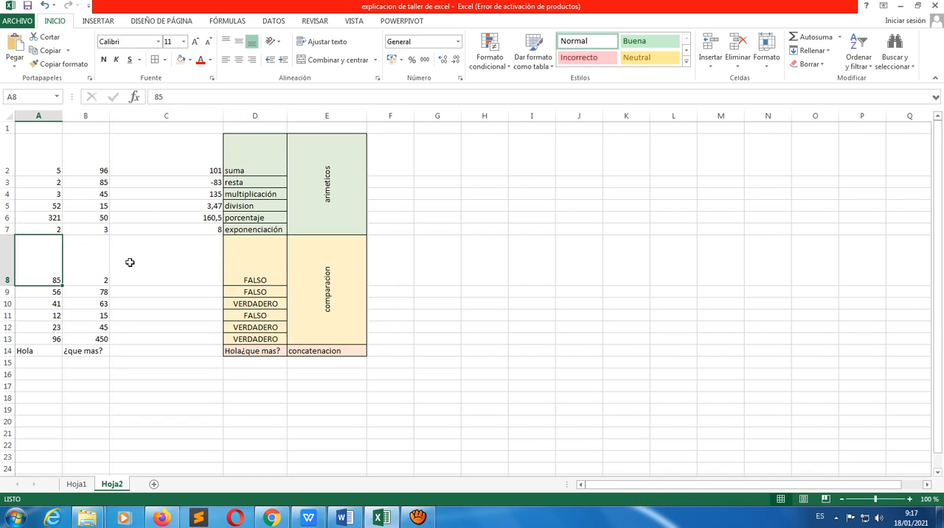
Enter the comparison formula =A8=B8 in cell C8
{"action": "left_click", "coordinate": [154, 265]}
{"action": "type", "text": "="}
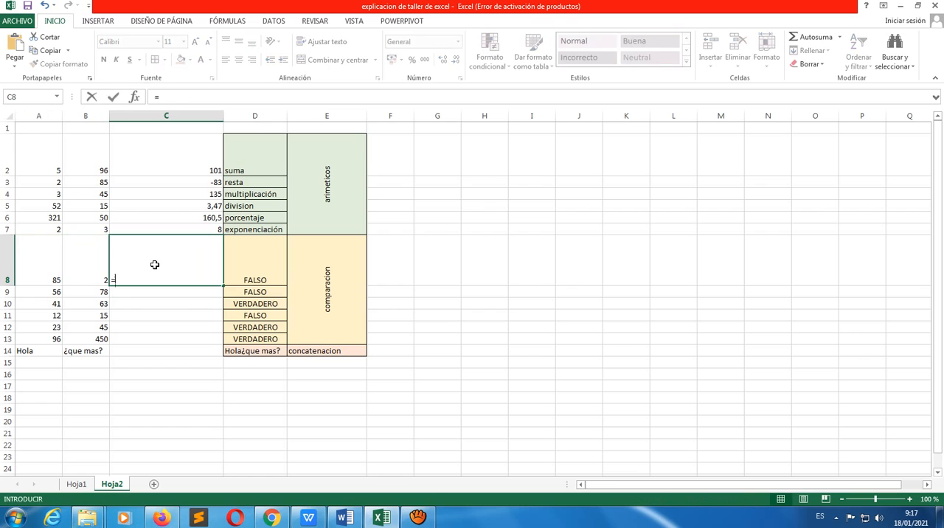
{"action": "left_click", "coordinate": [42, 270]}
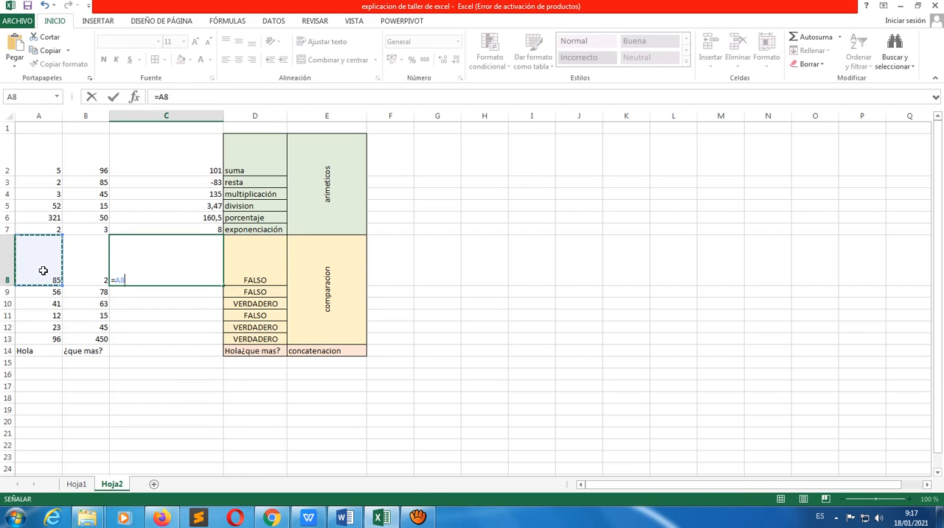
{"action": "type", "text": "="}
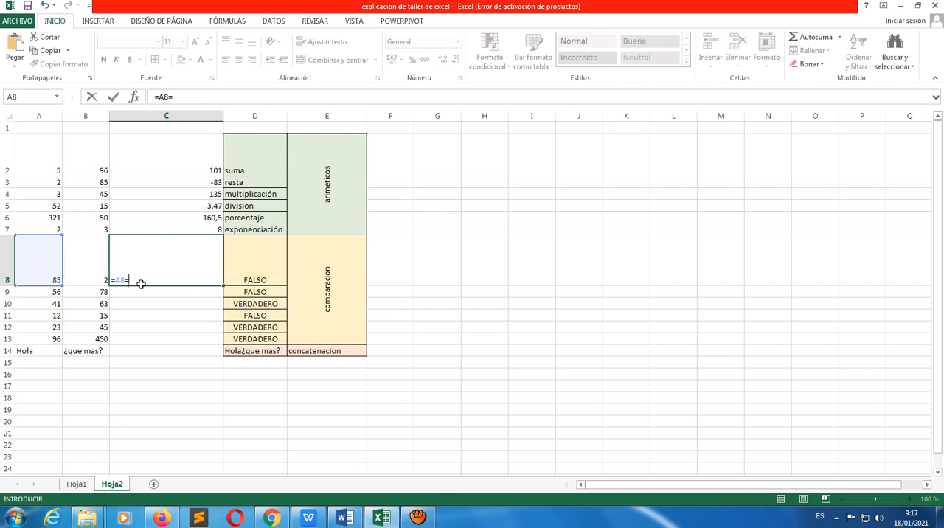
{"action": "left_click", "coordinate": [89, 258]}
{"action": "key", "text": "Return"}
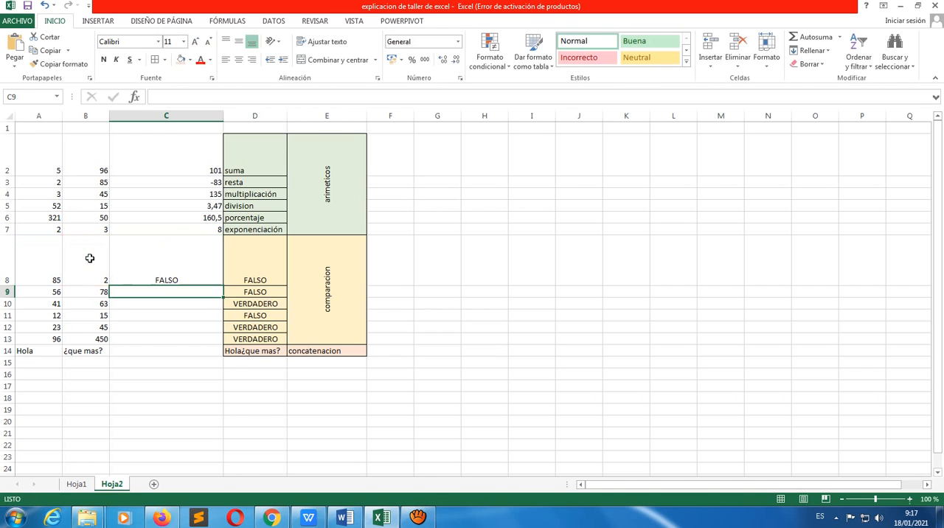
Replace the comparison formula in D8 with the operator sign = as its label
{"action": "left_click", "coordinate": [263, 277]}
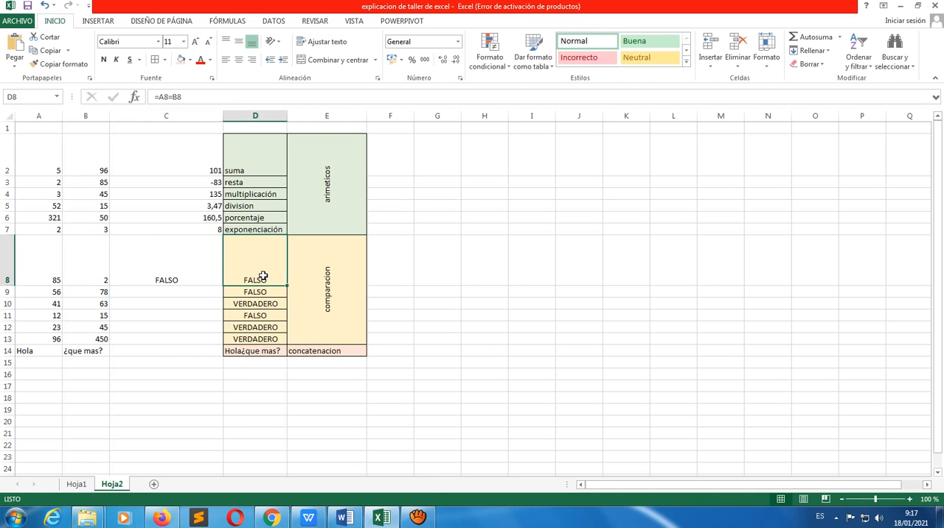
{"action": "key", "text": "BackSpace"}
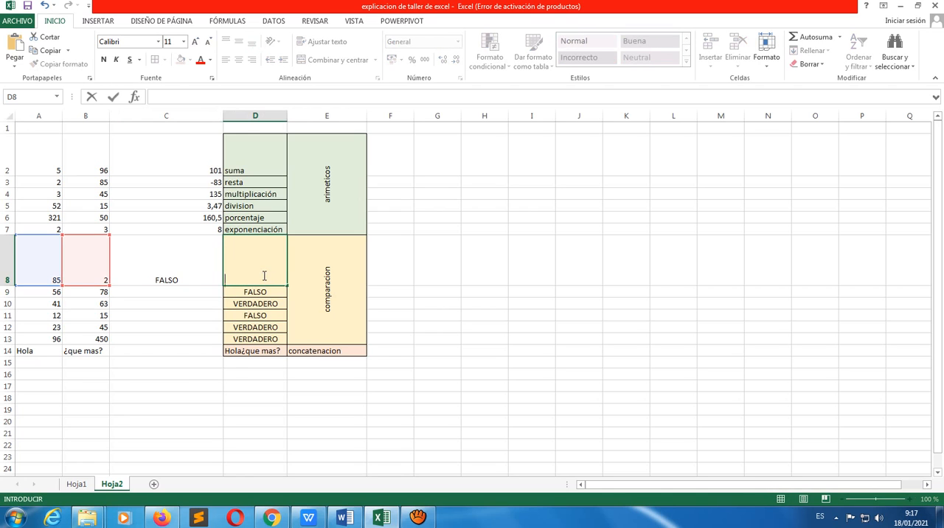
{"action": "type", "text": "0"}
{"action": "type", "text": "="}
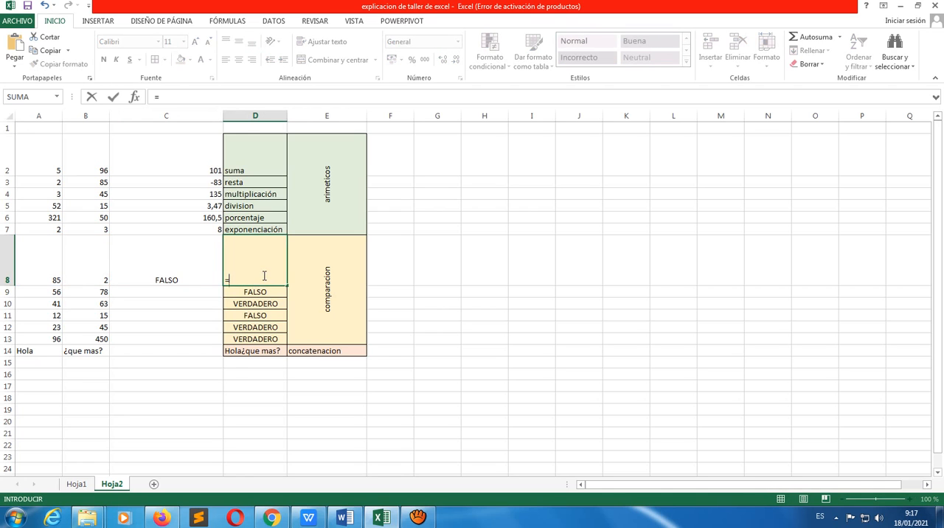
{"action": "key", "text": "Escape"}
Inspect the equality formula in C8 and the second compared value in B8
{"action": "left_click", "coordinate": [157, 269]}
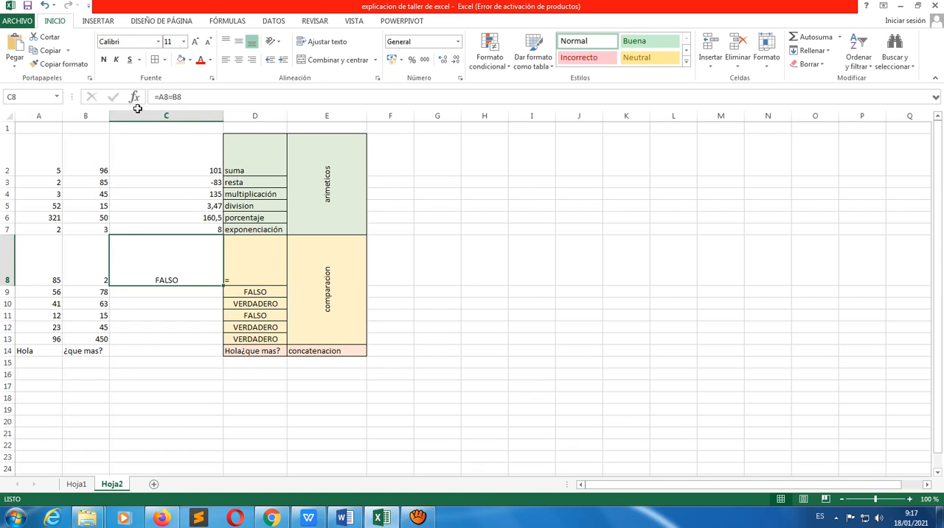
{"action": "left_click", "coordinate": [183, 97]}
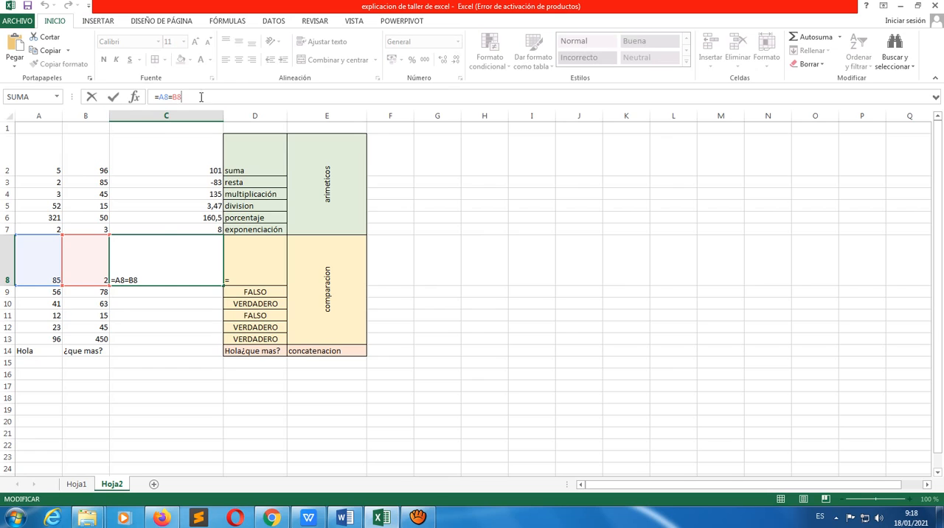
{"action": "key", "text": "Return"}
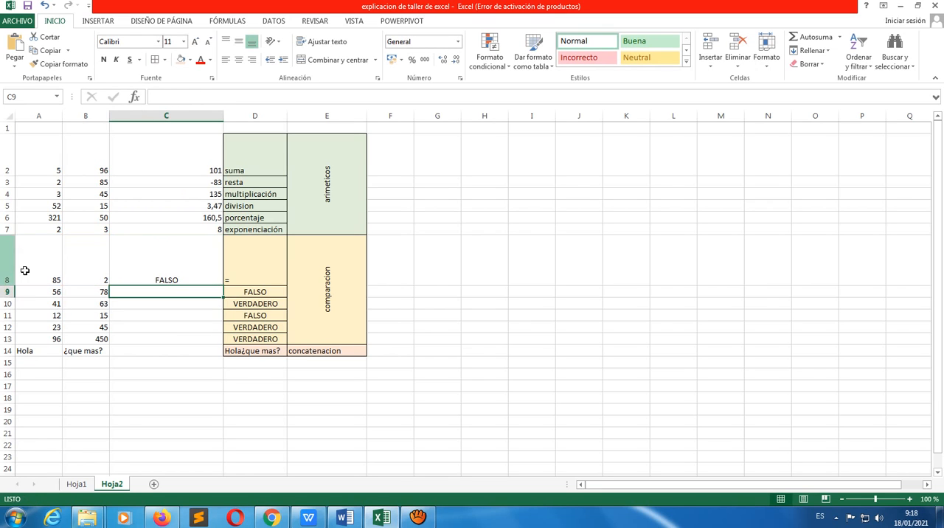
{"action": "left_click", "coordinate": [102, 275]}
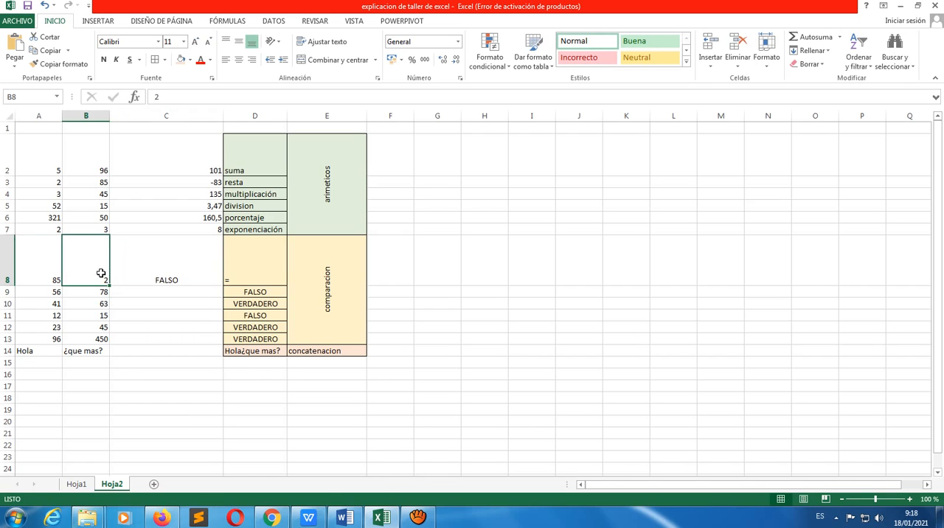
Test the equality comparison by setting B8 to 85, and finally to 5
{"action": "type", "text": "85"}
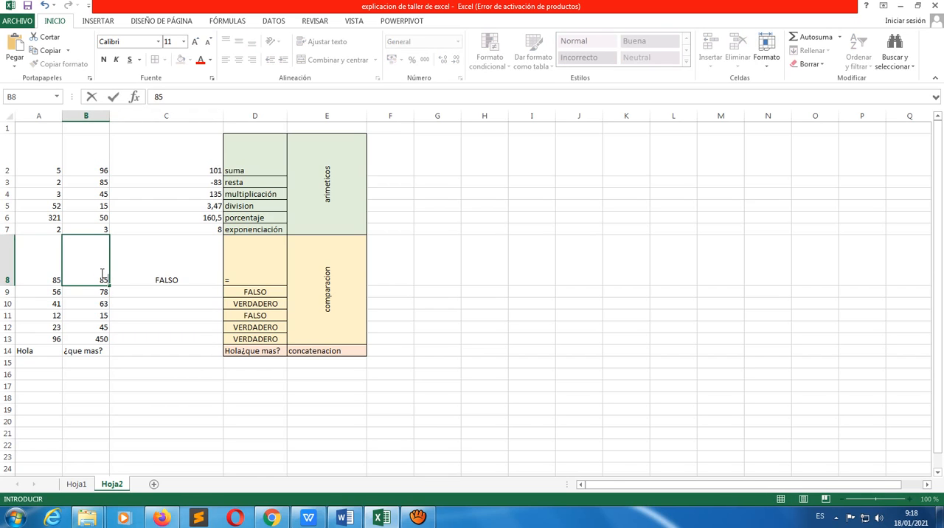
{"action": "key", "text": "Return"}
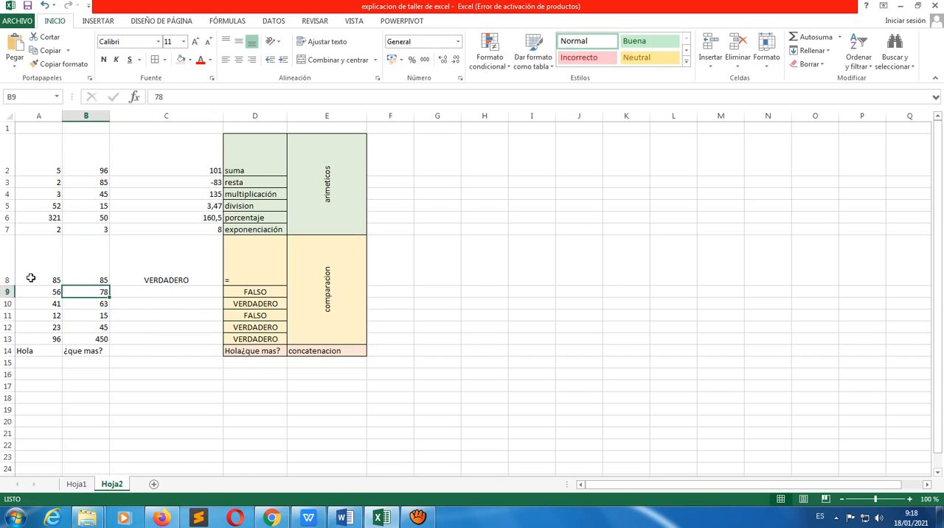
{"action": "left_click", "coordinate": [103, 267]}
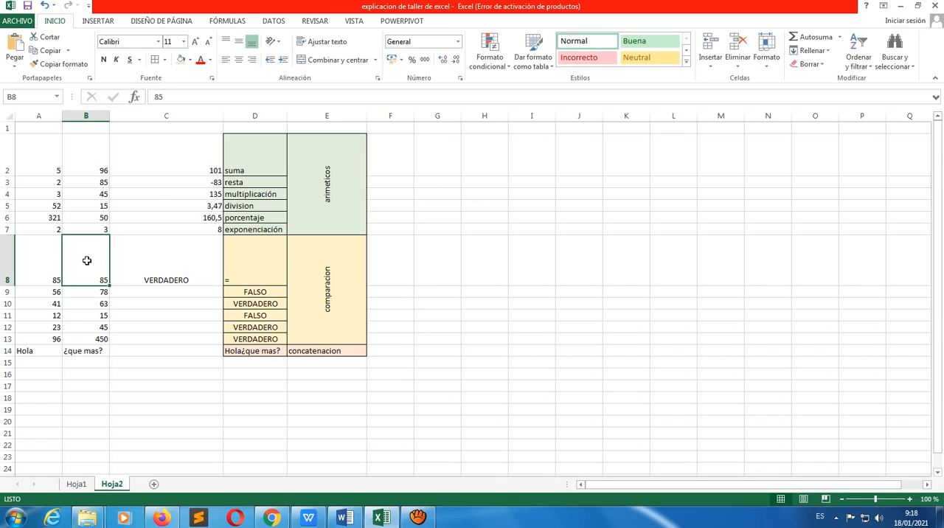
{"action": "type", "text": "5"}
{"action": "key", "text": "Return"}
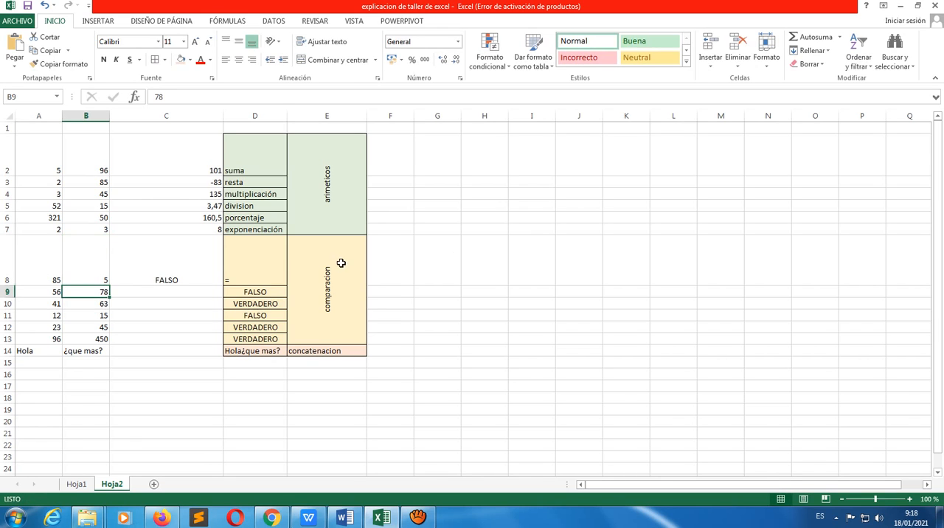
Enter the greater-than comparison formula =A9>B9 in cell C9
{"action": "left_click", "coordinate": [187, 265]}
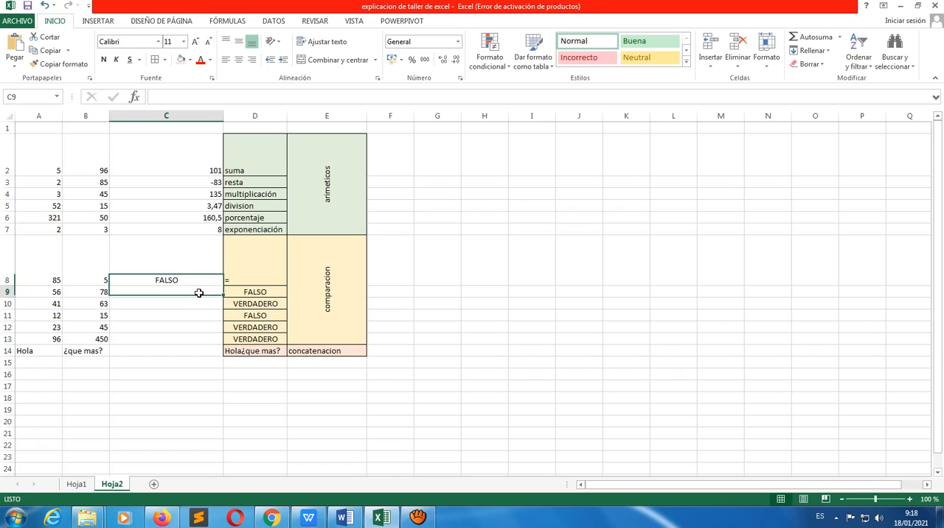
{"action": "left_click", "coordinate": [196, 295]}
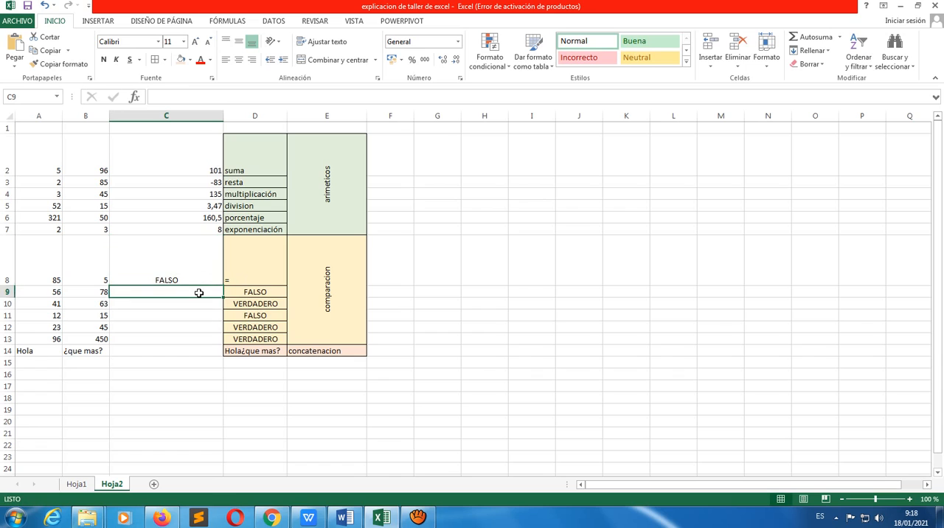
{"action": "left_click", "coordinate": [260, 291]}
{"action": "left_click", "coordinate": [183, 293]}
{"action": "type", "text": "="}
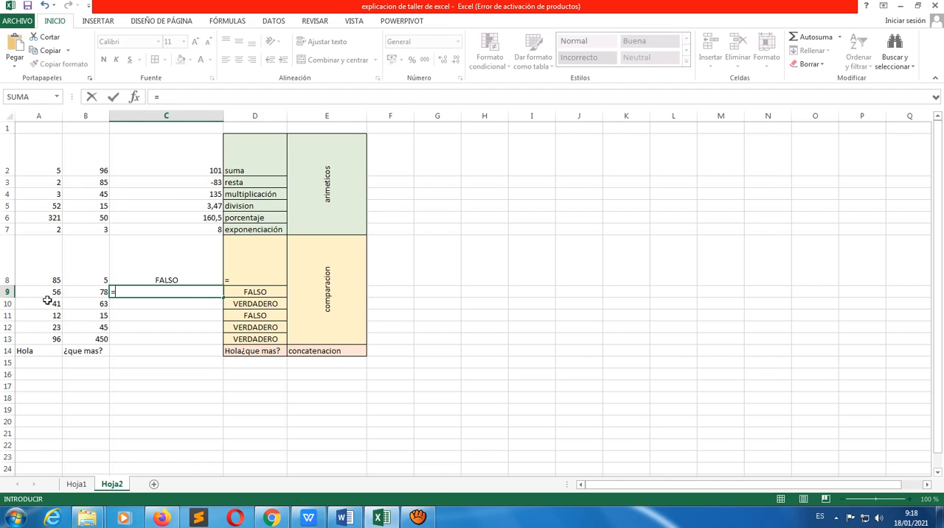
{"action": "left_click", "coordinate": [51, 293]}
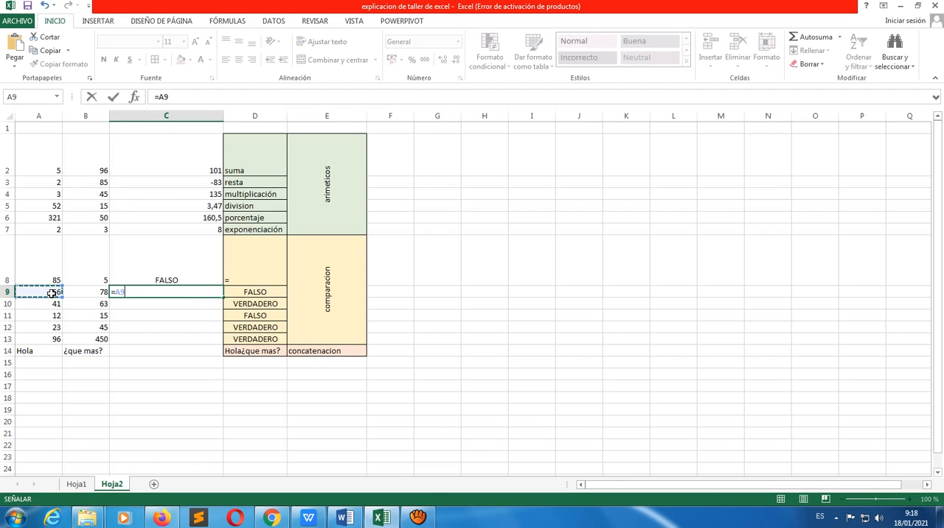
{"action": "type", "text": "<"}
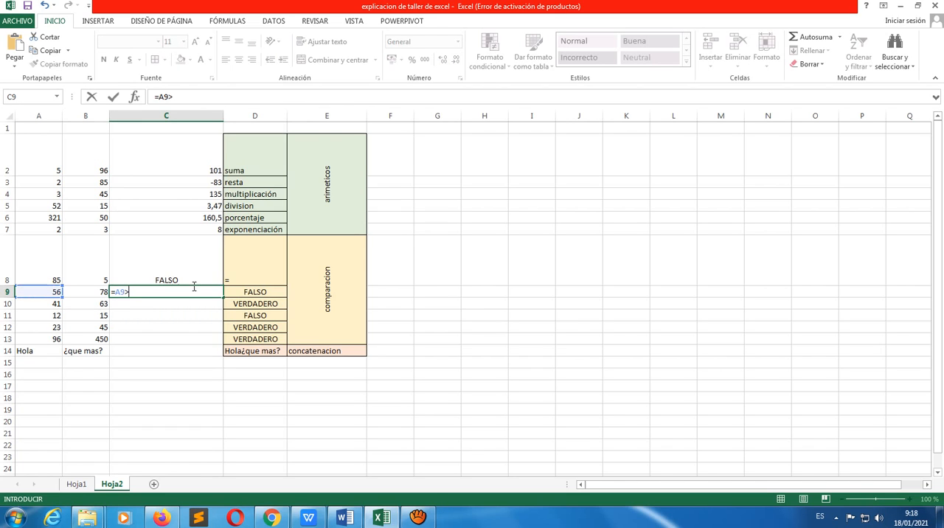
{"action": "left_click", "coordinate": [89, 292]}
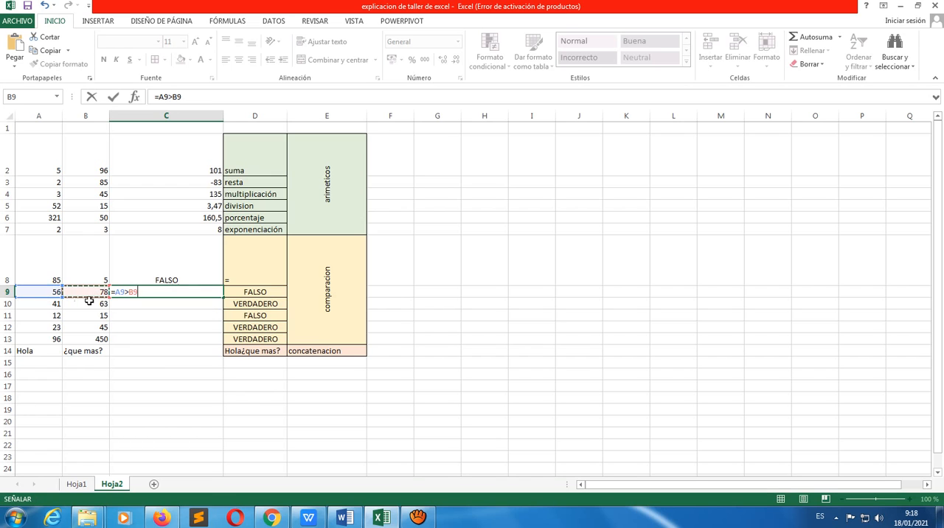
{"action": "key", "text": "Return"}
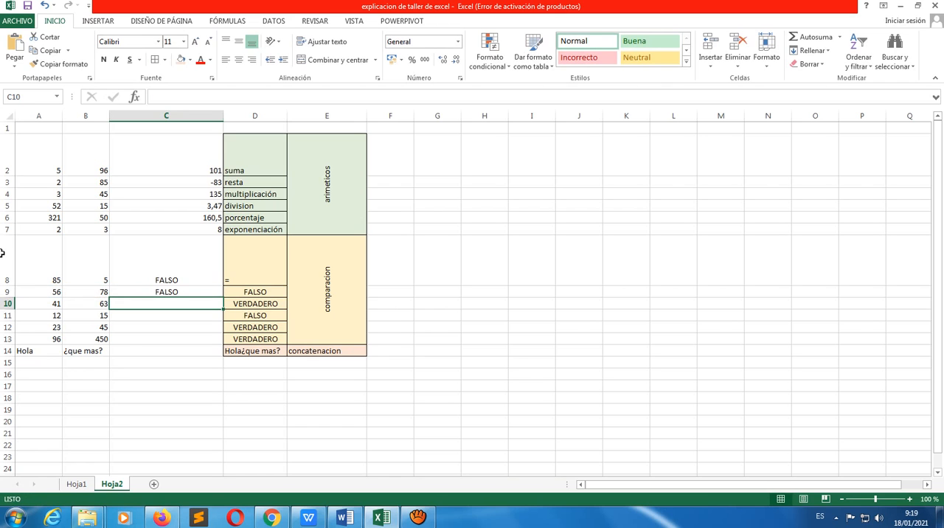
Replace the comparison formula in D9 with the operator sign > as its label
{"action": "left_click", "coordinate": [248, 292]}
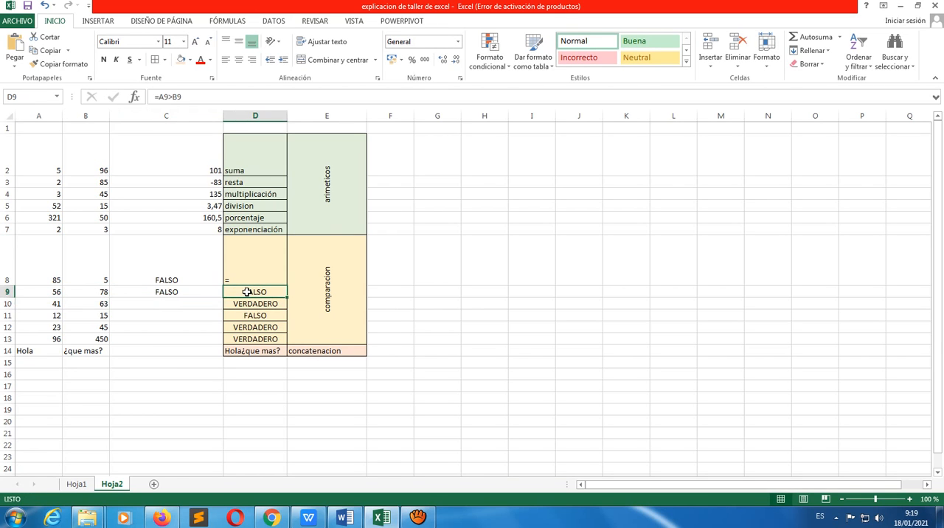
{"action": "type", "text": ">"}
{"action": "key", "text": "Return"}
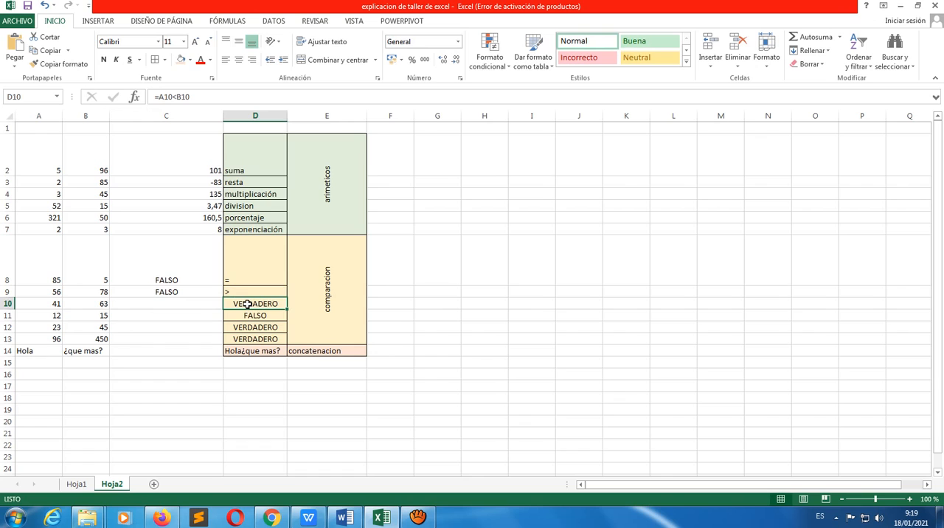
Enter the less-than comparison formula =A10<B10 in cell C10
{"action": "left_click", "coordinate": [200, 305]}
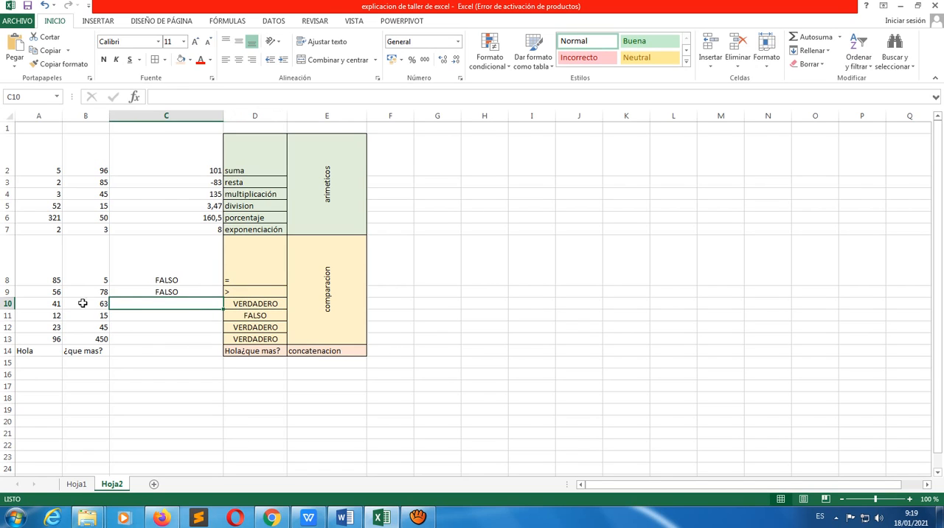
{"action": "left_click", "coordinate": [54, 305]}
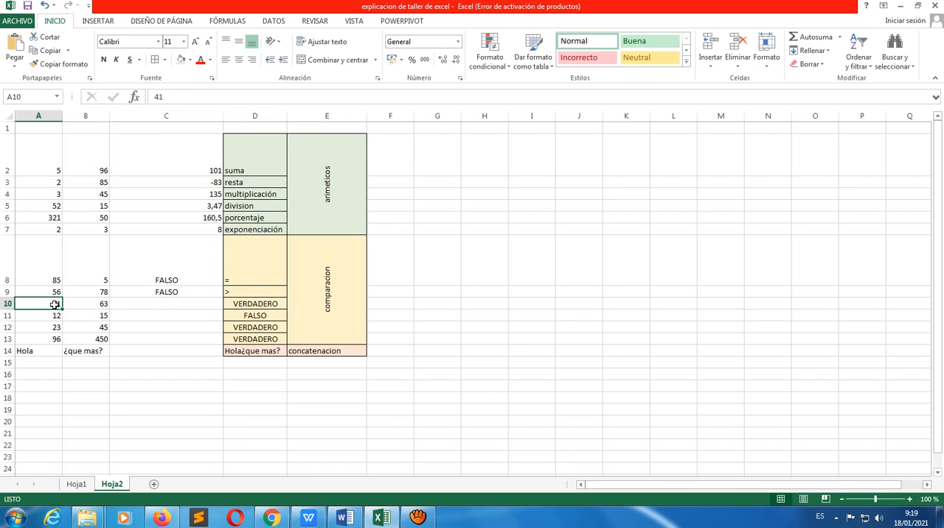
{"action": "left_click", "coordinate": [145, 305]}
{"action": "type", "text": "="}
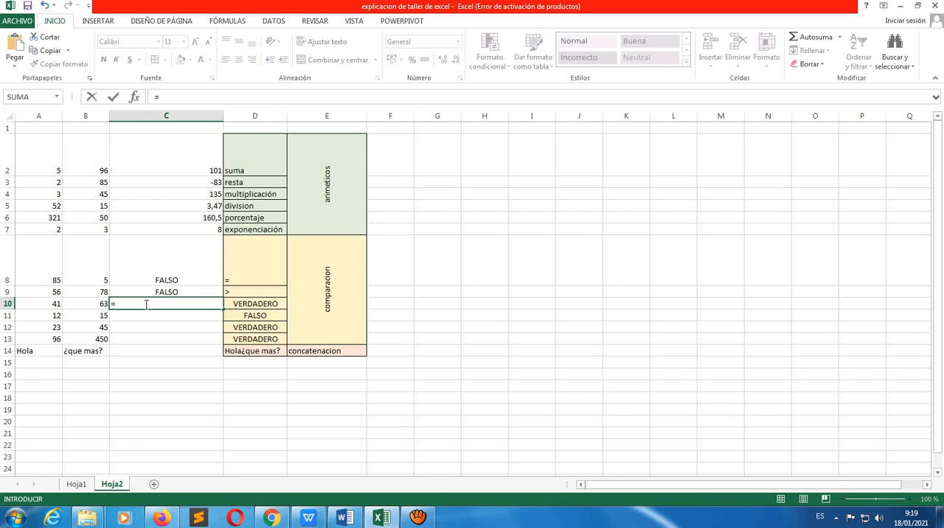
{"action": "left_click", "coordinate": [55, 305]}
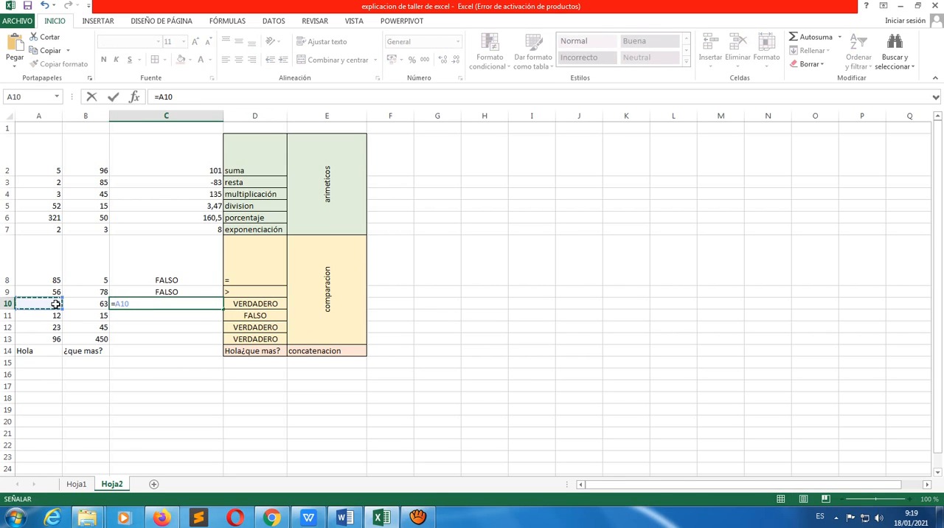
{"action": "type", "text": ">"}
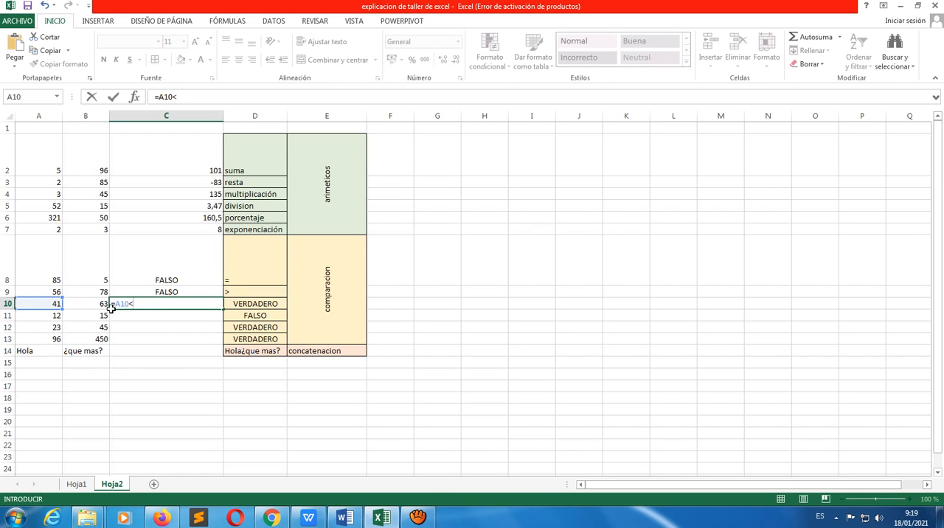
{"action": "left_click", "coordinate": [98, 305]}
{"action": "key", "text": "Return"}
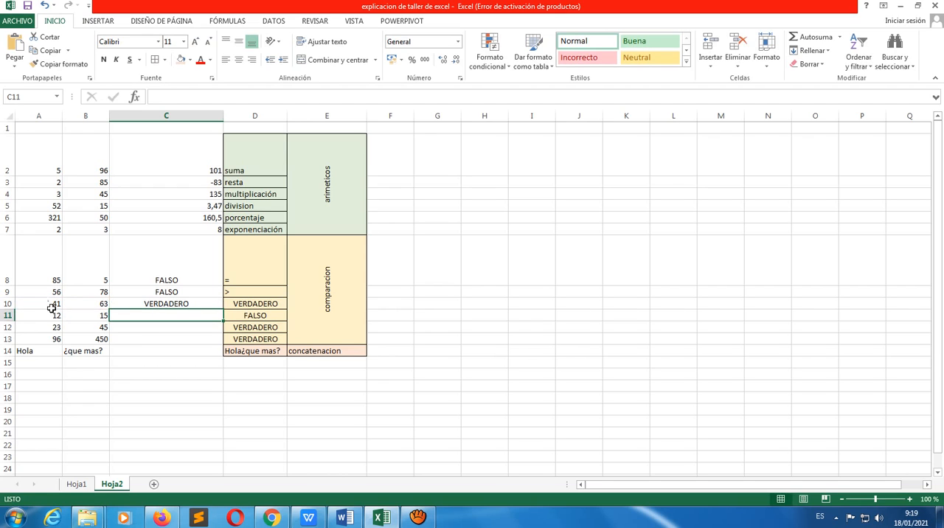
Replace the comparison formula in D10 with the operator sign < as its label
{"action": "left_click", "coordinate": [140, 305]}
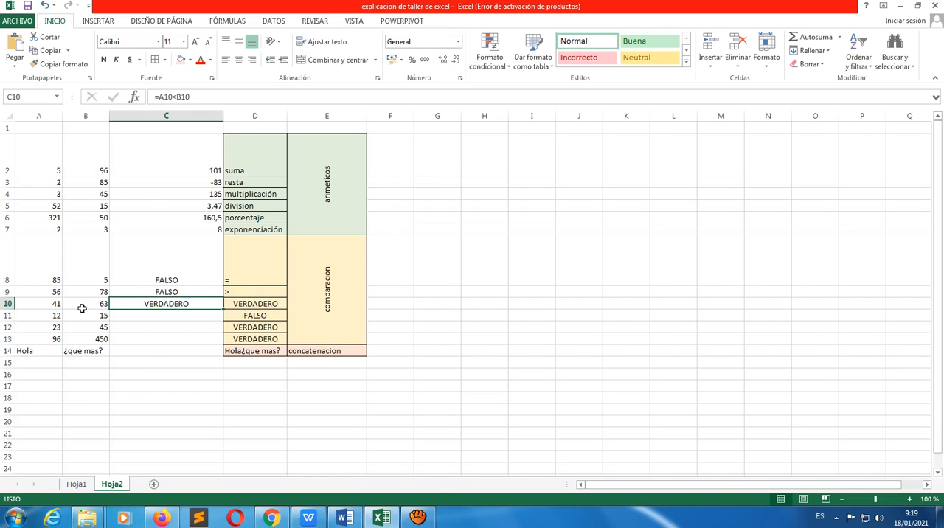
{"action": "left_click", "coordinate": [252, 304]}
{"action": "type", "text": "<"}
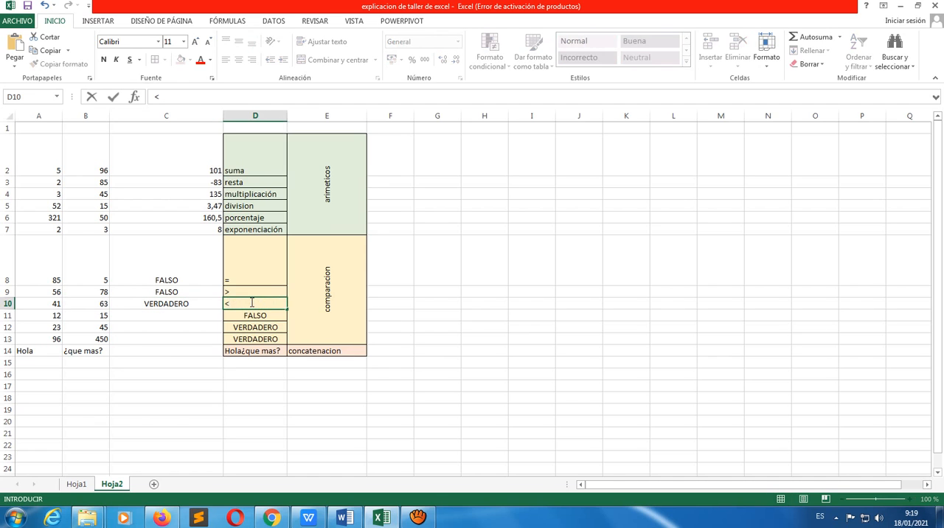
{"action": "key", "text": "Return"}
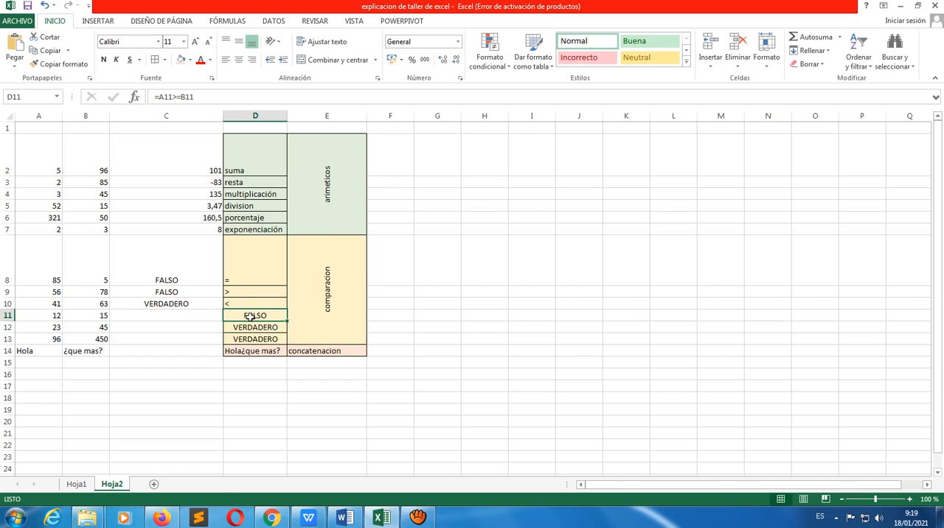
Examine the greater-than-or-equal formula in D11 and the cells it compares
{"action": "left_click", "coordinate": [206, 96]}
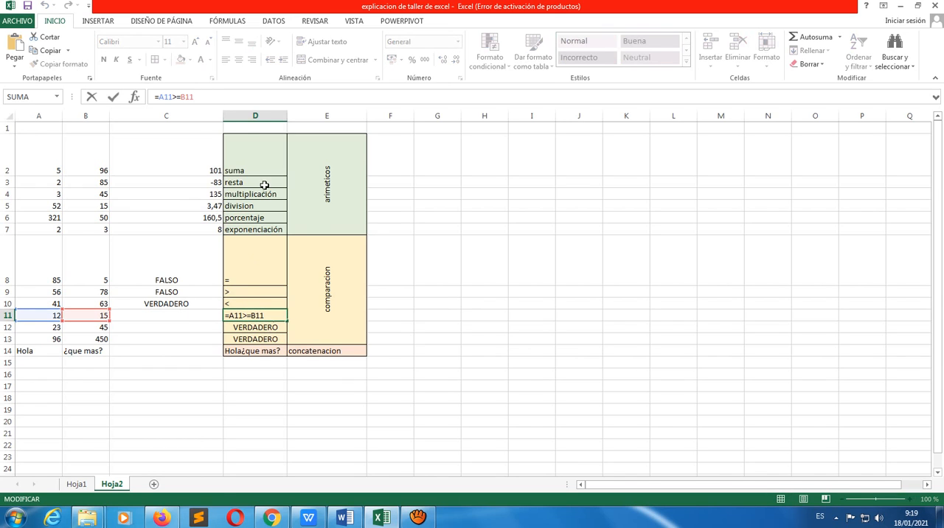
{"action": "key", "text": "Return"}
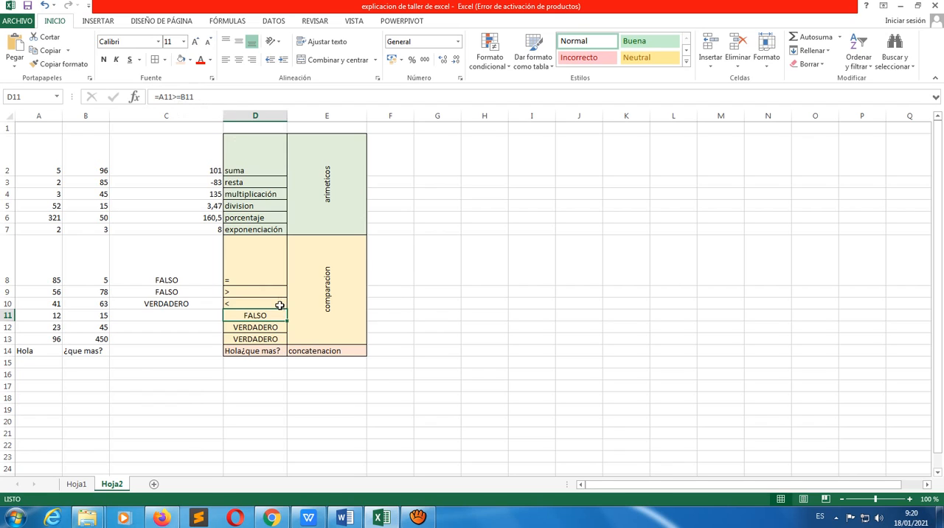
{"action": "key", "text": "Return"}
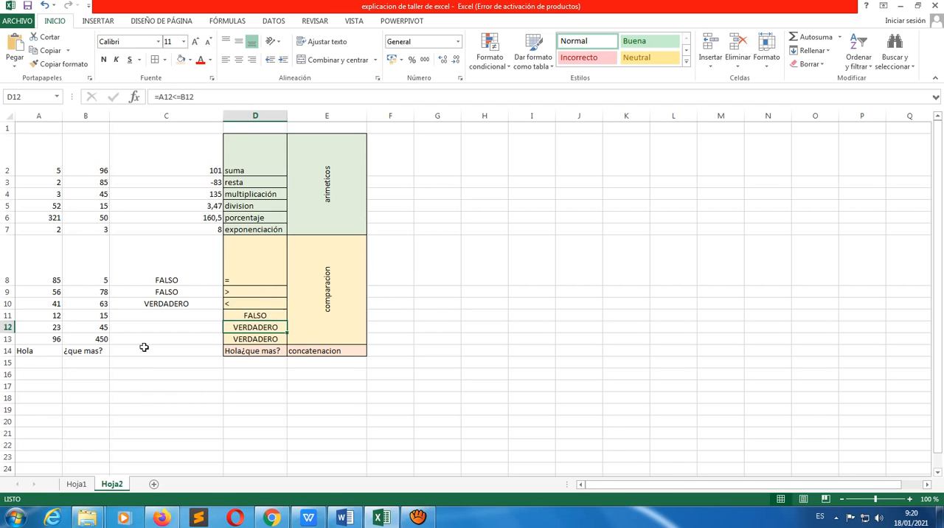
Set the first compared value in A11 to 15 to match the value in B11
{"action": "left_click", "coordinate": [55, 317]}
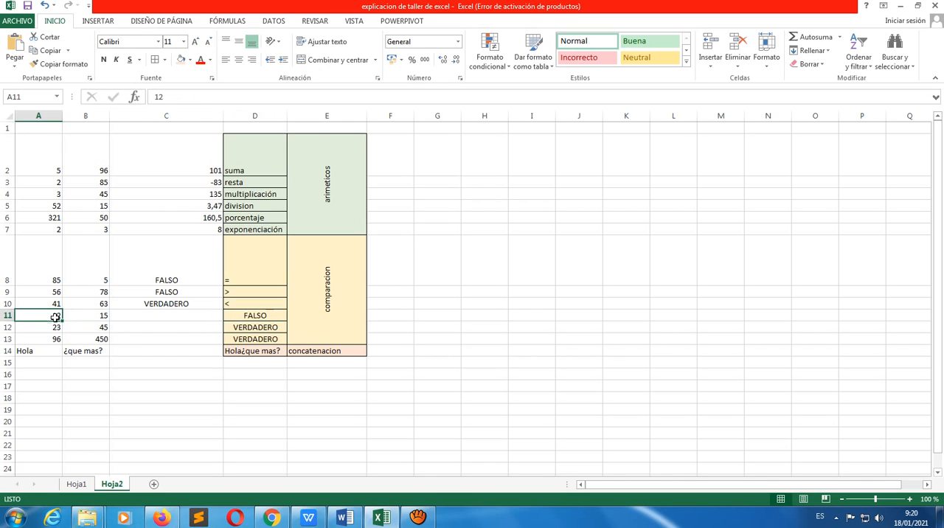
{"action": "type", "text": "1"}
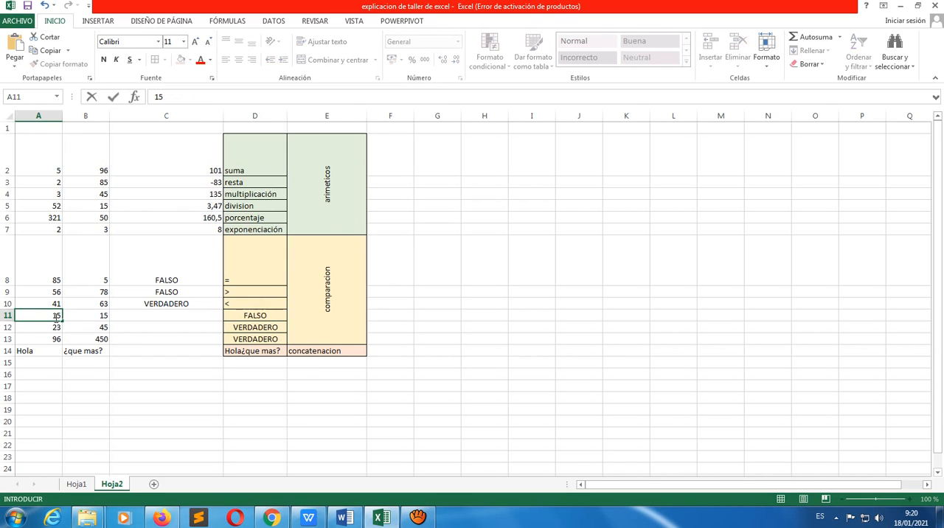
{"action": "key", "text": "Return"}
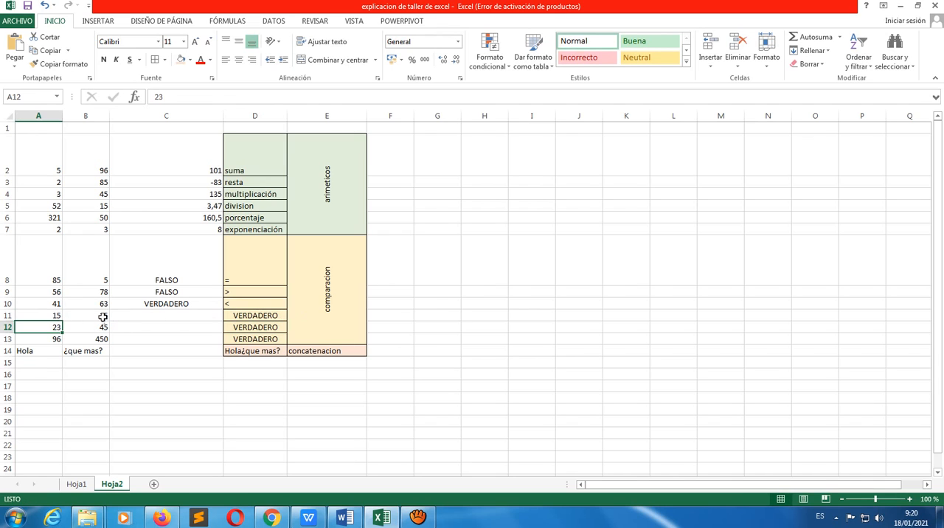
Inspect the comparison formulas in D11, D12 and D13 and the operator each one uses
{"action": "left_click", "coordinate": [238, 318]}
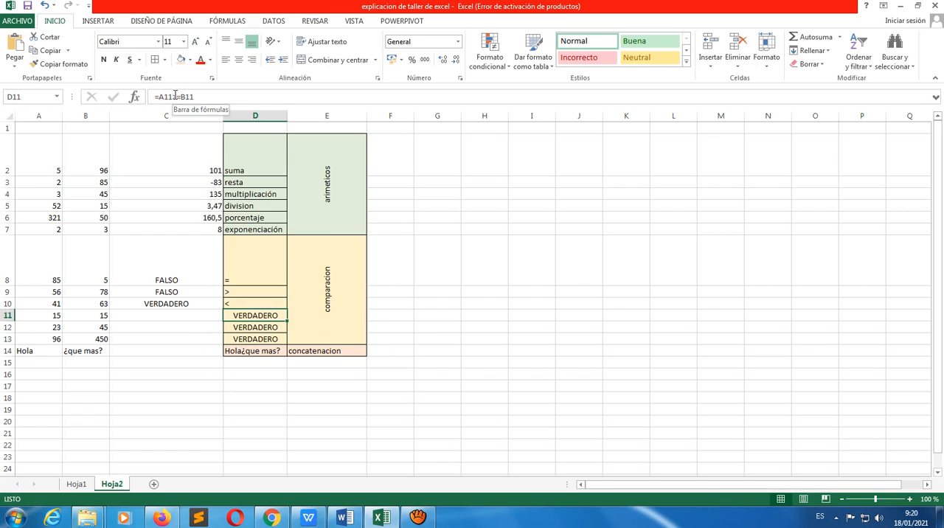
{"action": "left_click", "coordinate": [274, 328]}
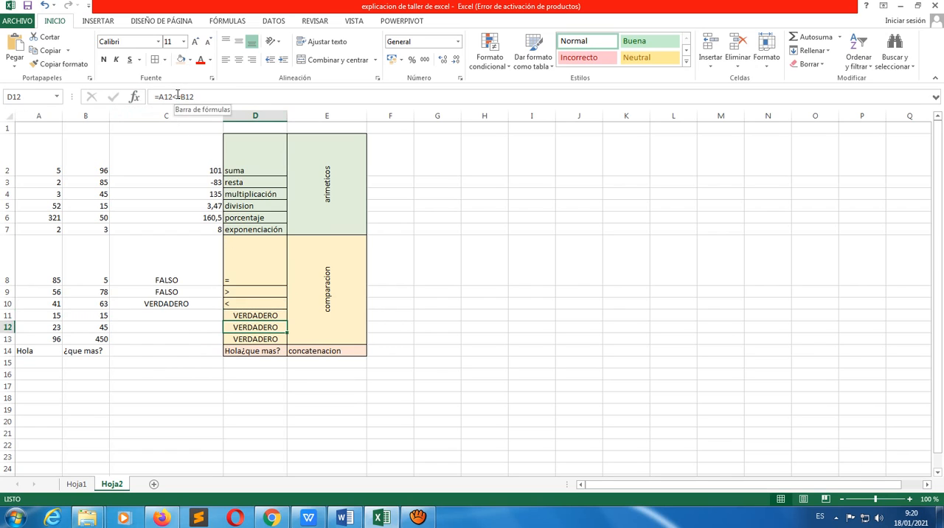
{"action": "left_click", "coordinate": [264, 339]}
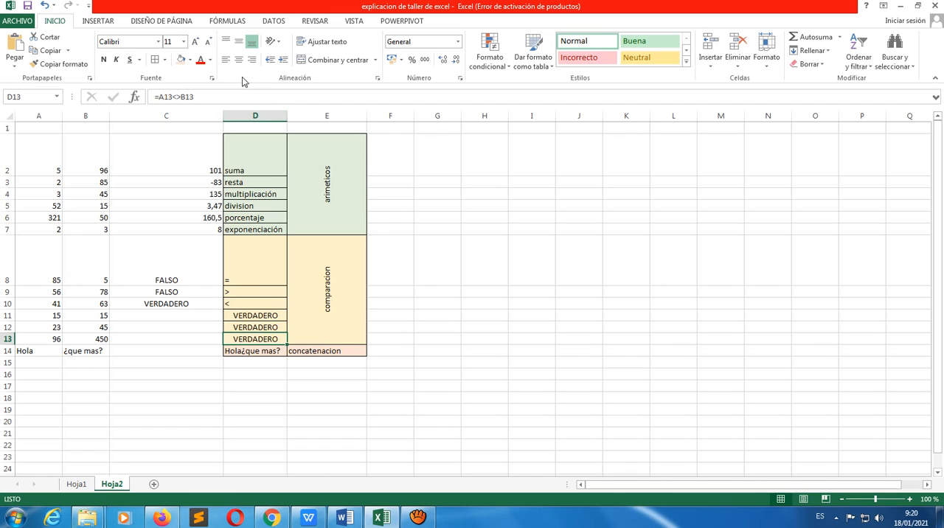
Try the ! character in D13 and restore the not-equal formula =A13<>B13
{"action": "type", "text": "!"}
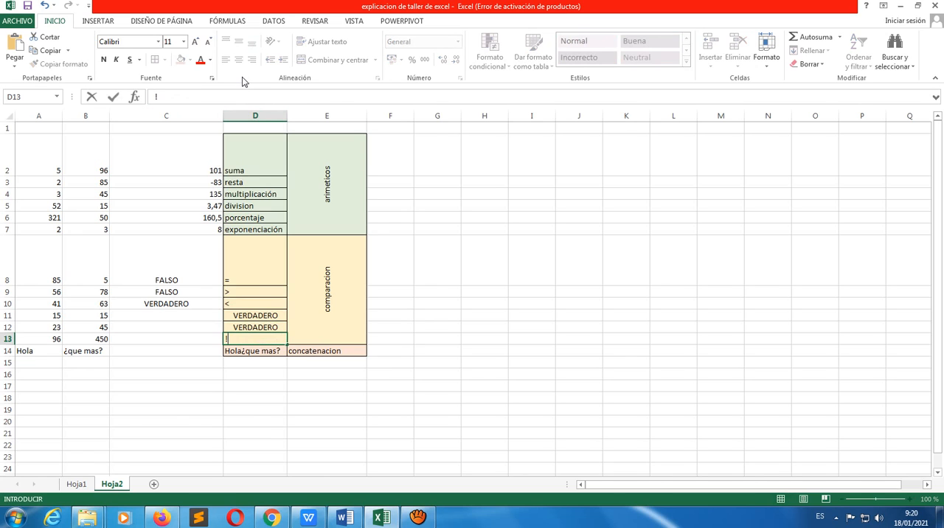
{"action": "key", "text": "ctrl+z"}
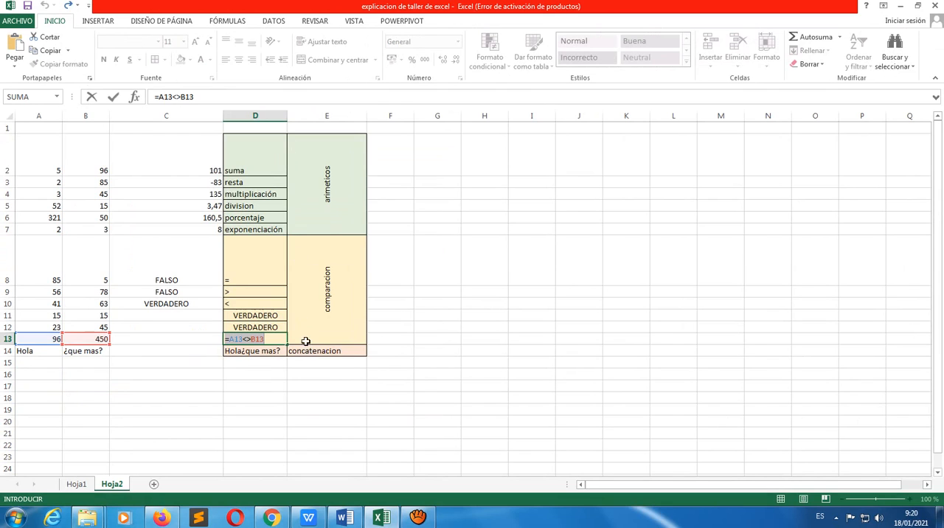
{"action": "left_click", "coordinate": [272, 339]}
{"action": "left_click", "coordinate": [271, 339]}
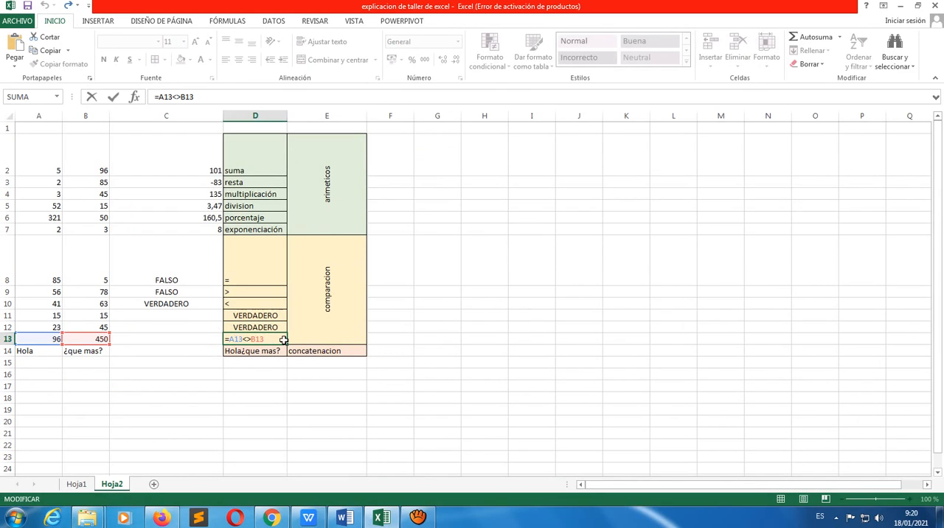
{"action": "key", "text": "Return"}
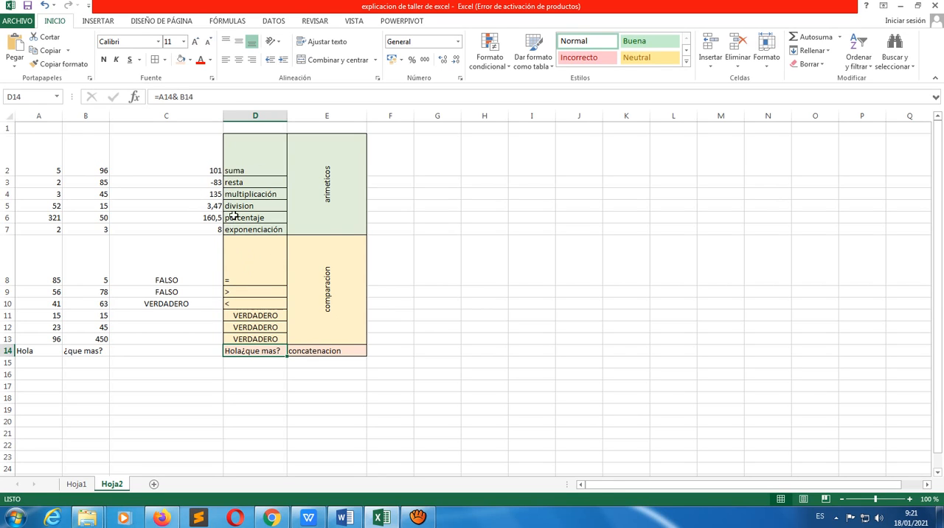
Review the comparison operators and formulas in cells D8 through D13 one by one
{"action": "left_click", "coordinate": [245, 277]}
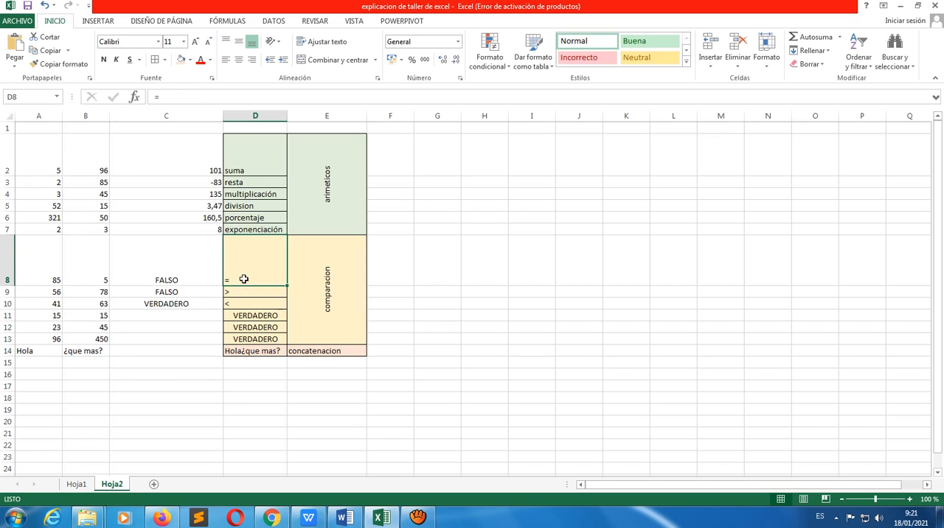
{"action": "left_click", "coordinate": [252, 295]}
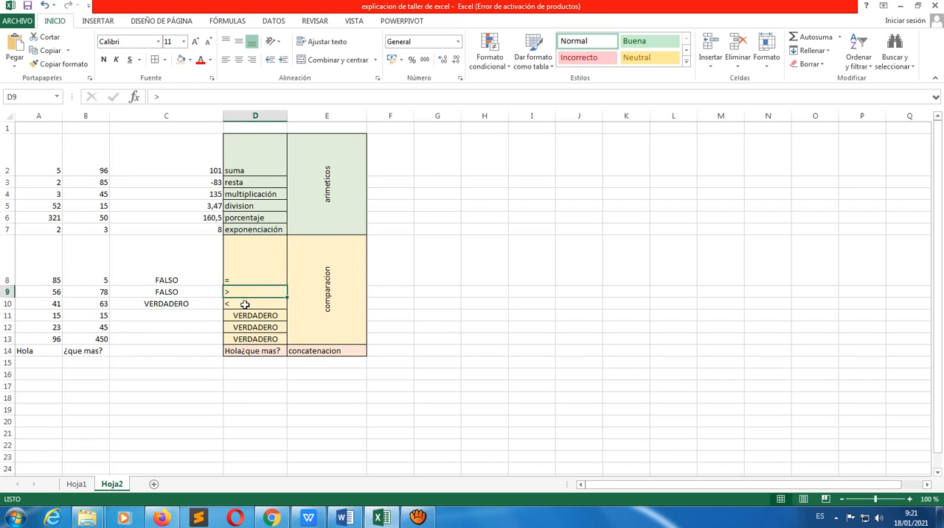
{"action": "left_click", "coordinate": [245, 305]}
{"action": "left_click", "coordinate": [247, 315]}
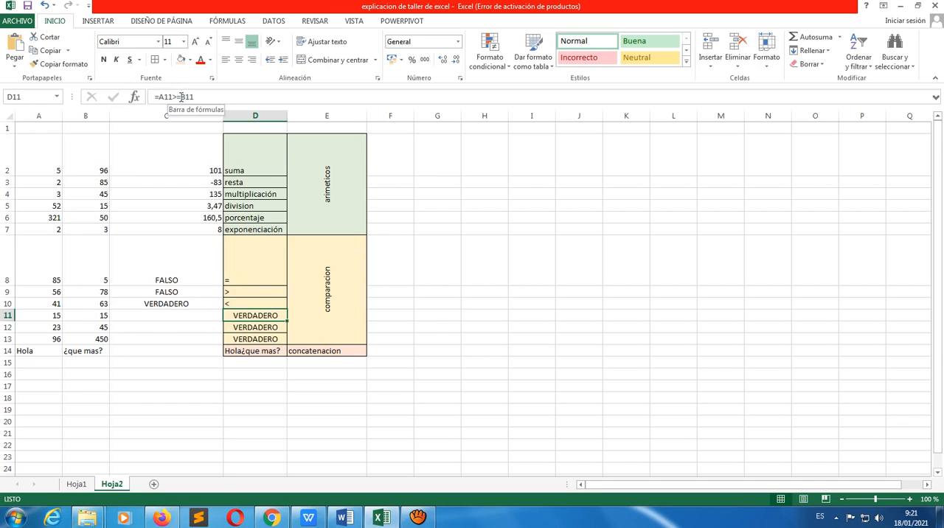
{"action": "left_click", "coordinate": [255, 327]}
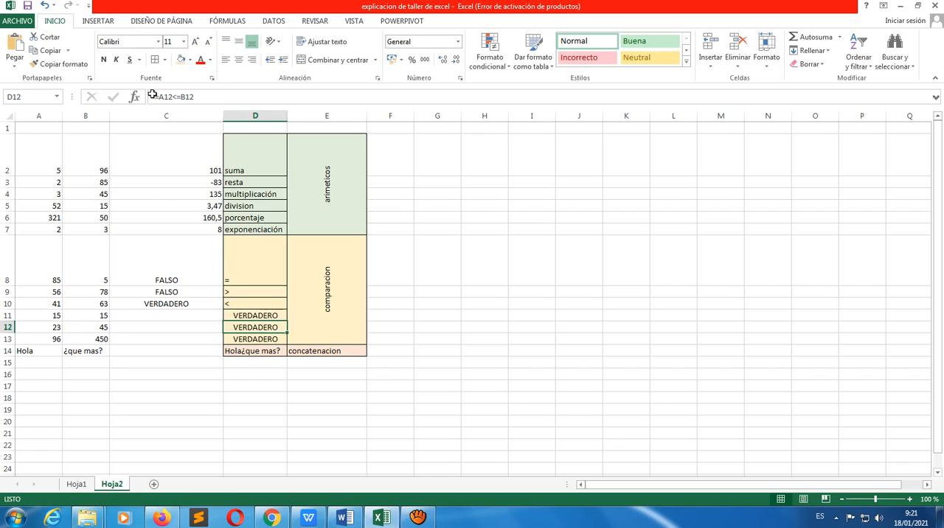
{"action": "left_click", "coordinate": [279, 337]}
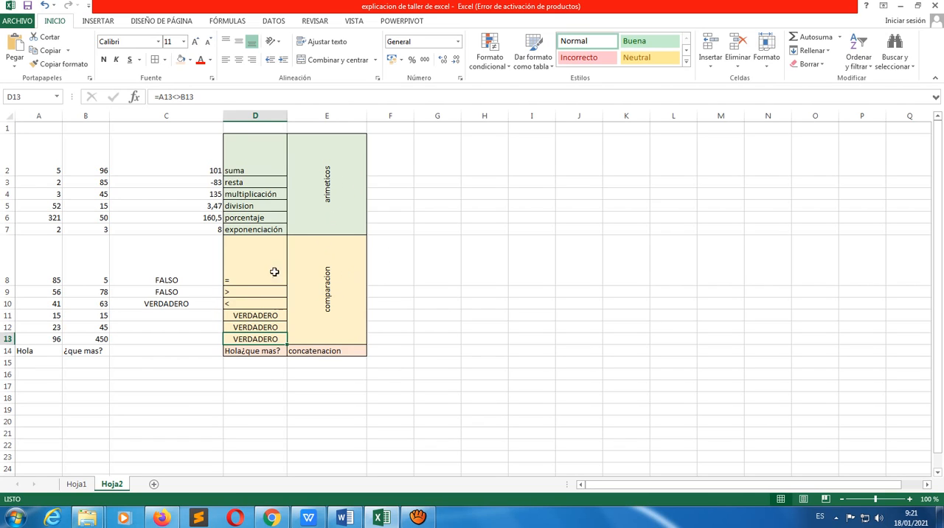
Examine the concatenation formula in D14 and the two text cells it joins, A14 and B14
{"action": "left_click", "coordinate": [261, 352]}
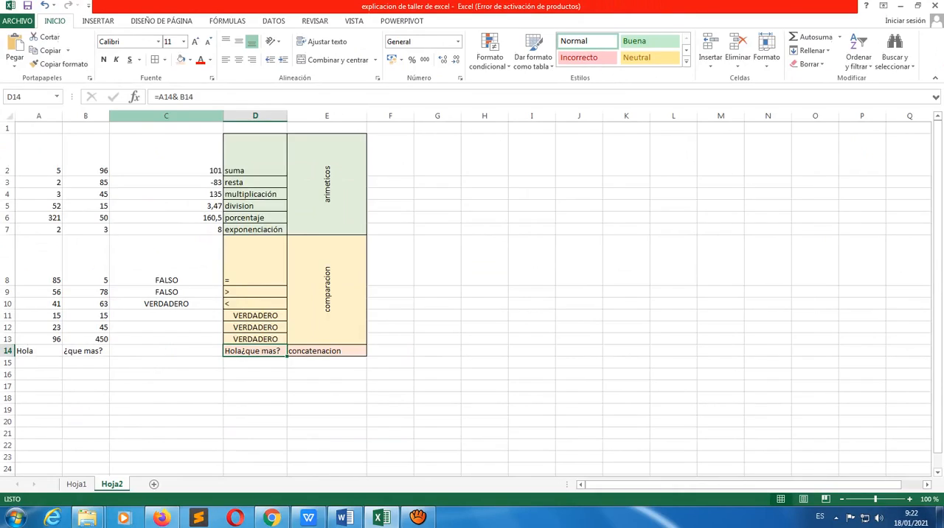
{"action": "left_click", "coordinate": [289, 373]}
{"action": "left_click", "coordinate": [246, 354]}
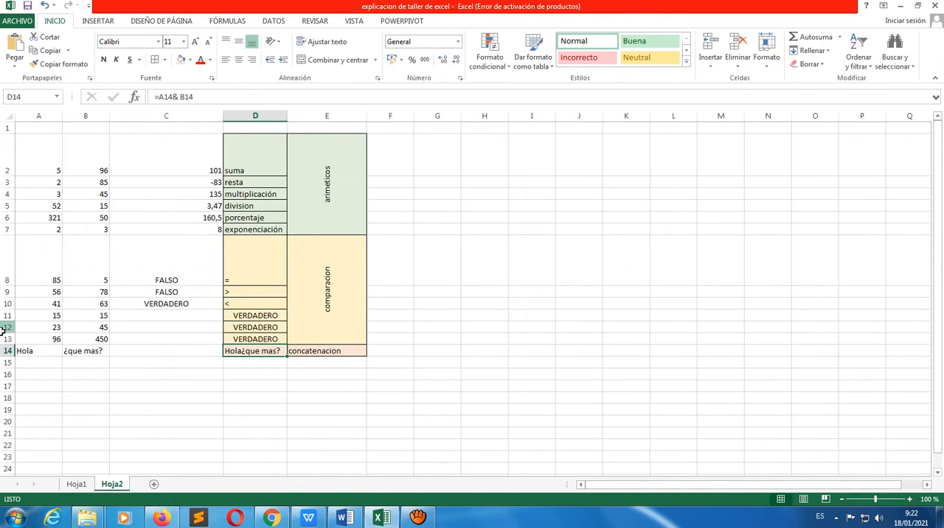
{"action": "left_click", "coordinate": [34, 352]}
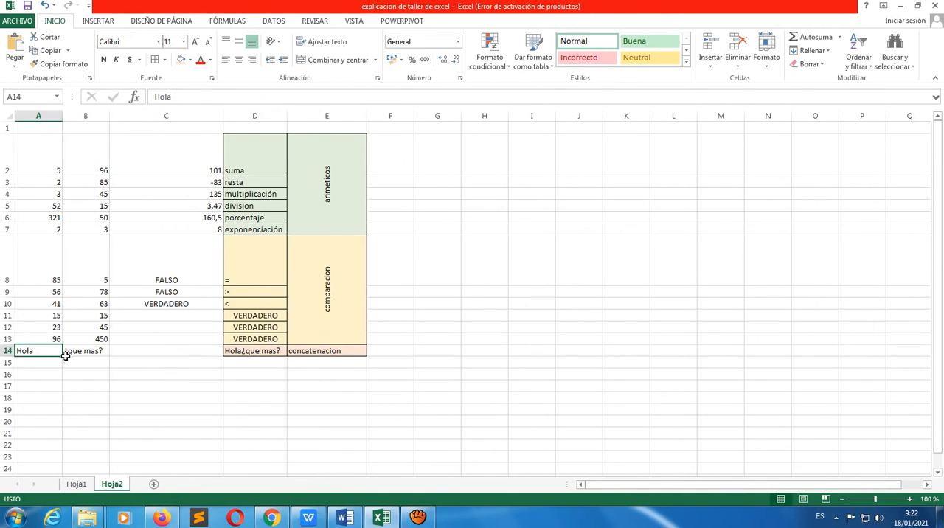
{"action": "left_click", "coordinate": [87, 352]}
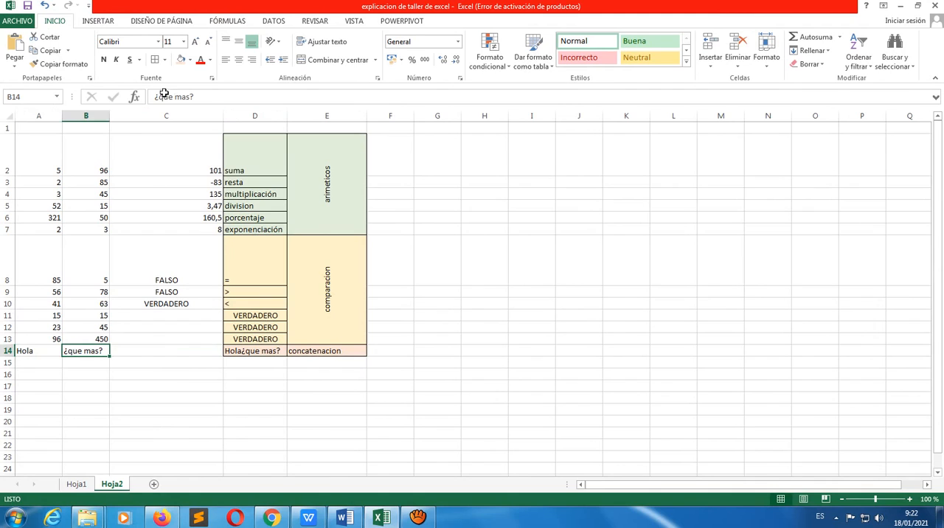
{"action": "left_click", "coordinate": [256, 352]}
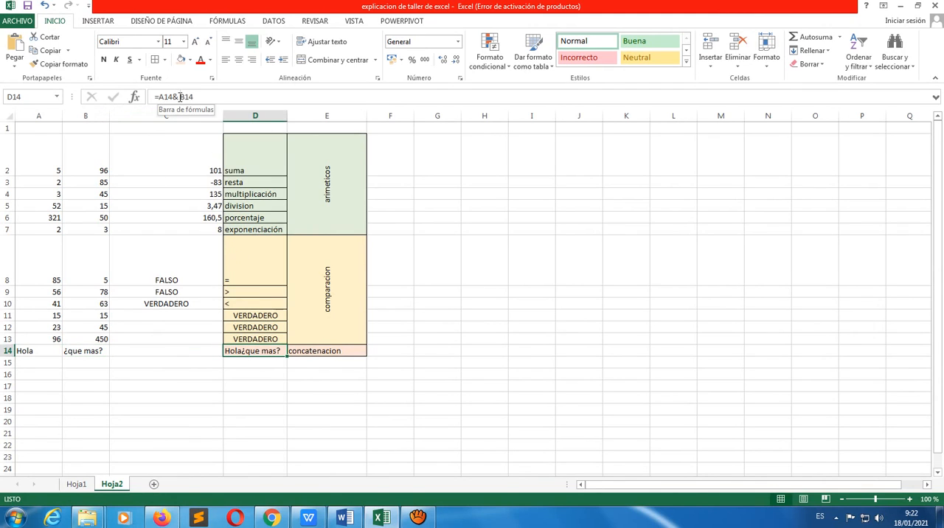
{"action": "left_click", "coordinate": [258, 372]}
{"action": "left_click", "coordinate": [229, 352]}
{"action": "scroll", "coordinate": [261, 361], "scroll_direction": "down", "scroll_amount": 2}
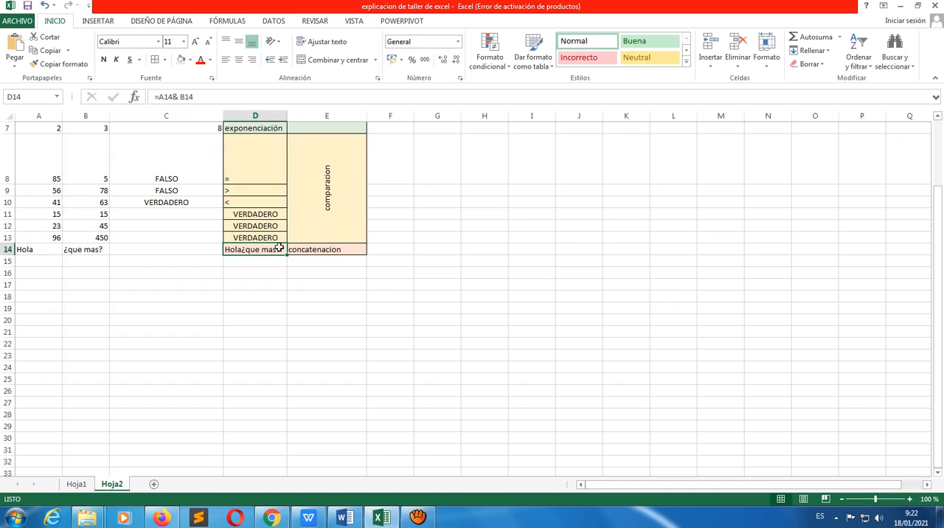
Insert spaces before the text ¿que mas? in B14 to separate the joined words
{"action": "left_click", "coordinate": [100, 252]}
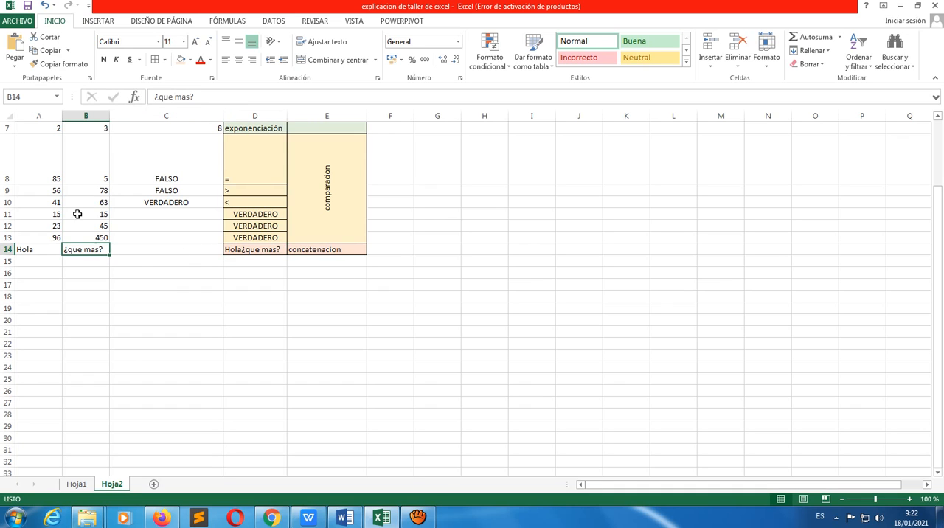
{"action": "left_click", "coordinate": [158, 97]}
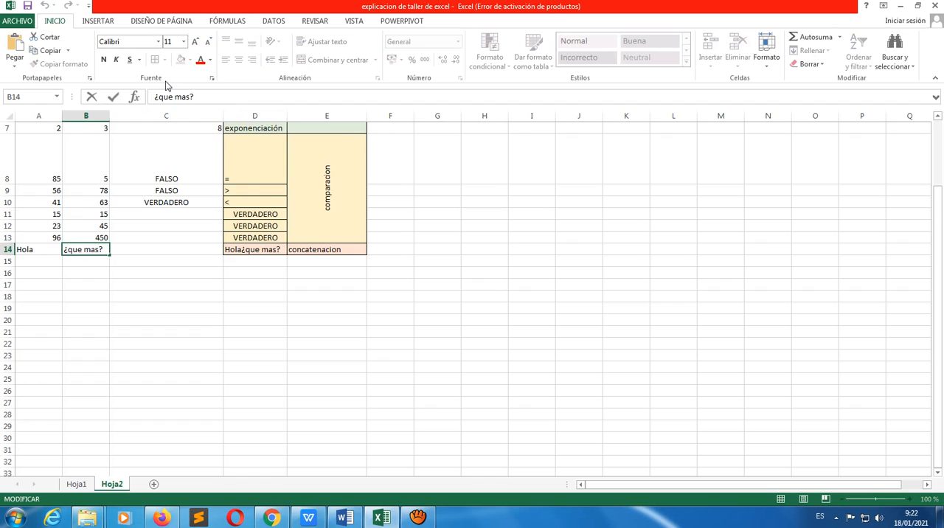
{"action": "key", "text": "Return"}
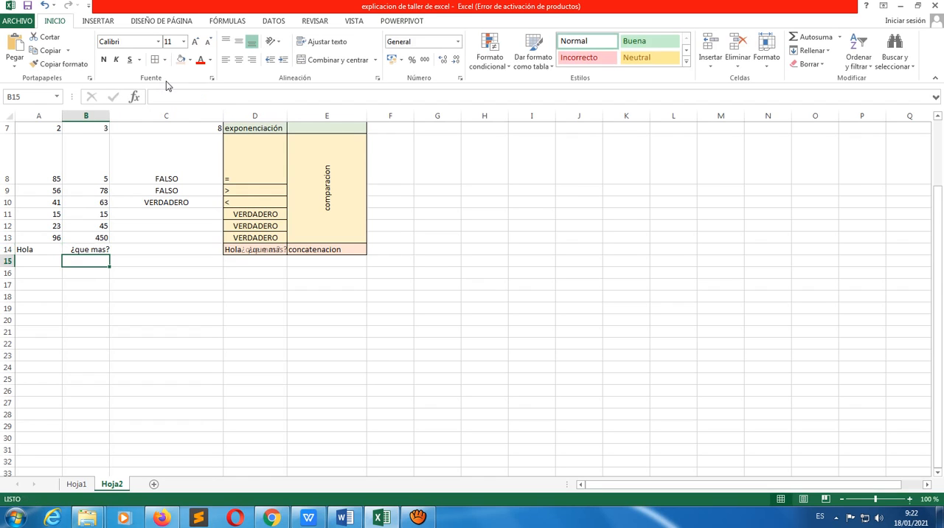
Widen column D so the concatenated text in D14 fits inside its cell
{"action": "left_click", "coordinate": [269, 285]}
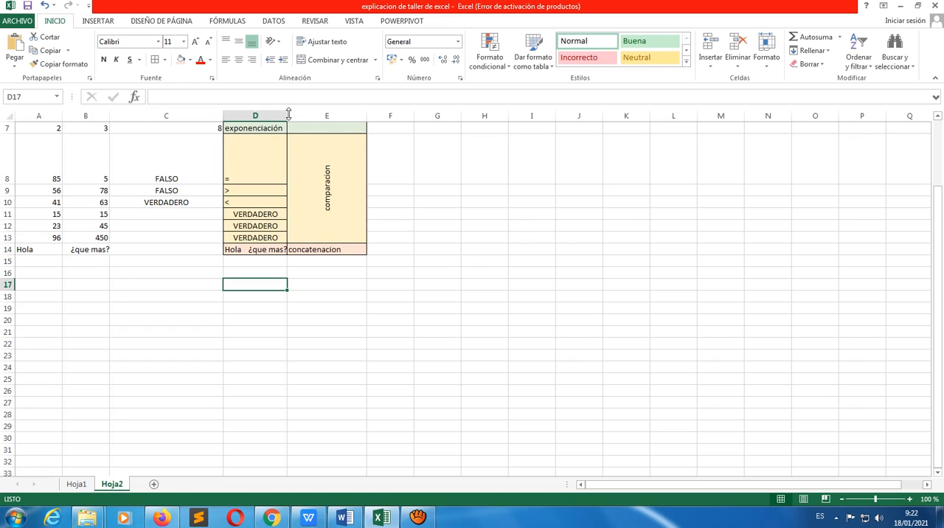
{"action": "left_click_drag", "start_coordinate": [288, 114], "coordinate": [314, 113]}
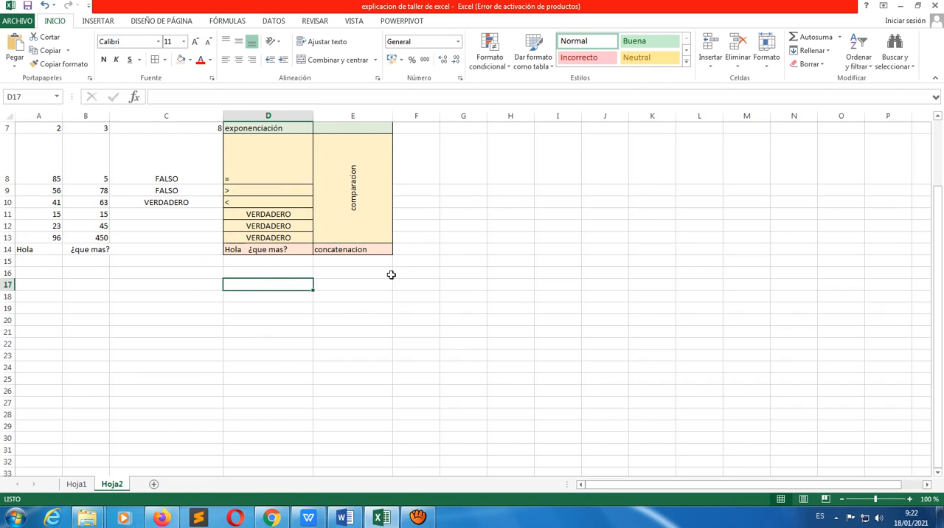
{"action": "scroll", "coordinate": [317, 330], "scroll_direction": "up", "scroll_amount": 2}
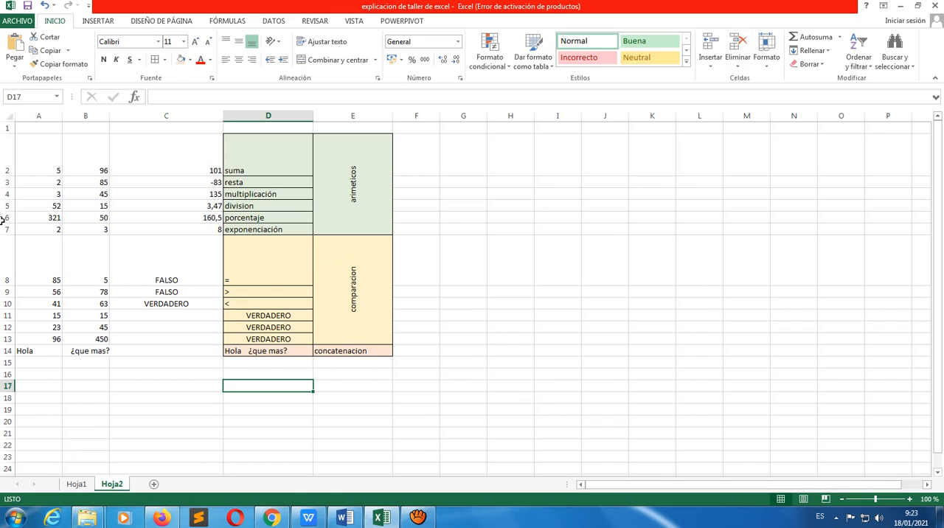
Return to the list of workshop questions on the Hoja1 sheet
{"action": "mouse_move", "coordinate": [72, 510]}
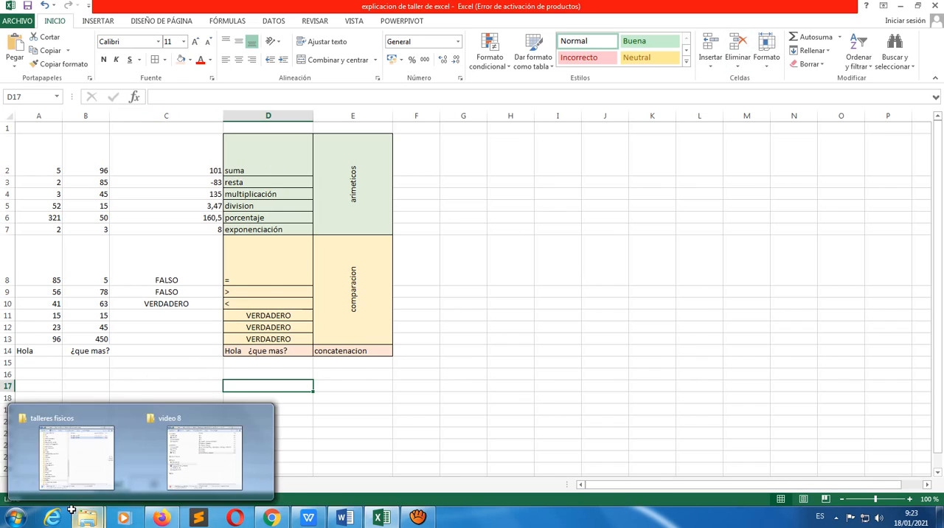
{"action": "left_click", "coordinate": [546, 411]}
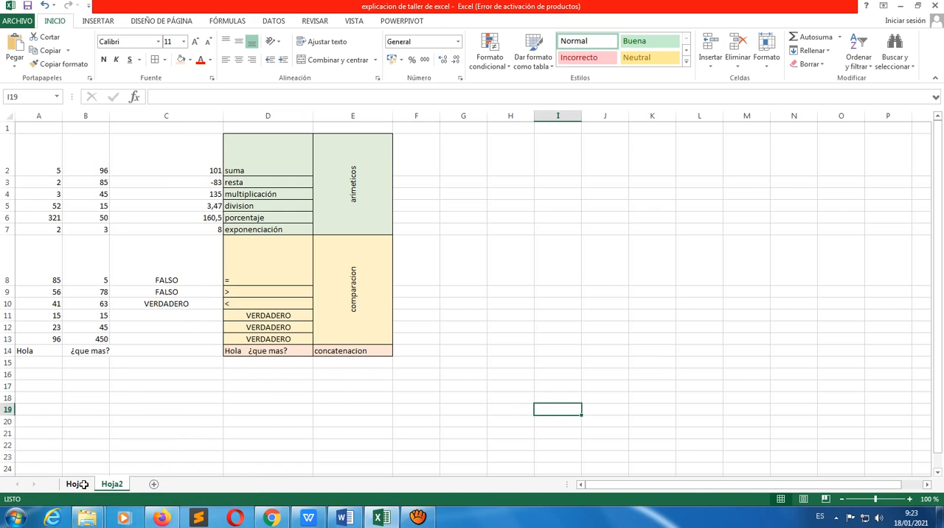
{"action": "left_click", "coordinate": [77, 484]}
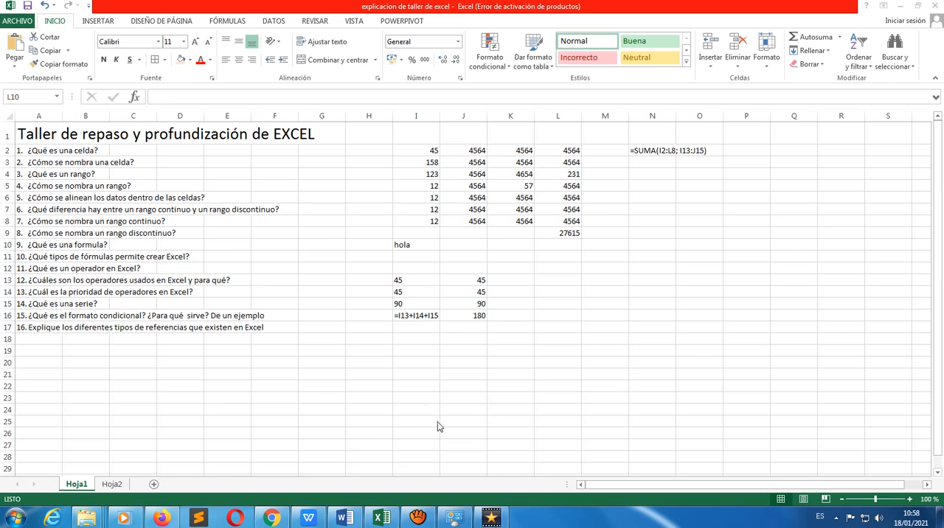
Switch to Chrome and read the Prioridad de operadores table on the Microsoft support page about calculation operators
{"action": "left_click", "coordinate": [273, 519]}
{"action": "left_click", "coordinate": [535, 8]}
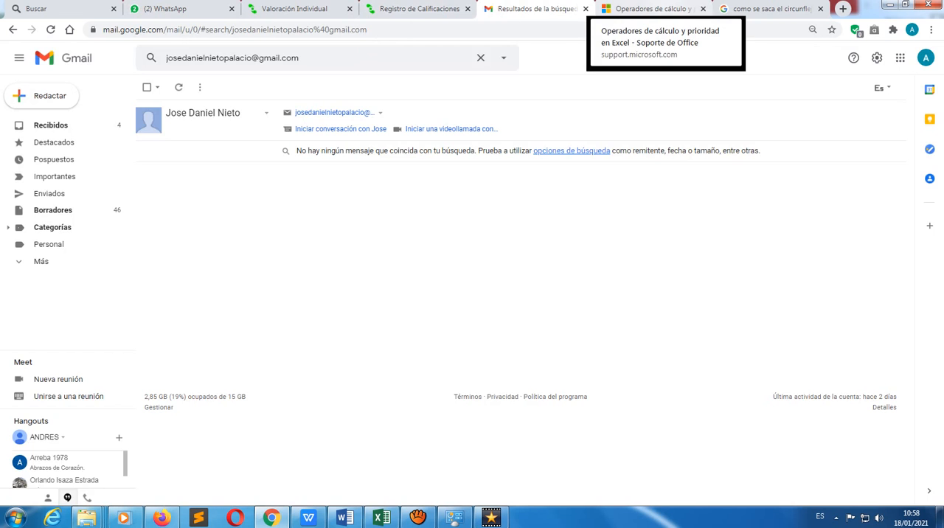
{"action": "left_click", "coordinate": [650, 9]}
{"action": "scroll", "coordinate": [54, 291], "scroll_direction": "up", "scroll_amount": 3}
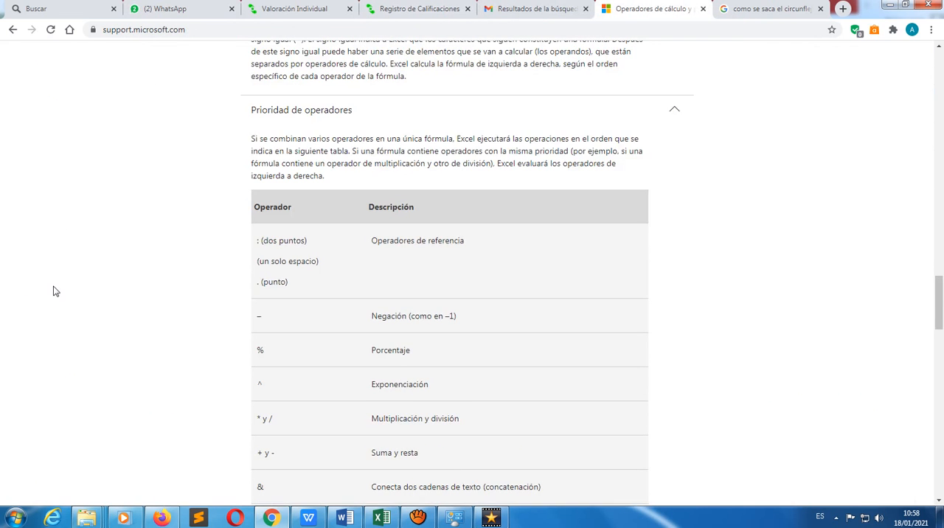
{"action": "scroll", "coordinate": [53, 291], "scroll_direction": "down", "scroll_amount": 1}
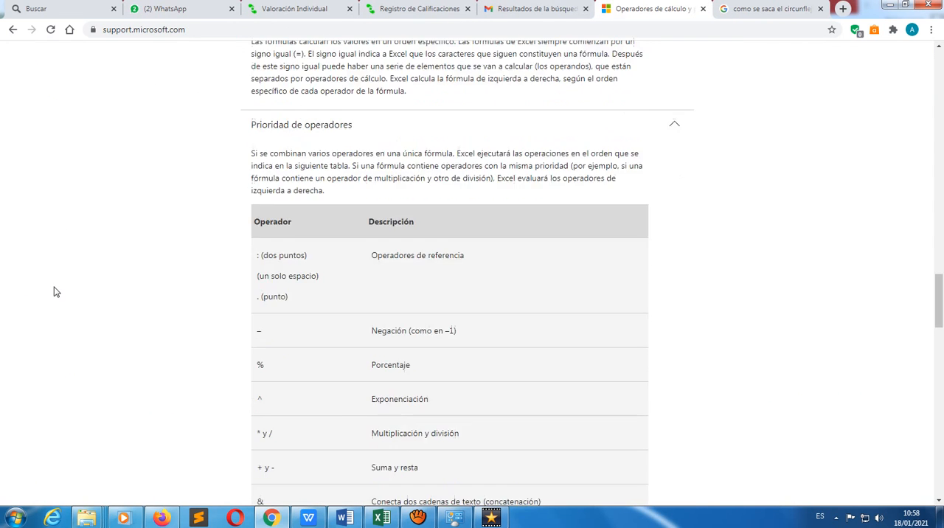
{"action": "scroll", "coordinate": [56, 292], "scroll_direction": "down", "scroll_amount": 1}
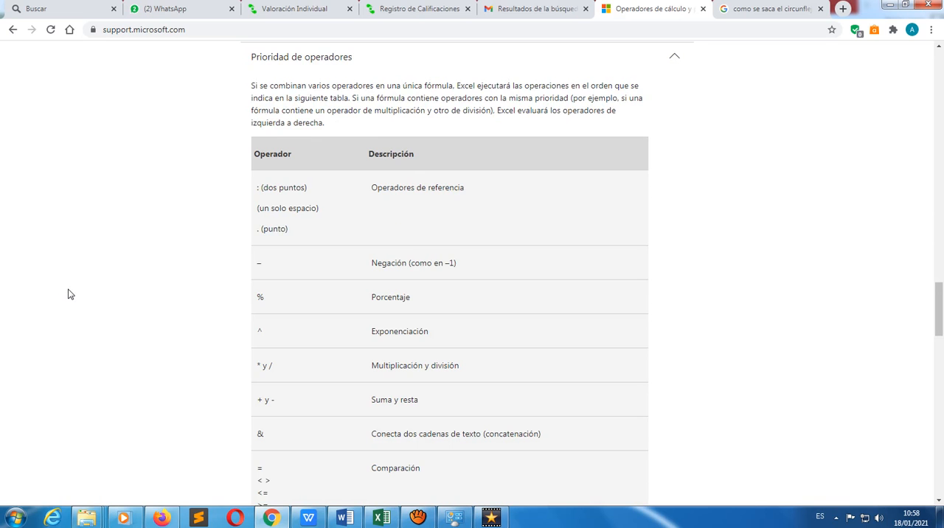
{"action": "scroll", "coordinate": [82, 289], "scroll_direction": "down", "scroll_amount": 1}
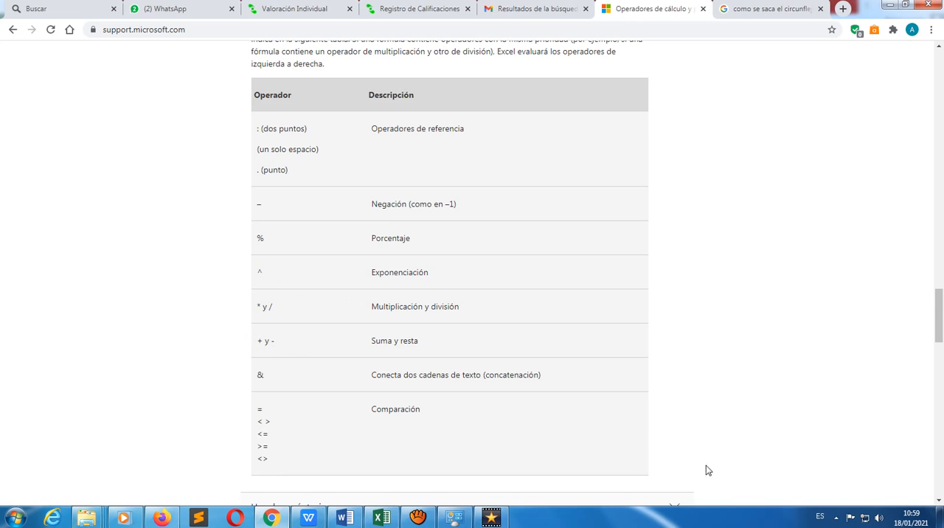
Switch to Excel and append /7 to the sum formula in L9, making it =L2+L3+L4+L5+L6+L7+L8/7
{"action": "mouse_move", "coordinate": [389, 521]}
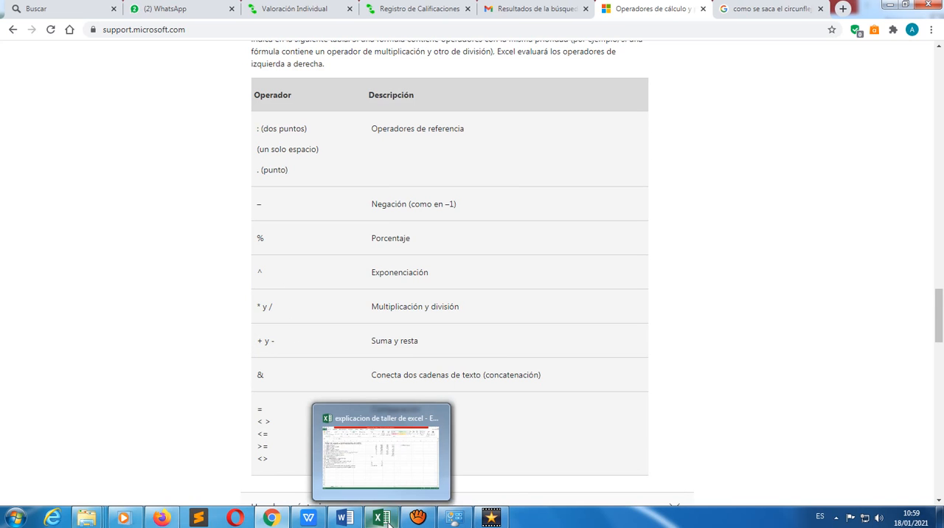
{"action": "left_click", "coordinate": [389, 521]}
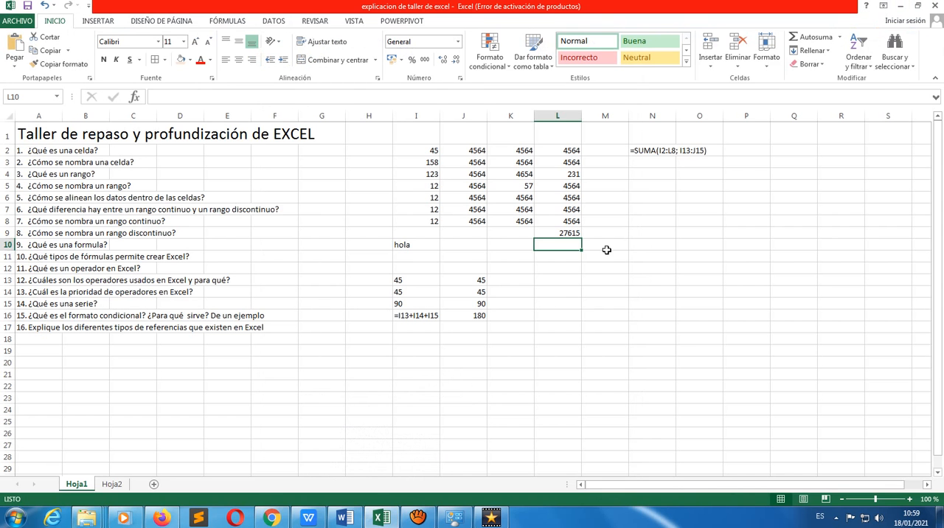
{"action": "left_click", "coordinate": [581, 233]}
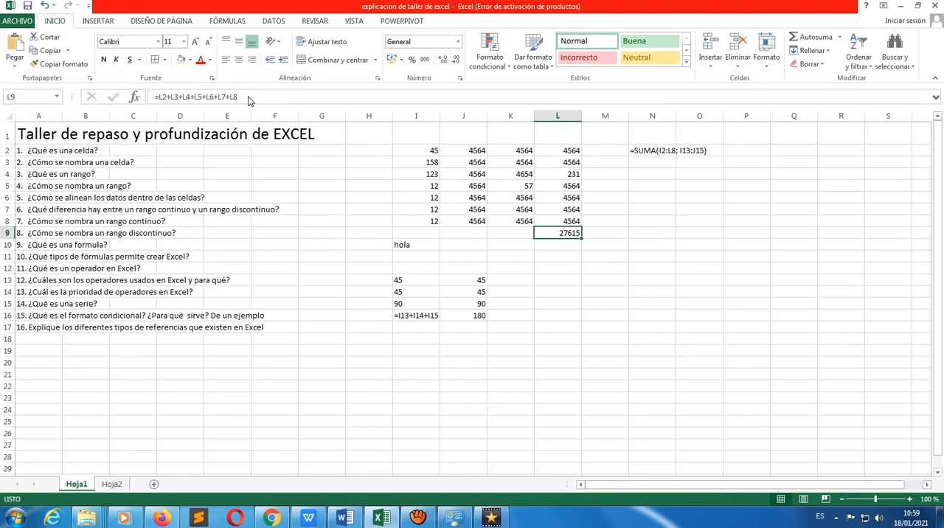
{"action": "left_click", "coordinate": [250, 97]}
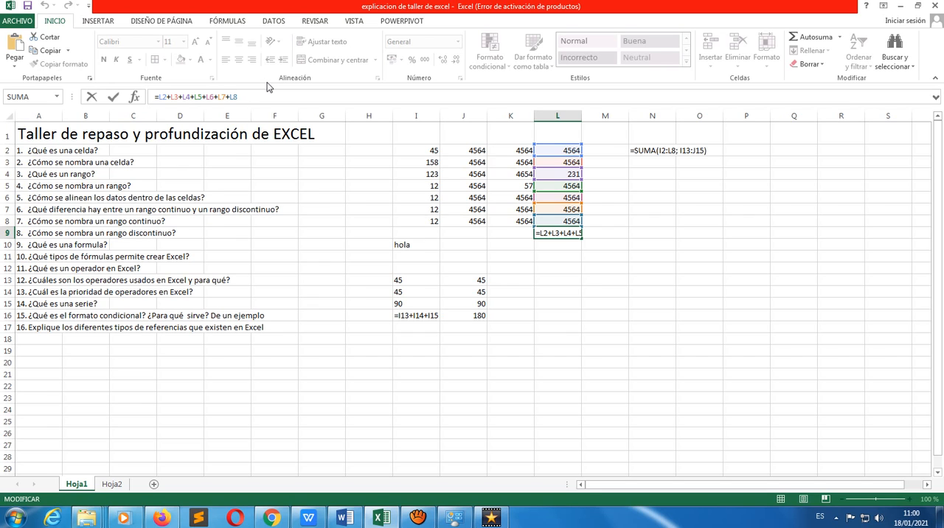
{"action": "type", "text": "/7"}
{"action": "key", "text": "Return"}
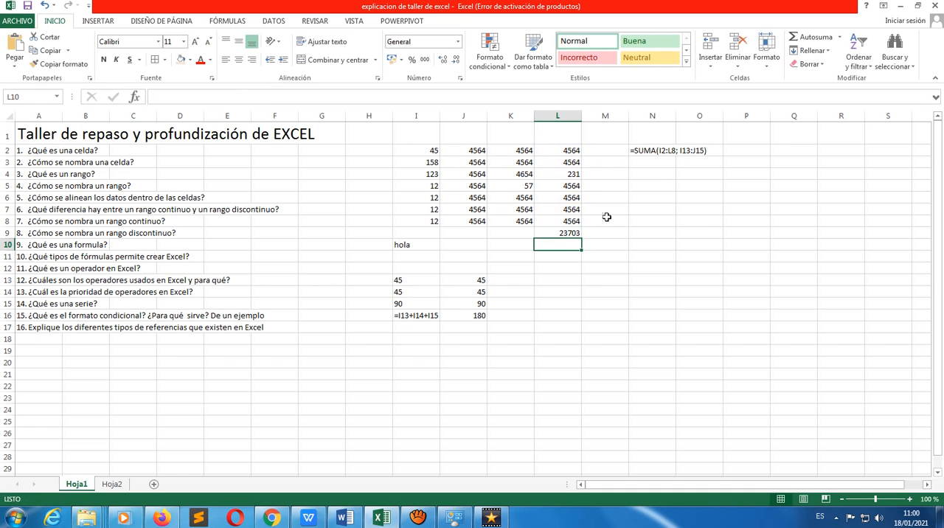
Enclose the sum in L9 in parentheses so the formula becomes =(L2+L3+L4+L5+L6+L7+L8)/7
{"action": "left_click", "coordinate": [563, 232]}
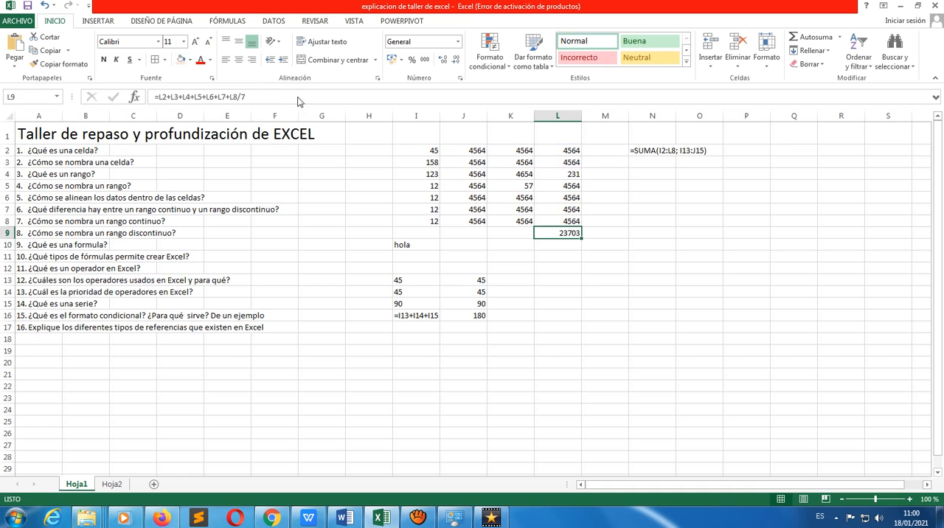
{"action": "left_click", "coordinate": [249, 97]}
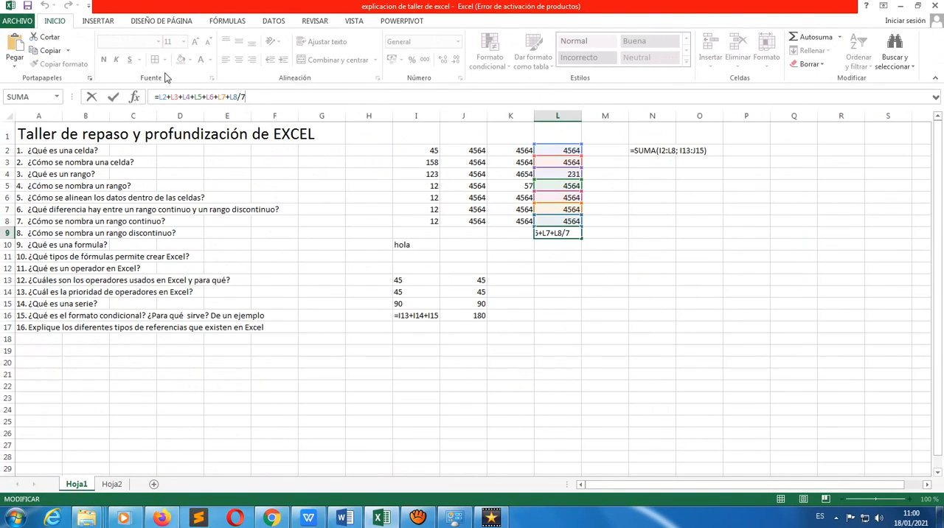
{"action": "left_click", "coordinate": [157, 97]}
{"action": "type", "text": "("}
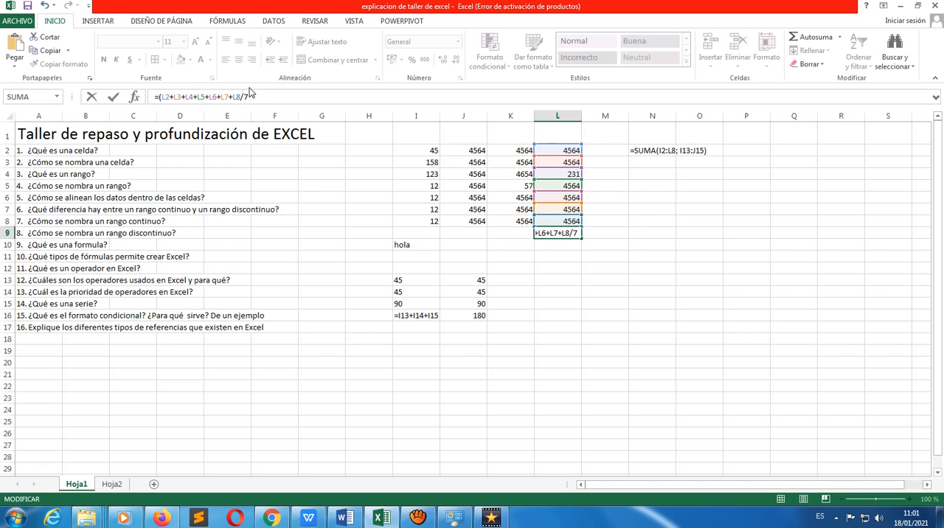
{"action": "type", "text": ")"}
{"action": "key", "text": "Return"}
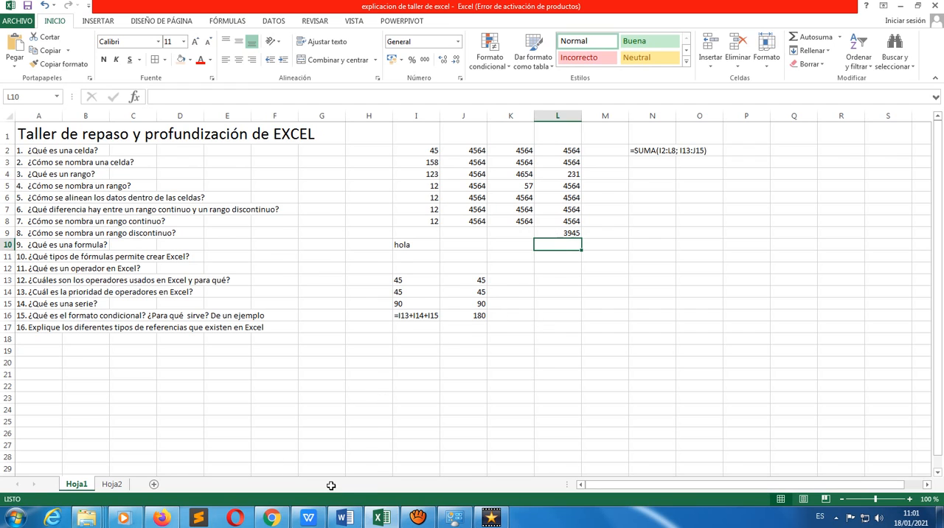
Switch back to Chrome to view the operator priority table again
{"action": "left_click", "coordinate": [271, 518]}
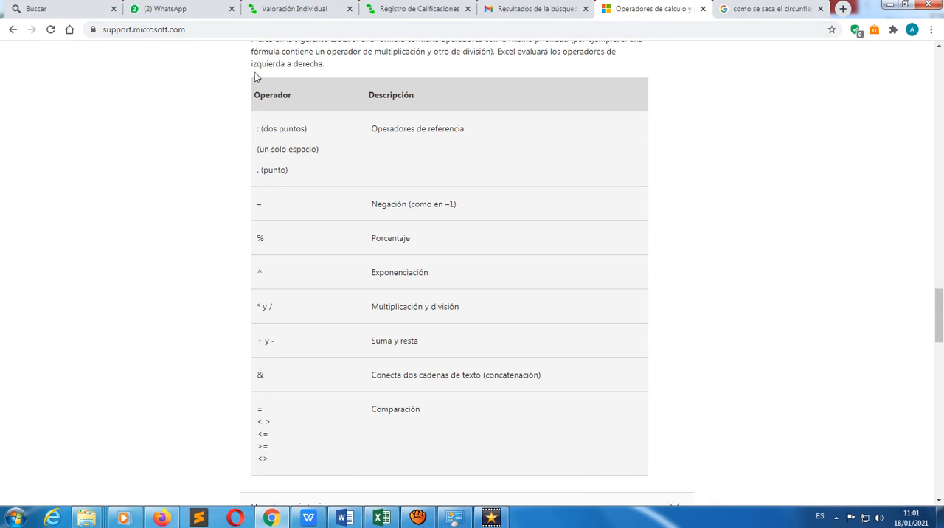
Switch back to Excel and clear the values in G9:G18 on Hoja2
{"action": "left_click", "coordinate": [418, 518]}
{"action": "left_click", "coordinate": [605, 319]}
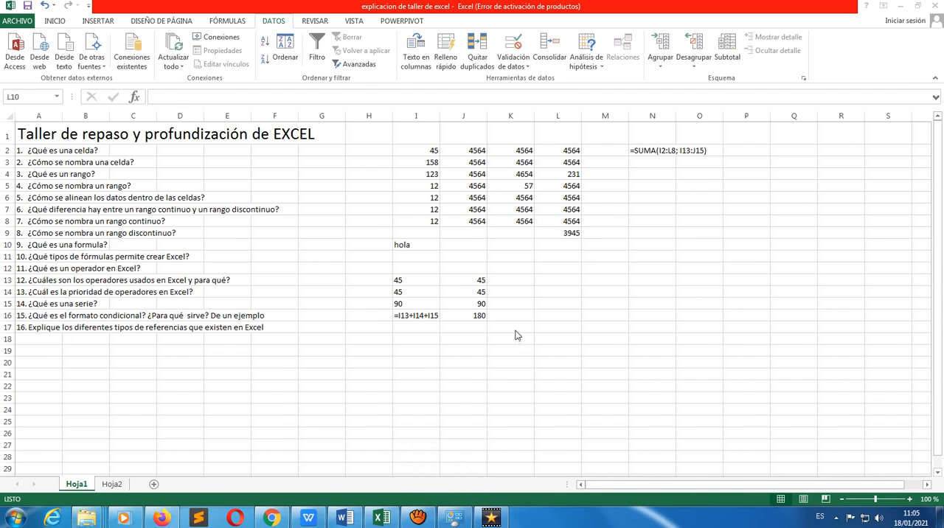
{"action": "left_click", "coordinate": [112, 483]}
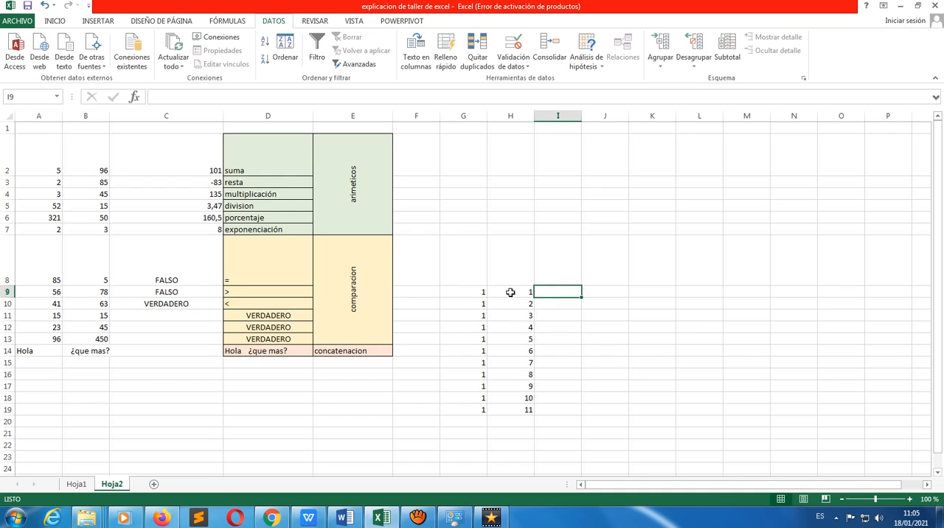
{"action": "left_click", "coordinate": [477, 295]}
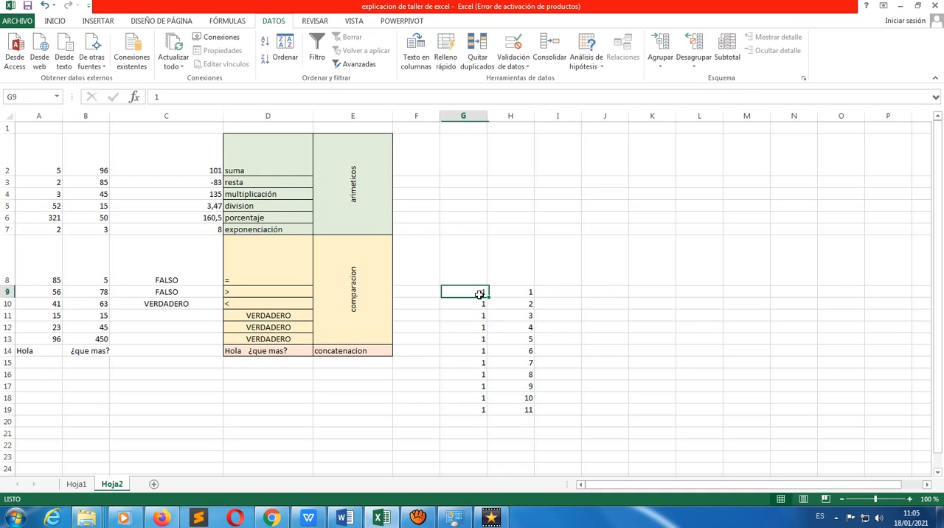
{"action": "key", "text": "shift+Down"}
{"action": "key", "text": "shift+Down"}
{"action": "key", "text": "shift+Down"}
{"action": "key", "text": "shift+Down"}
{"action": "key", "text": "shift+Down"}
{"action": "key", "text": "shift+Down"}
{"action": "key", "text": "shift+Down"}
{"action": "key", "text": "shift+Down"}
{"action": "key", "text": "shift+Down"}
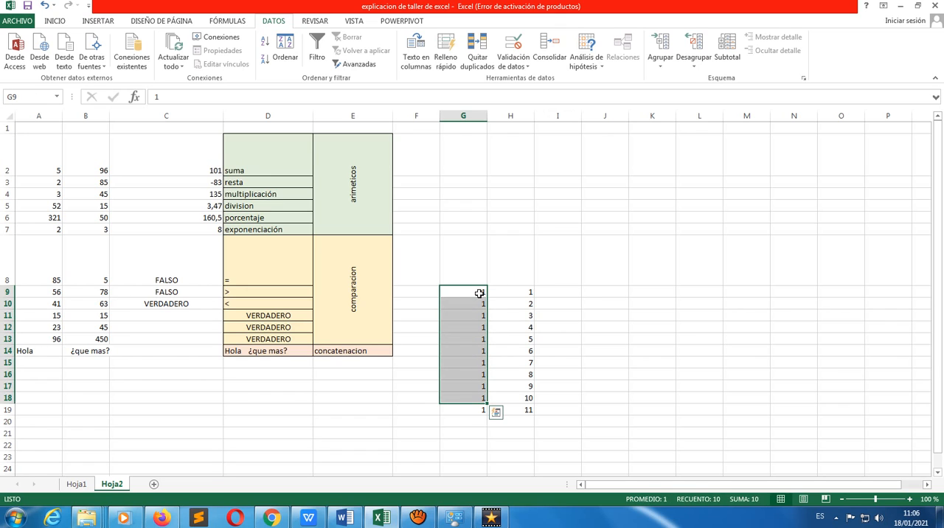
{"action": "key", "text": "Delete"}
Clear the number series in column H, from H9 to H21
{"action": "left_click", "coordinate": [519, 293]}
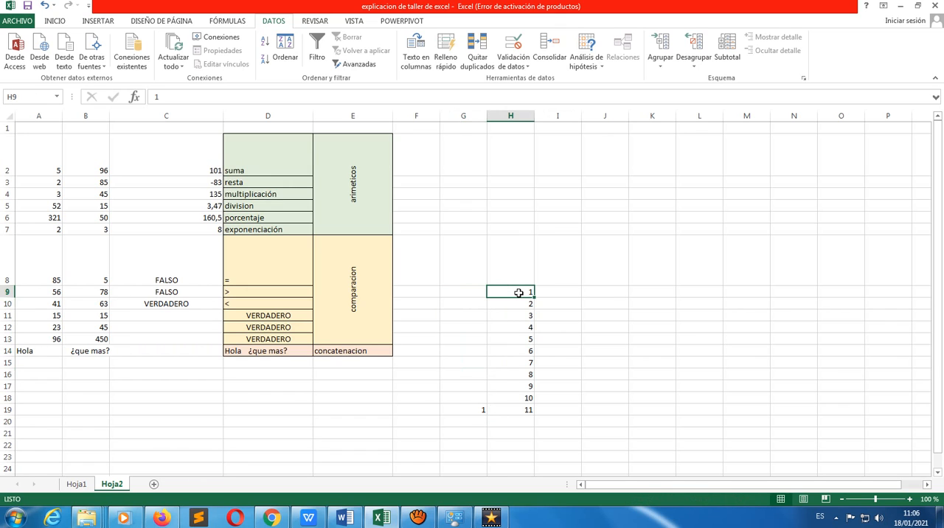
{"action": "key", "text": "shift+Down"}
{"action": "key", "text": "shift+Down"}
{"action": "key", "text": "shift+Down"}
{"action": "key", "text": "shift+Down"}
{"action": "key", "text": "shift+Down"}
{"action": "key", "text": "shift+Down"}
{"action": "key", "text": "shift+Down"}
{"action": "key", "text": "shift+Down"}
{"action": "key", "text": "shift+Down"}
{"action": "key", "text": "shift+Down"}
{"action": "key", "text": "shift+Down"}
{"action": "key", "text": "shift+Down"}
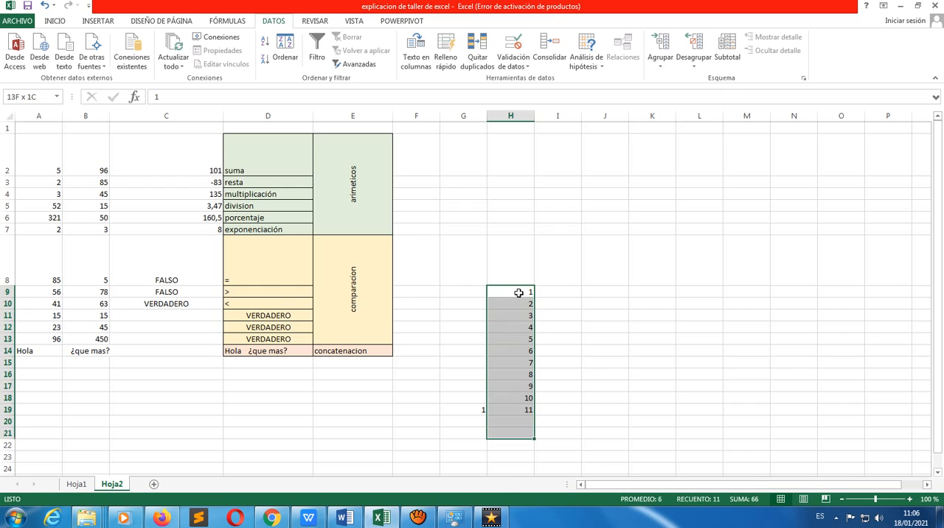
{"action": "key", "text": "Delete"}
Enter 1 in G9 and fill it down to G18
{"action": "left_click", "coordinate": [474, 291]}
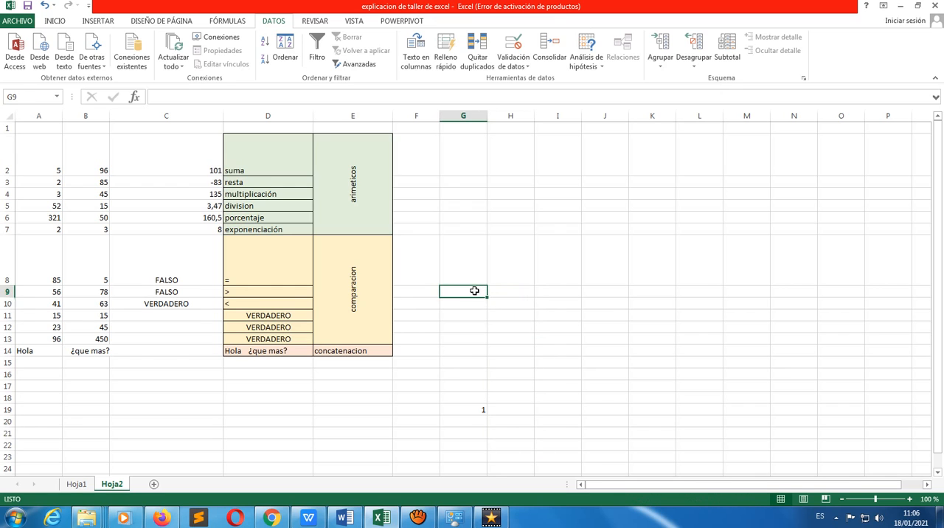
{"action": "type", "text": "1"}
{"action": "left_click", "coordinate": [491, 305]}
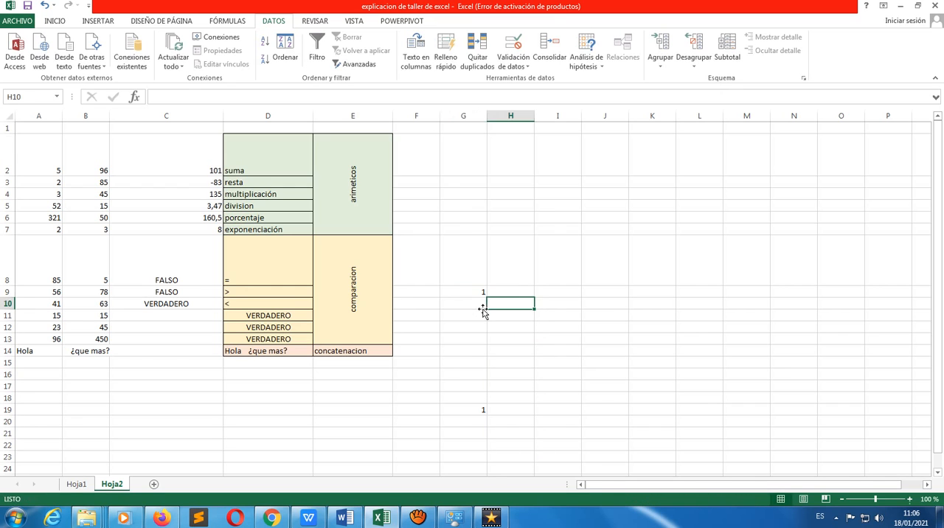
{"action": "left_click", "coordinate": [484, 293]}
{"action": "left_click_drag", "start_coordinate": [487, 295], "coordinate": [490, 403]}
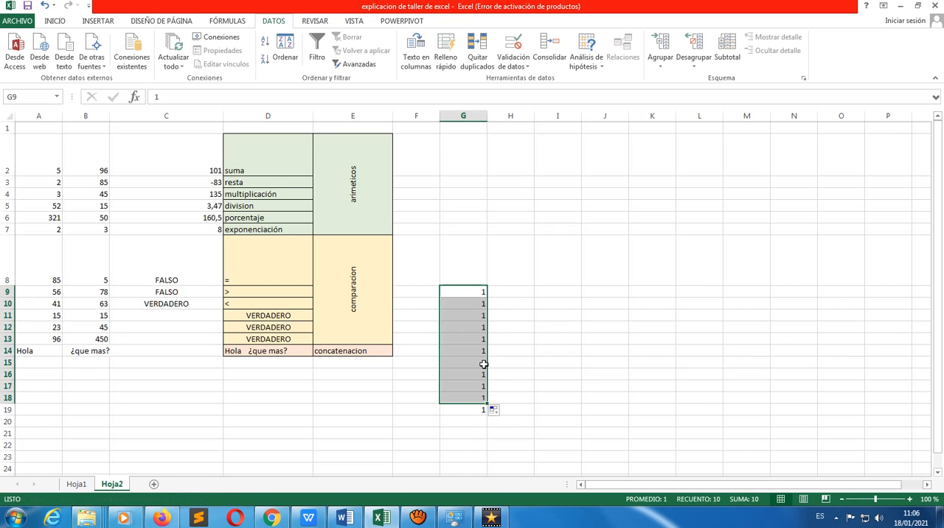
Enter 1 in H9 and 2 in H10, and extend both as a series down to H20
{"action": "left_click", "coordinate": [518, 292]}
{"action": "type", "text": "1"}
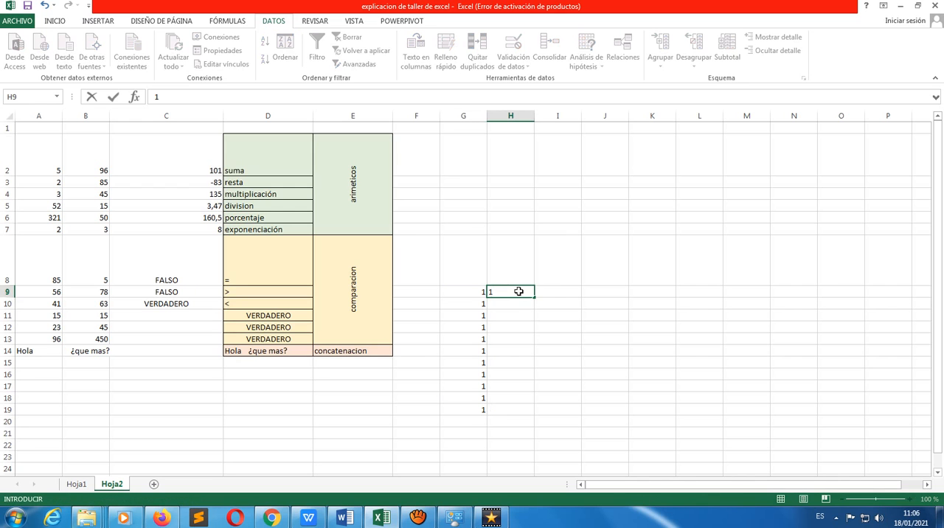
{"action": "key", "text": "Return"}
{"action": "type", "text": "2"}
{"action": "key", "text": "Return"}
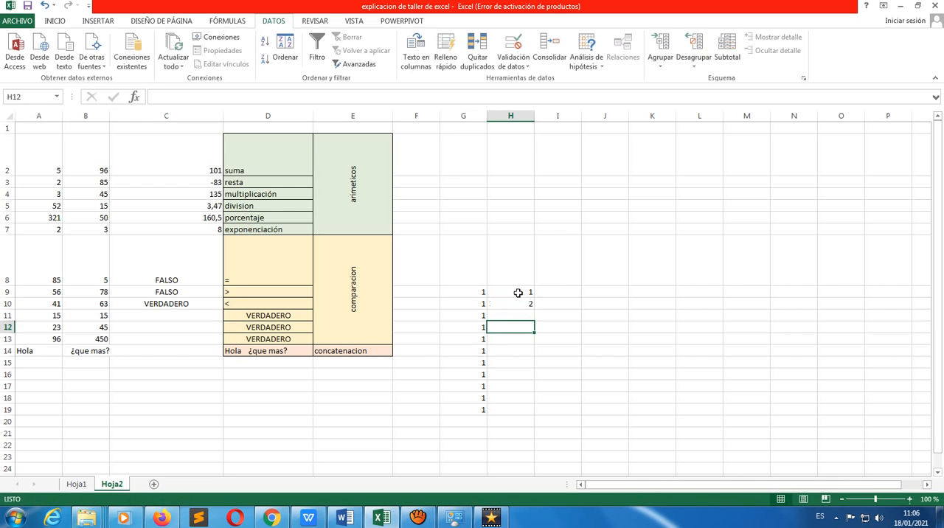
{"action": "left_click", "coordinate": [519, 292]}
{"action": "key", "text": "shift+Down"}
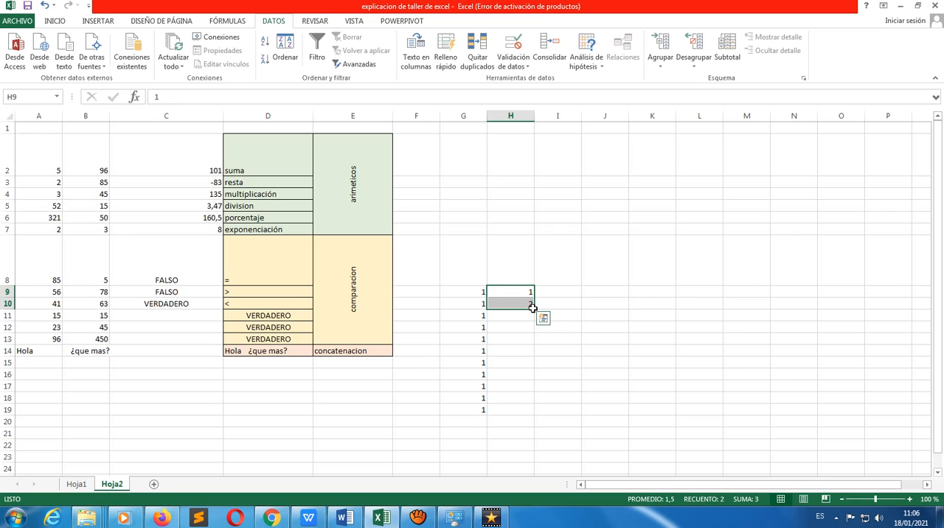
{"action": "left_click_drag", "start_coordinate": [534, 309], "coordinate": [531, 425]}
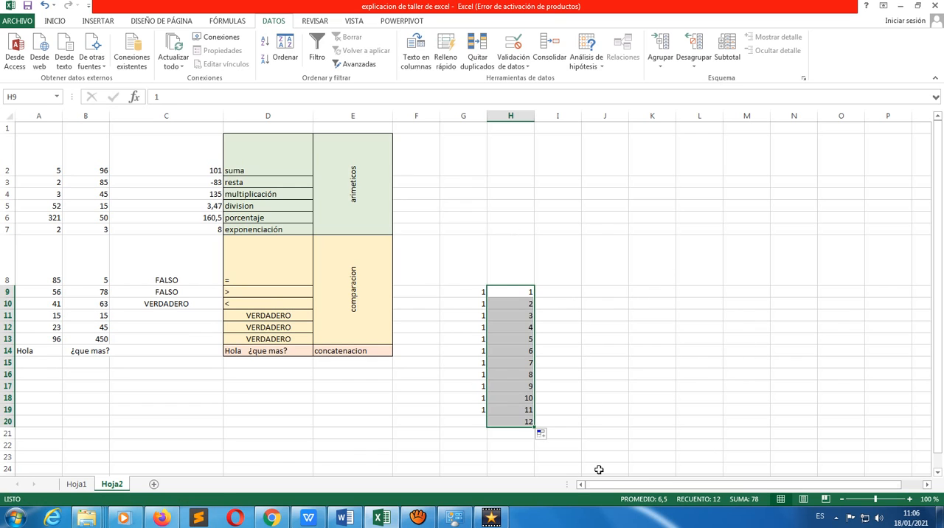
Enter the formula =G9+H9 in I9 and fill it down to I20
{"action": "left_click", "coordinate": [458, 296]}
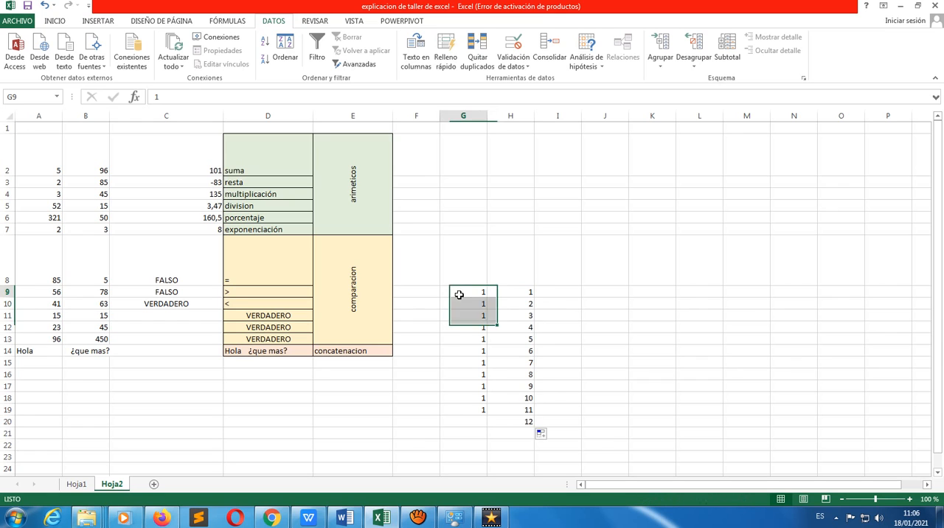
{"action": "left_click", "coordinate": [566, 293]}
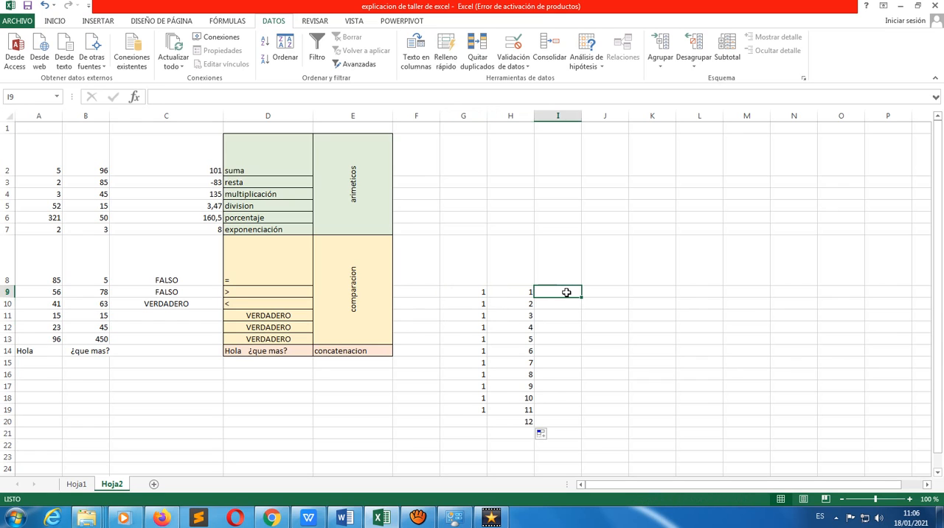
{"action": "type", "text": "="}
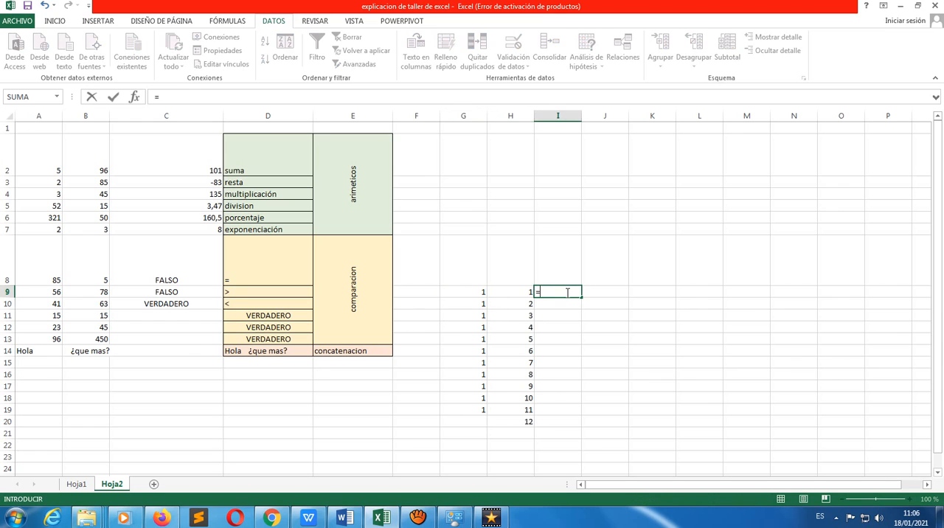
{"action": "left_click", "coordinate": [480, 293]}
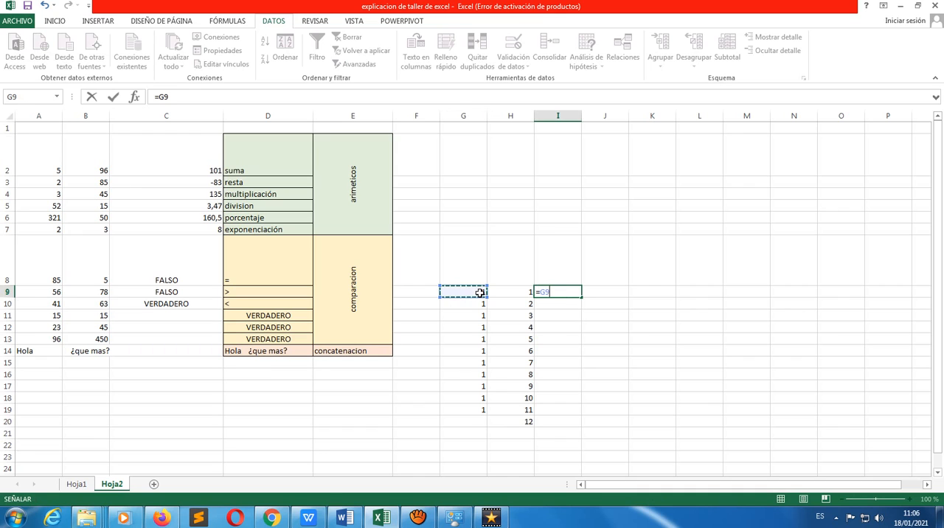
{"action": "type", "text": "+"}
{"action": "left_click", "coordinate": [518, 295]}
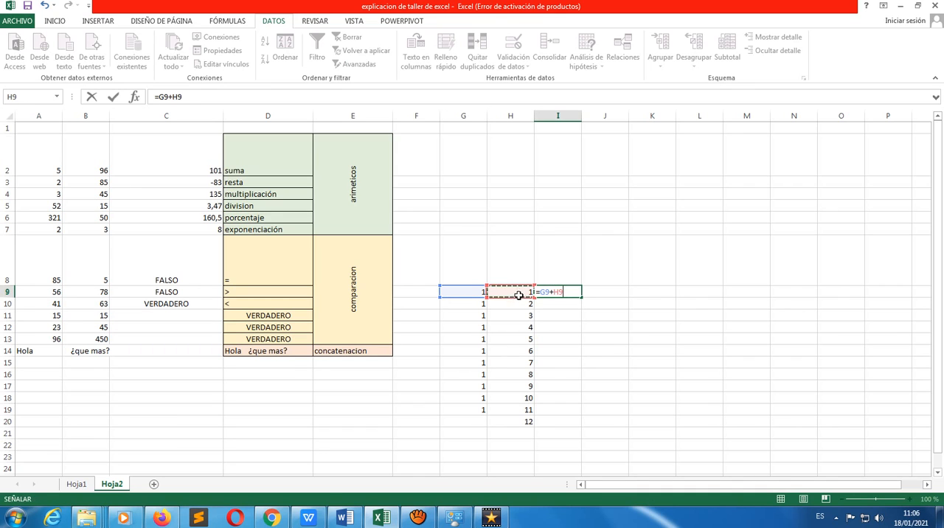
{"action": "key", "text": "Return"}
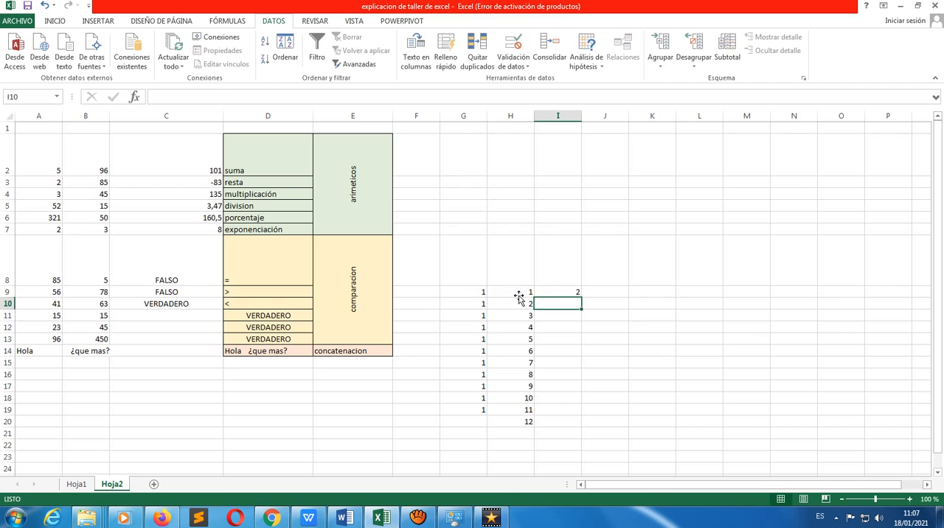
{"action": "left_click", "coordinate": [561, 294]}
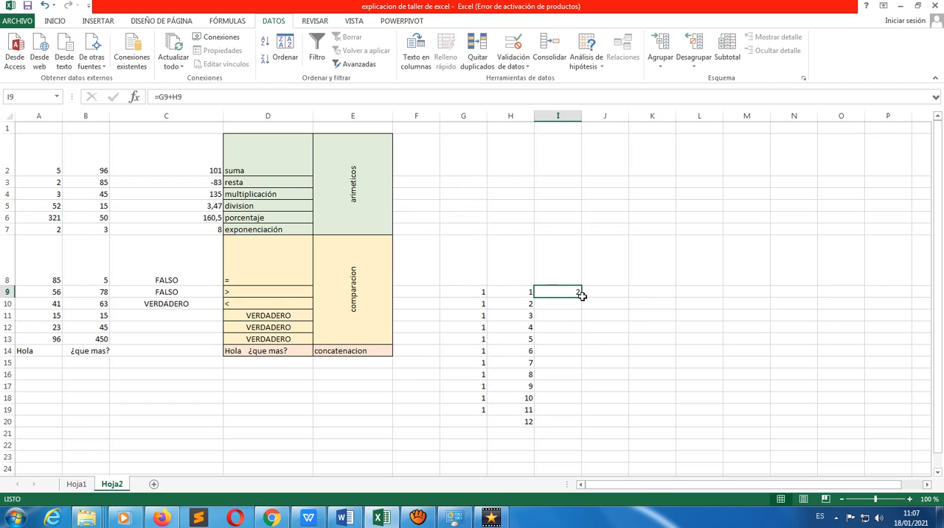
{"action": "left_click_drag", "start_coordinate": [582, 295], "coordinate": [584, 427]}
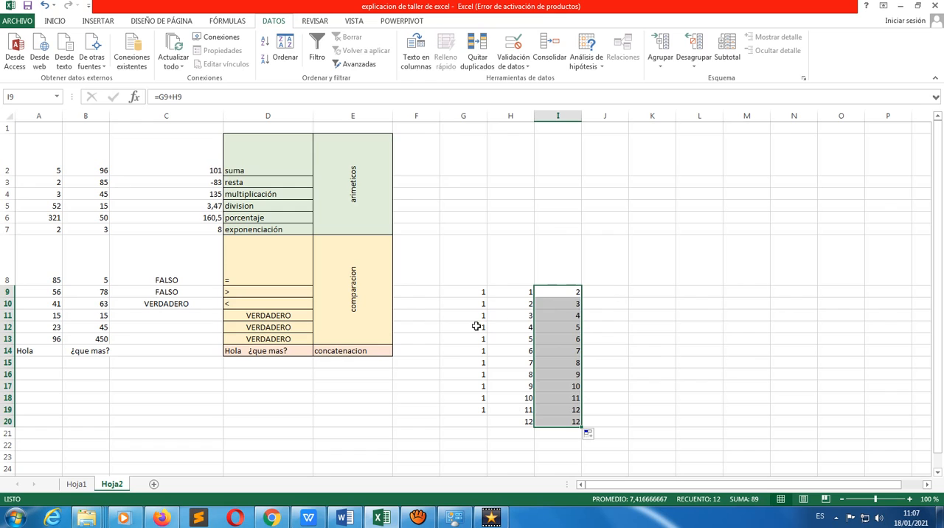
Go back to Hoja1 and read the workshop questions on series and conditional formatting
{"action": "left_click", "coordinate": [603, 296]}
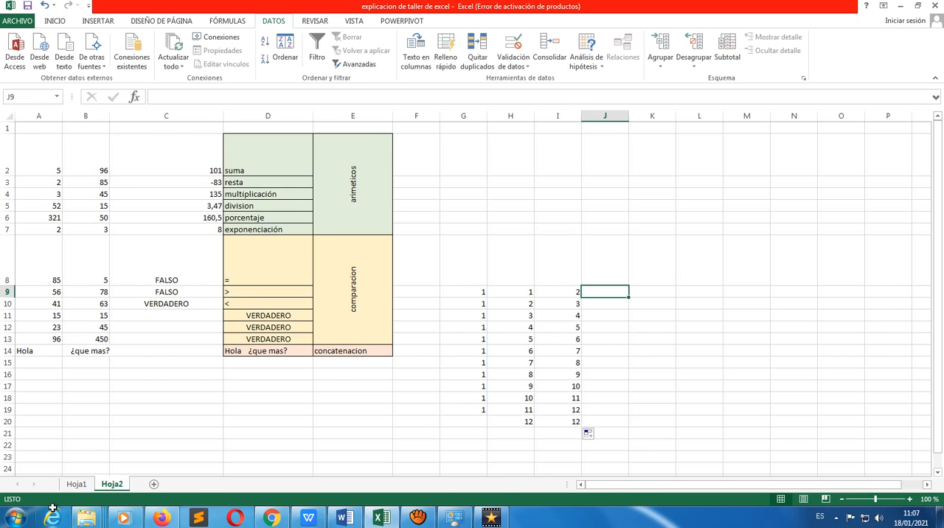
{"action": "left_click", "coordinate": [76, 484]}
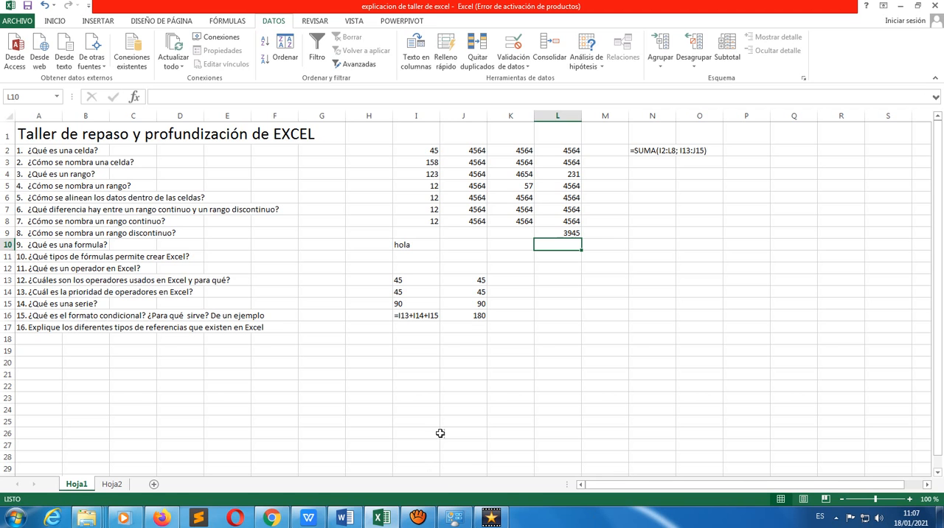
{"action": "left_click", "coordinate": [385, 519]}
{"action": "left_click", "coordinate": [385, 519]}
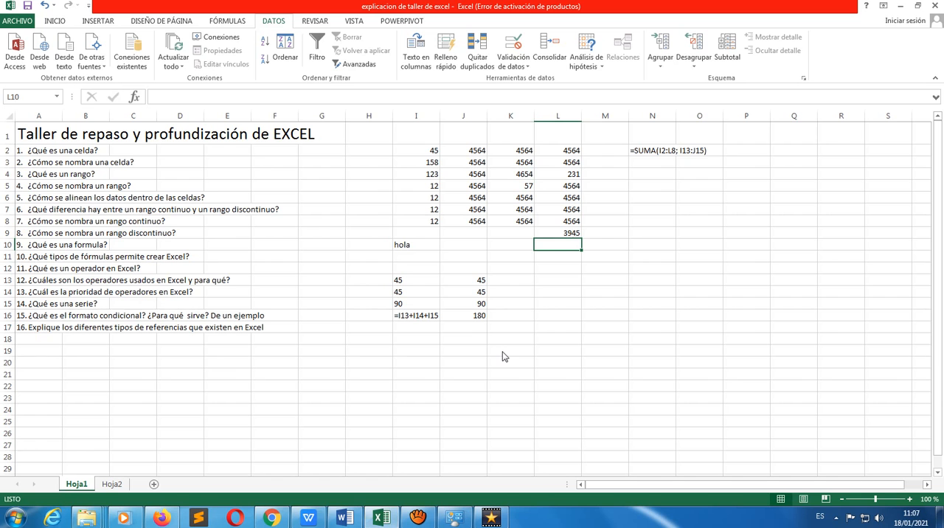
Create a new conditional formatting rule for I9 on Hoja2 that applies to cell values greater than (mayor que) 5
{"action": "left_click", "coordinate": [114, 483]}
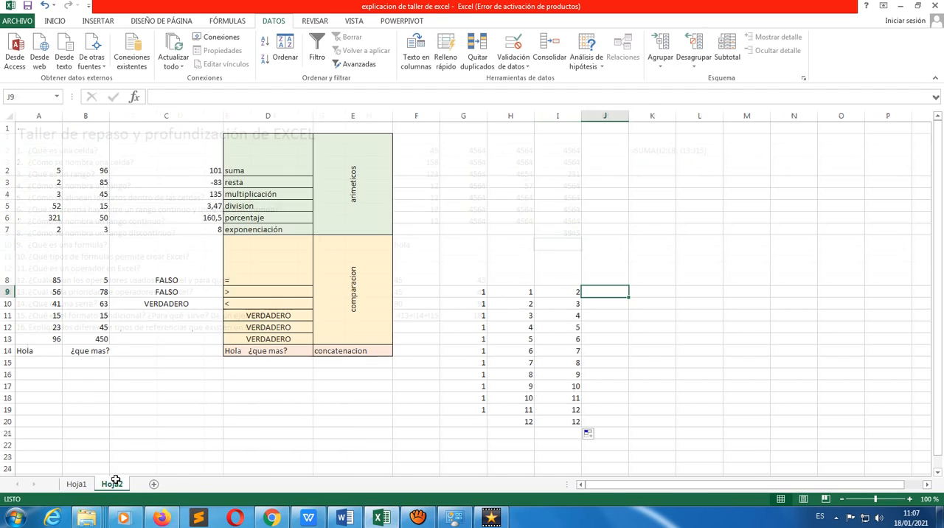
{"action": "left_click", "coordinate": [566, 299]}
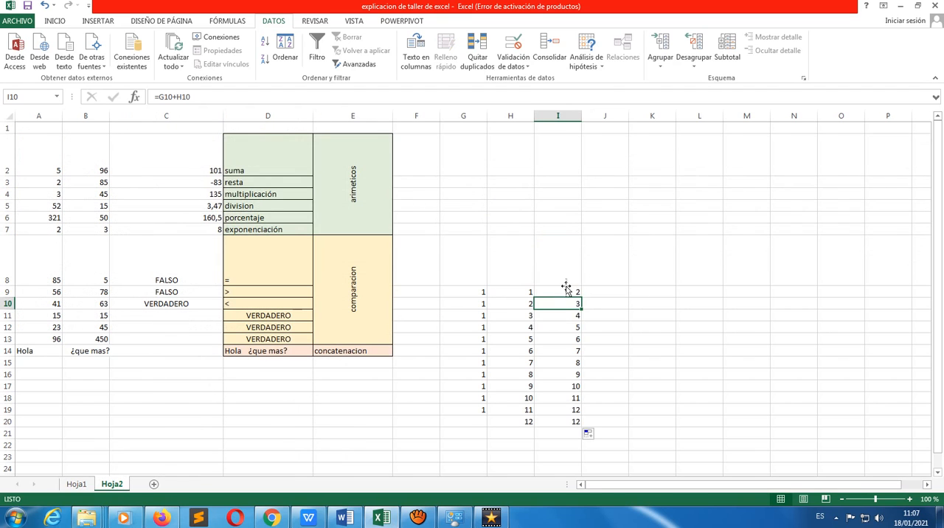
{"action": "left_click", "coordinate": [566, 295]}
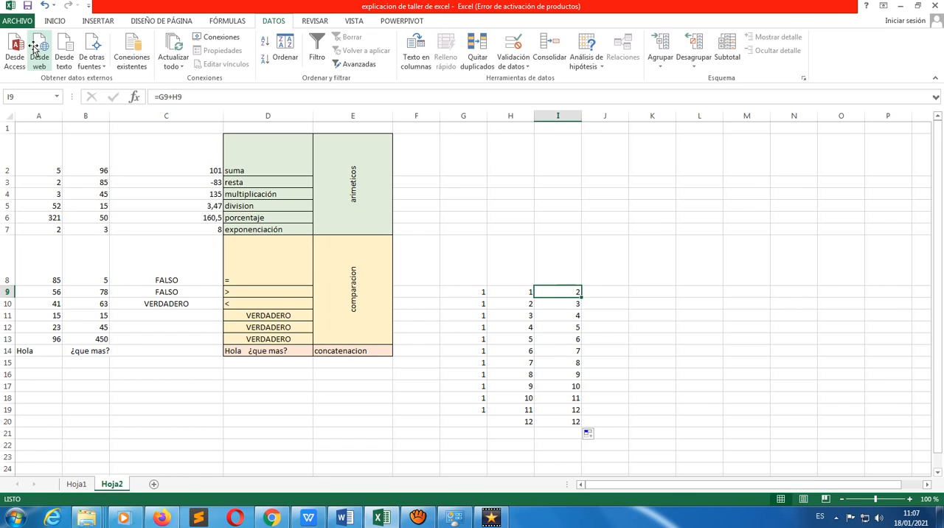
{"action": "left_click", "coordinate": [55, 21]}
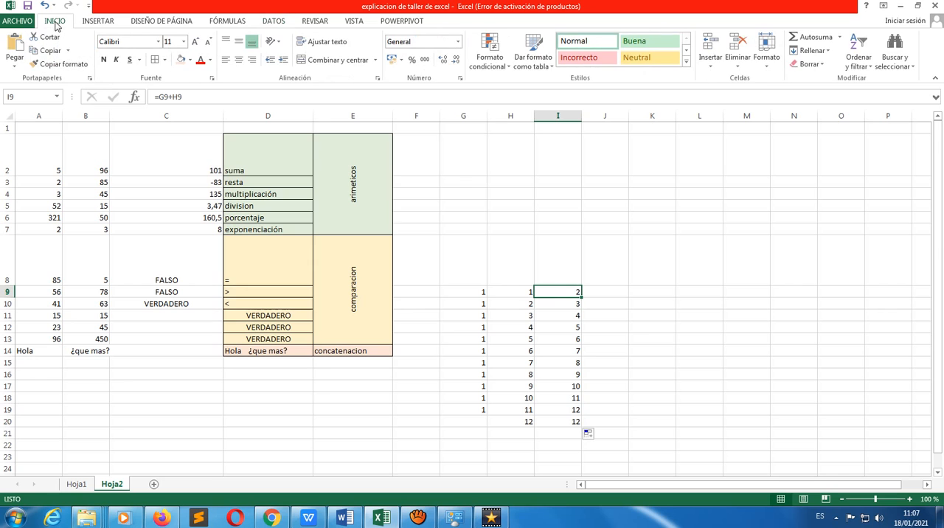
{"action": "left_click", "coordinate": [485, 50]}
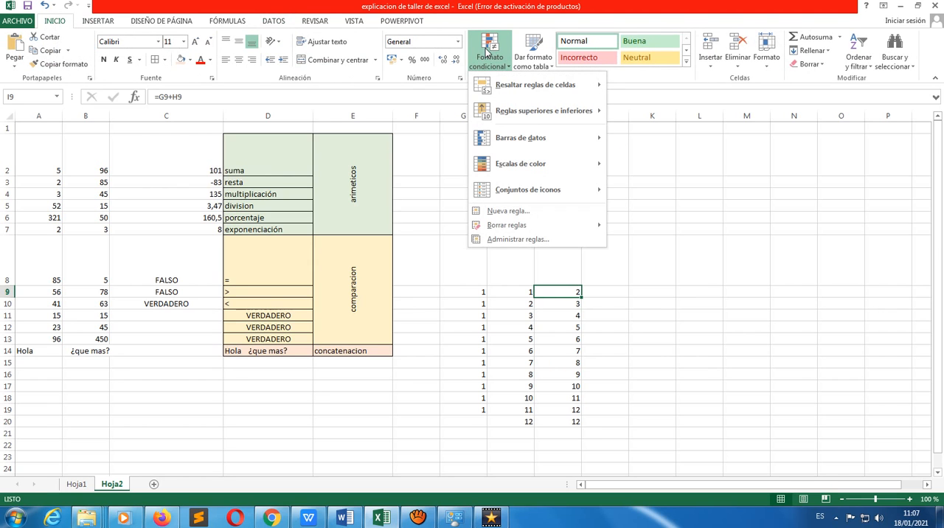
{"action": "mouse_move", "coordinate": [500, 86]}
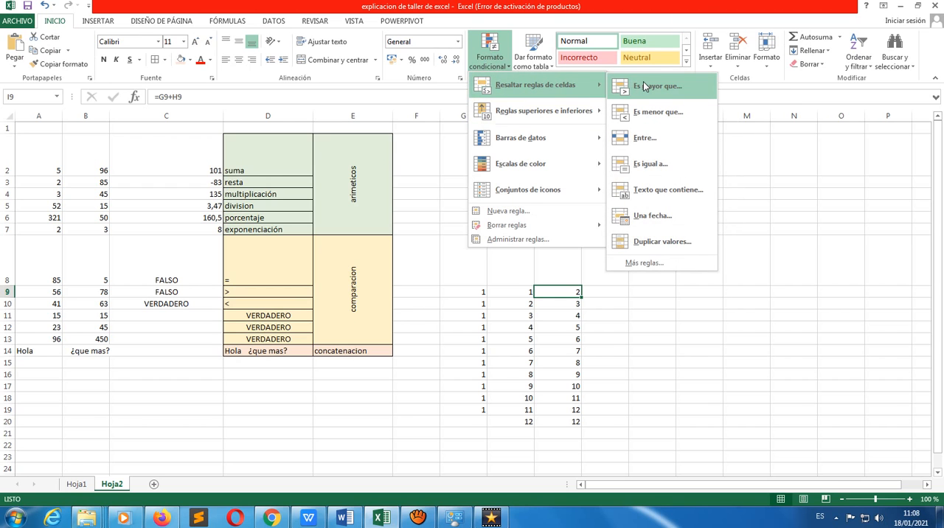
{"action": "left_click", "coordinate": [632, 264]}
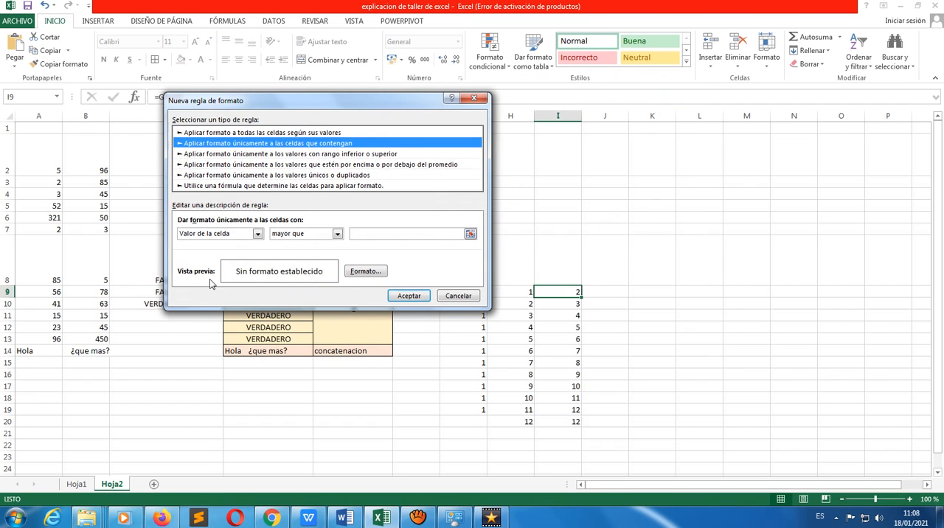
{"action": "left_click", "coordinate": [337, 234]}
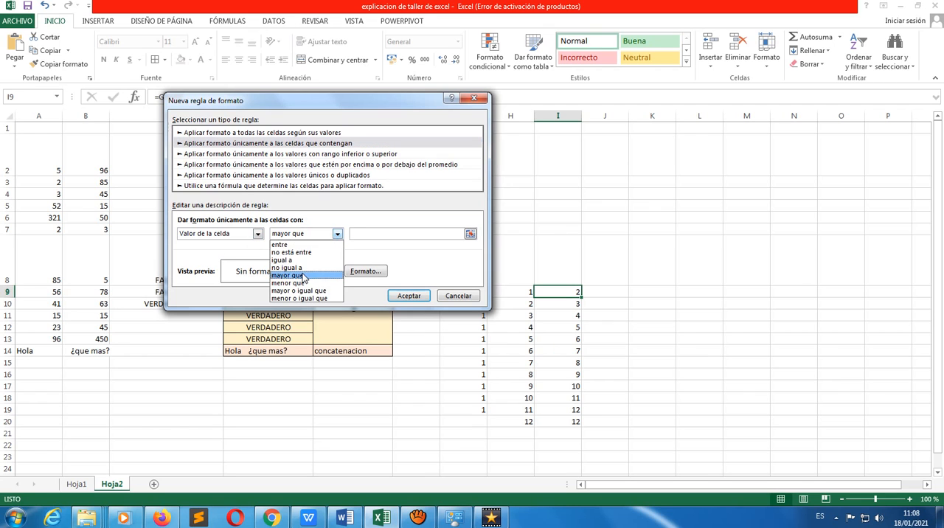
{"action": "left_click", "coordinate": [302, 276]}
{"action": "left_click", "coordinate": [369, 234]}
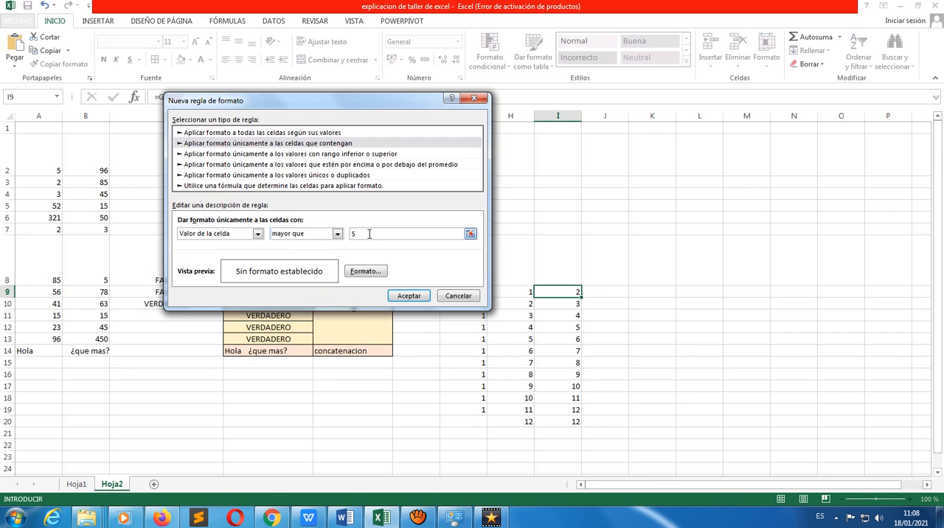
Give the conditional formatting rule a red fill, and extend I9 with its formatting down to I20
{"action": "left_click", "coordinate": [365, 272]}
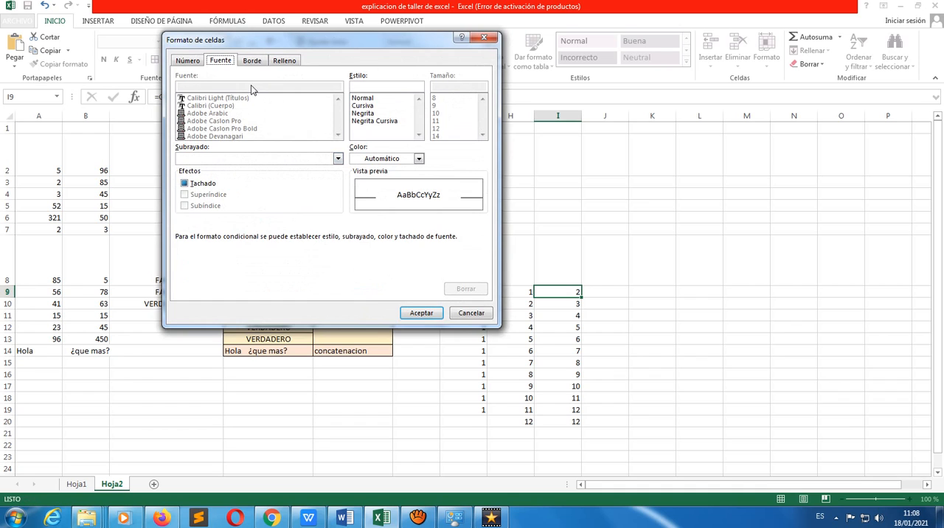
{"action": "left_click", "coordinate": [284, 62]}
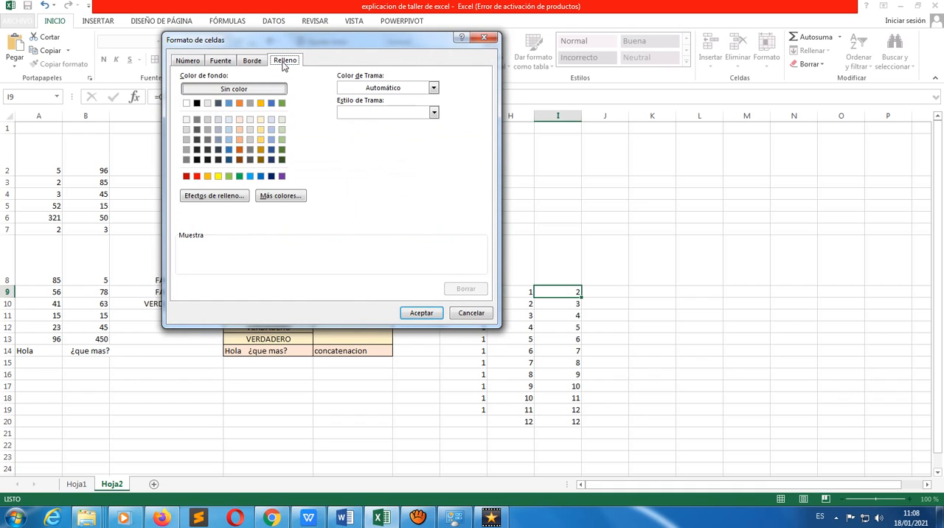
{"action": "left_click", "coordinate": [197, 176]}
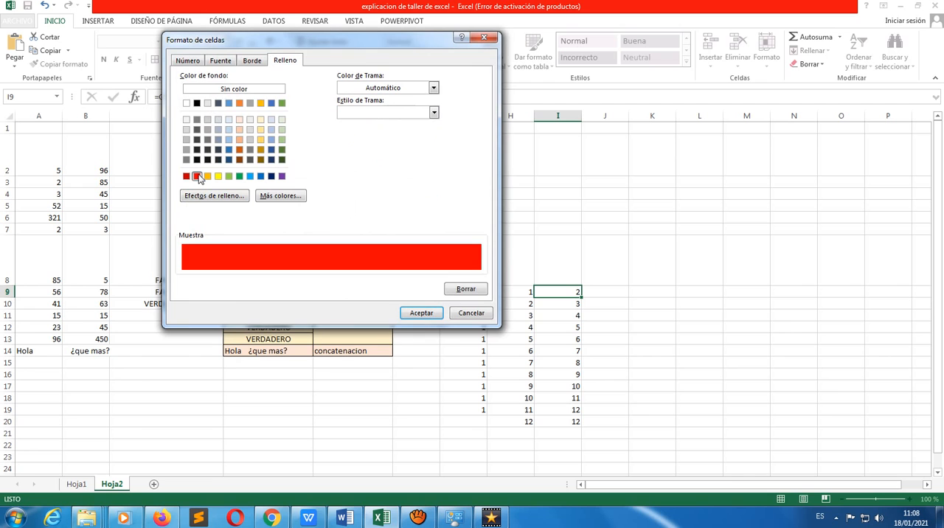
{"action": "left_click", "coordinate": [420, 313]}
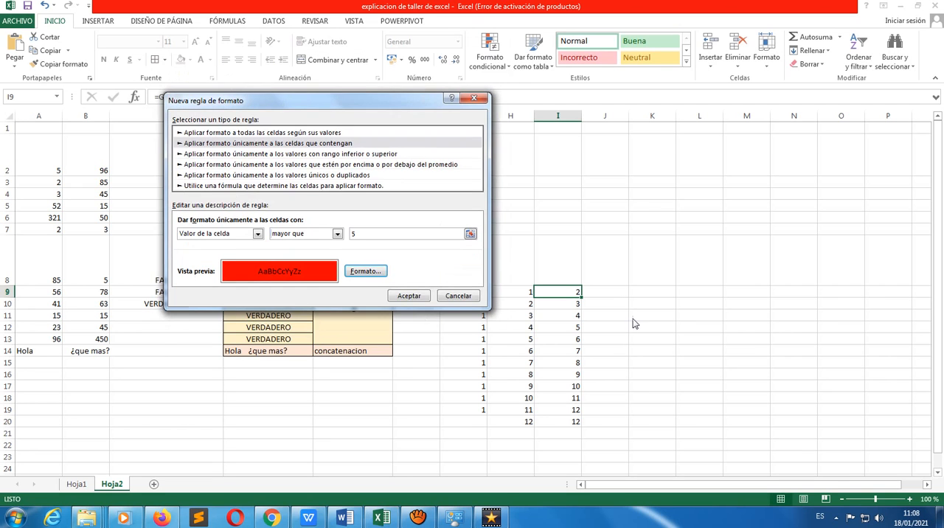
{"action": "left_click", "coordinate": [425, 297]}
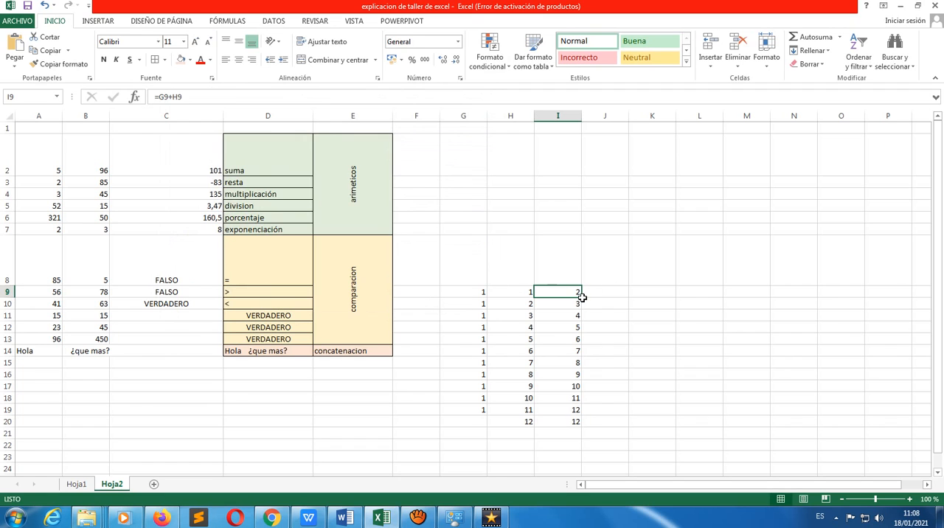
{"action": "left_click_drag", "start_coordinate": [582, 296], "coordinate": [578, 428]}
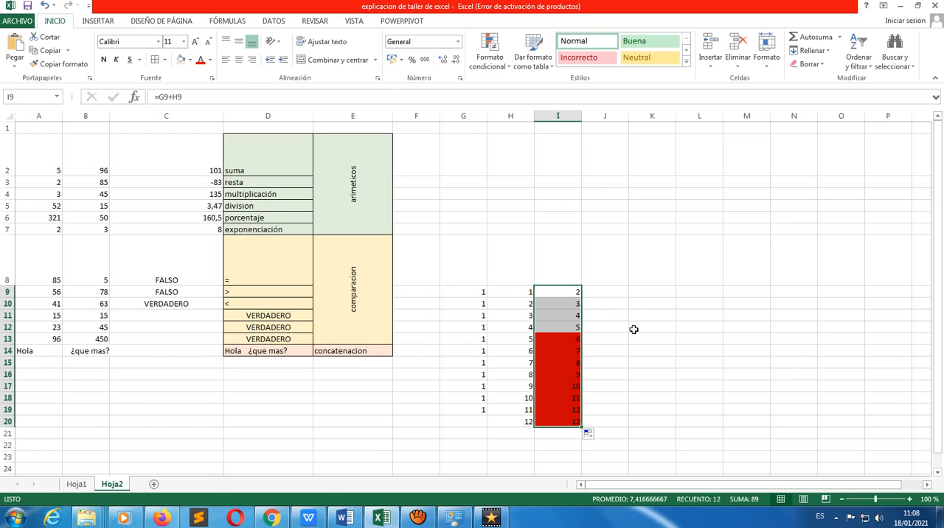
{"action": "left_click", "coordinate": [663, 336]}
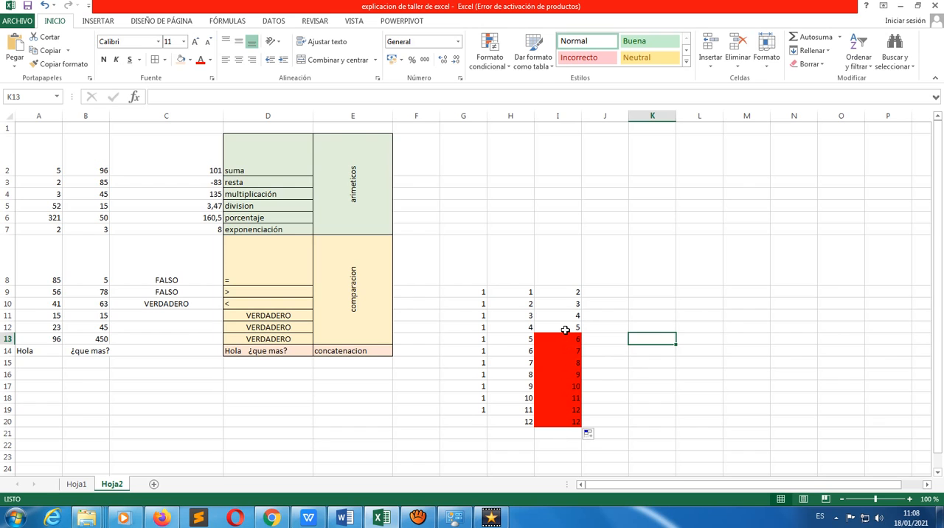
{"action": "left_click", "coordinate": [493, 64]}
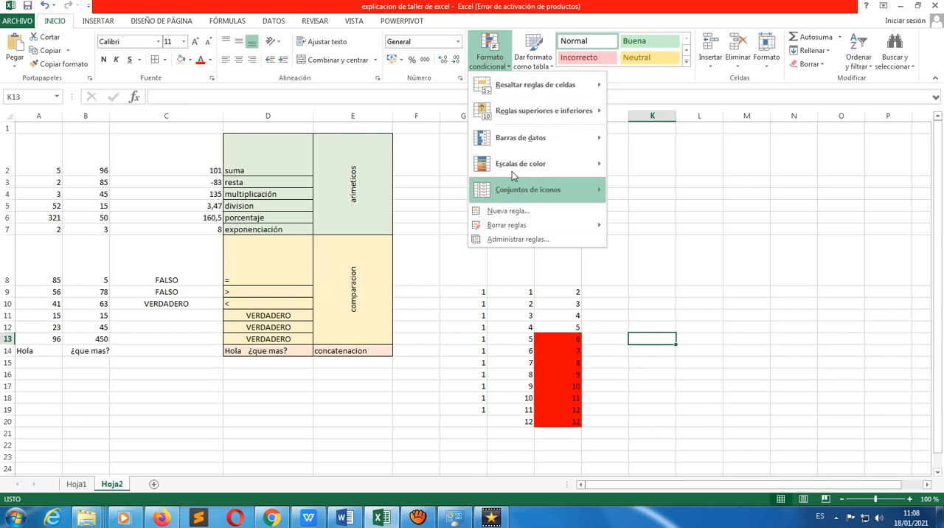
{"action": "mouse_move", "coordinate": [517, 192]}
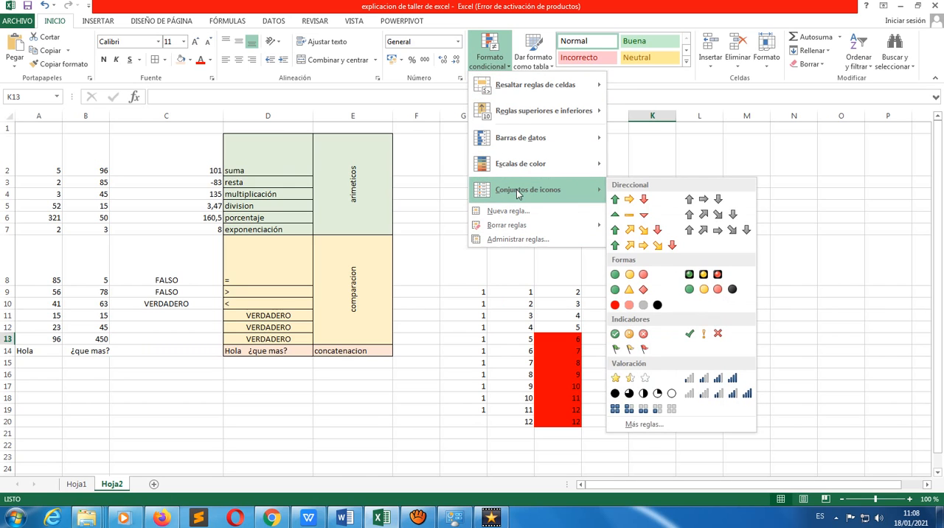
{"action": "mouse_move", "coordinate": [506, 172]}
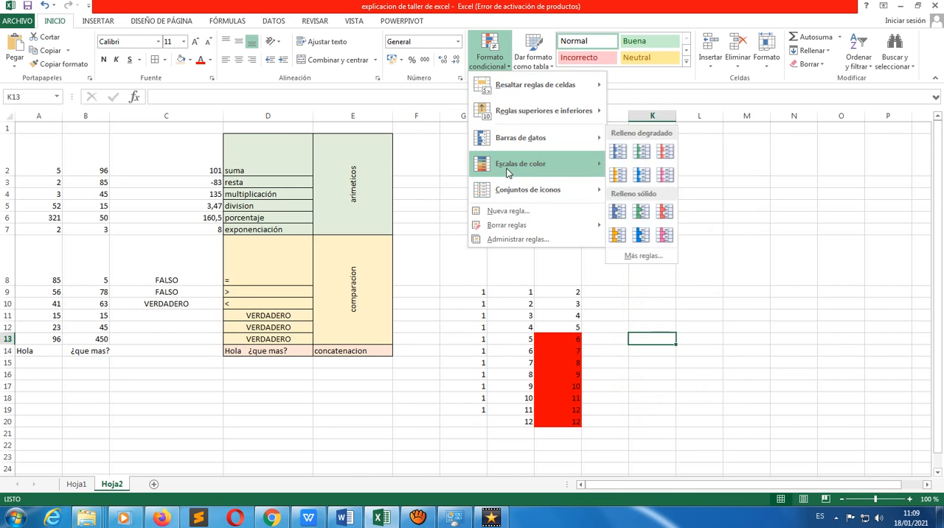
{"action": "mouse_move", "coordinate": [539, 173]}
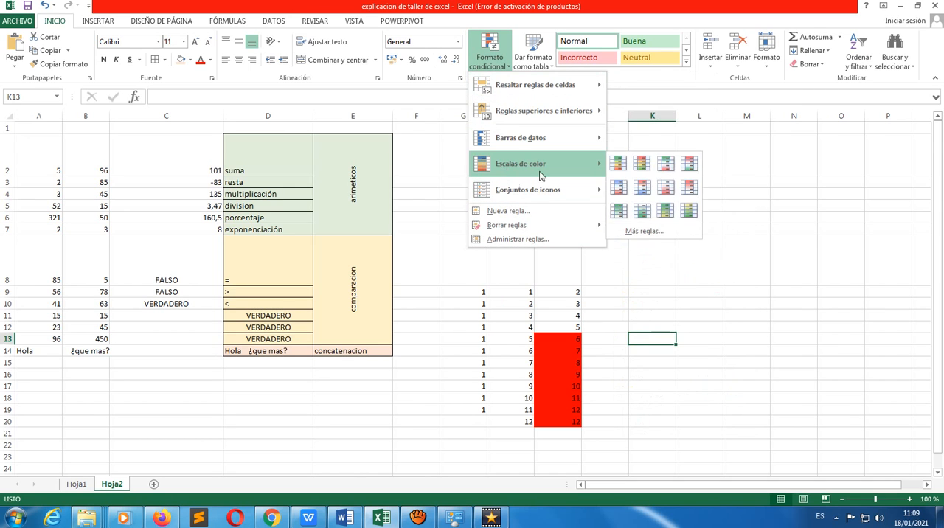
{"action": "left_click", "coordinate": [602, 400]}
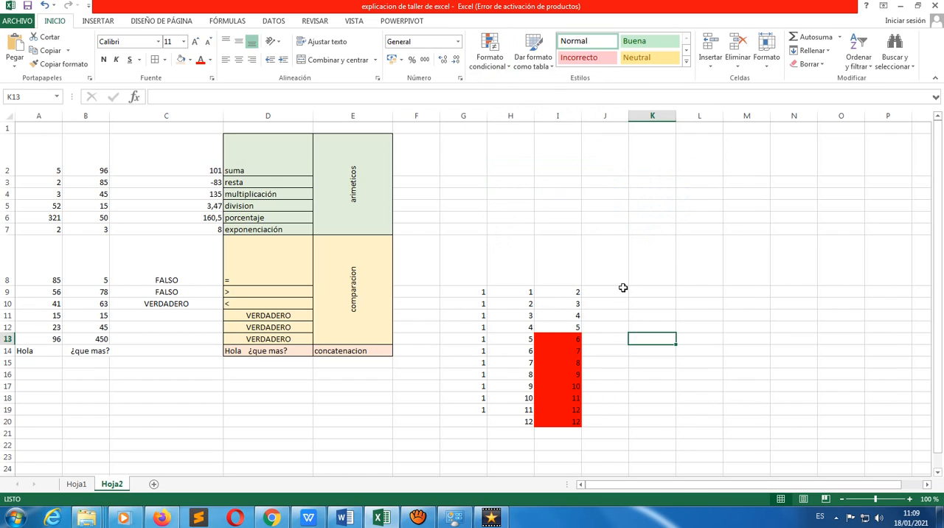